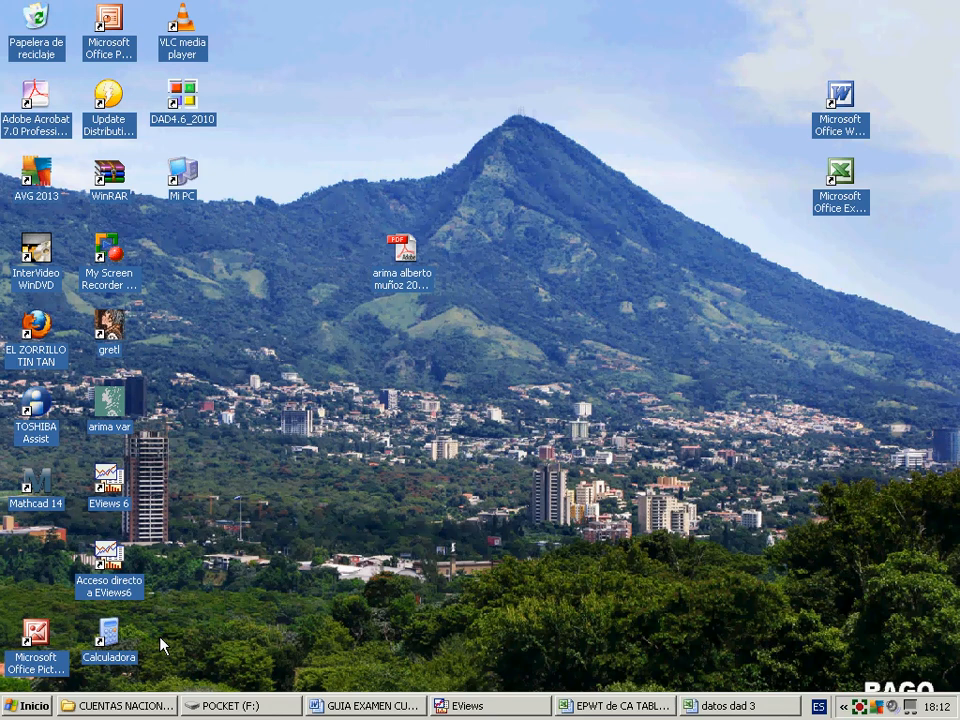
Switch to the exam guide in Word and go to section 1.1, Análisis gráfico de las series.
left_click(396, 706)
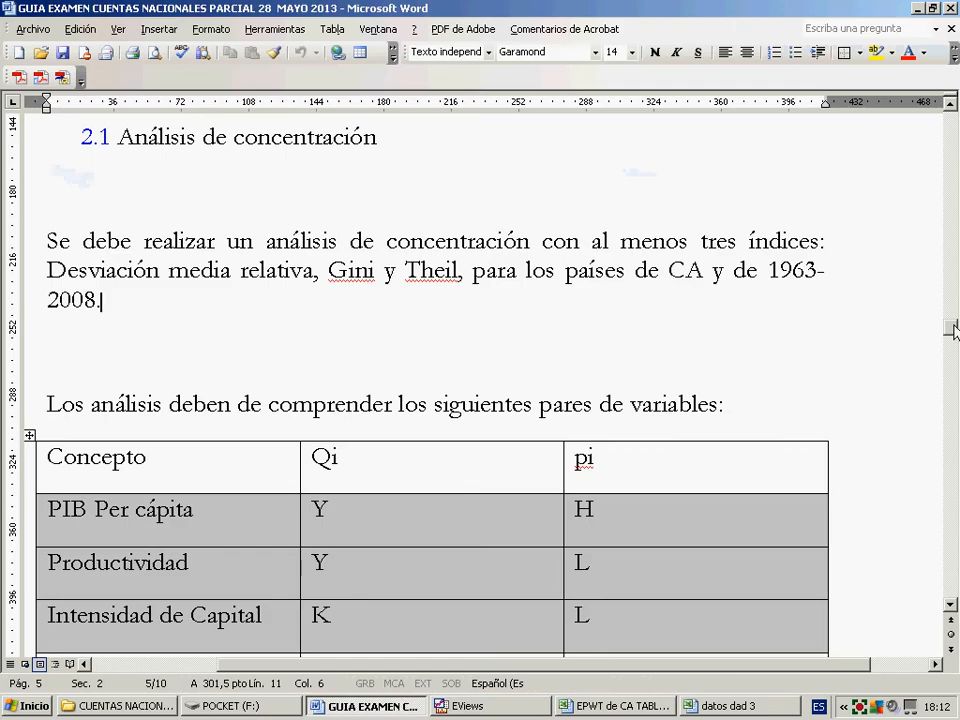
left_click_drag(950, 326, 952, 179)
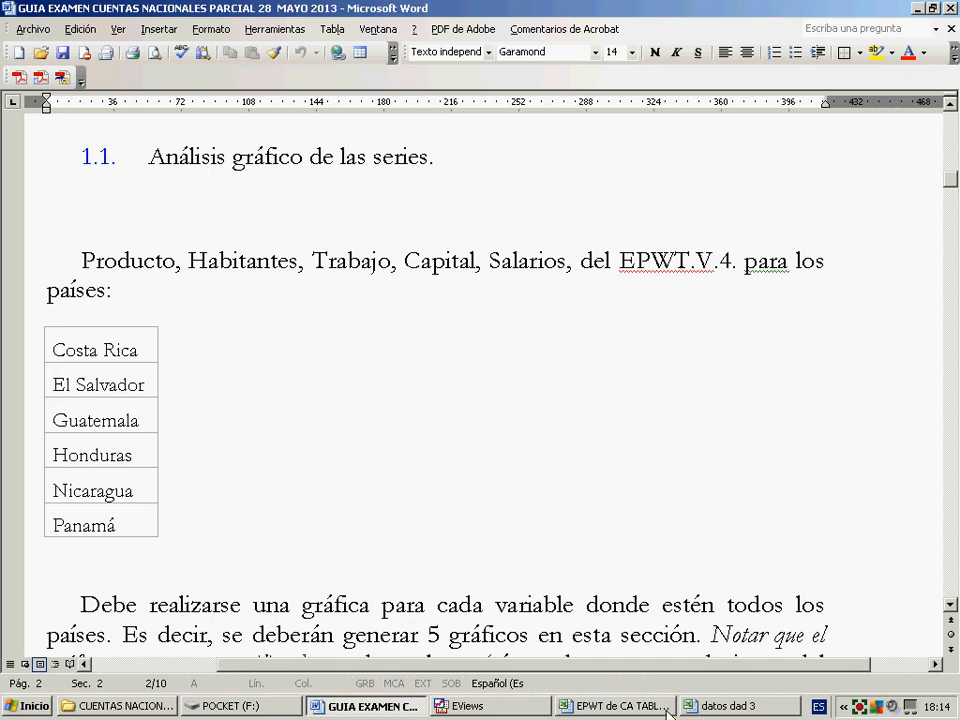
Switch to the datos dad 3 workbook in Excel and review the peso column and the 1963 and 2010 headers for H, L and K.
left_click(705, 707)
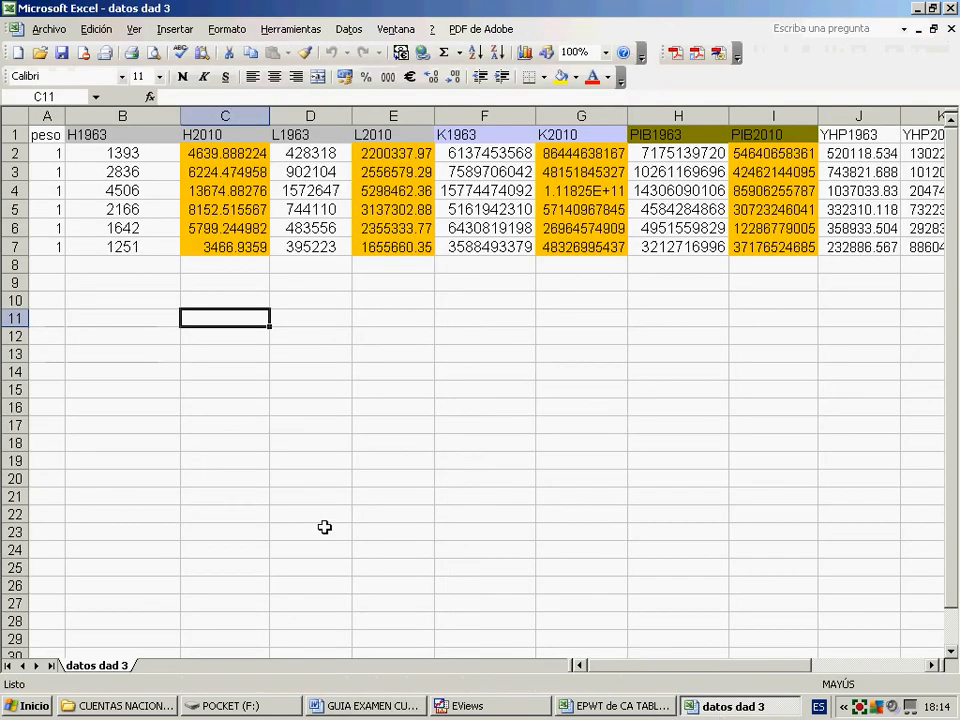
left_click(113, 143)
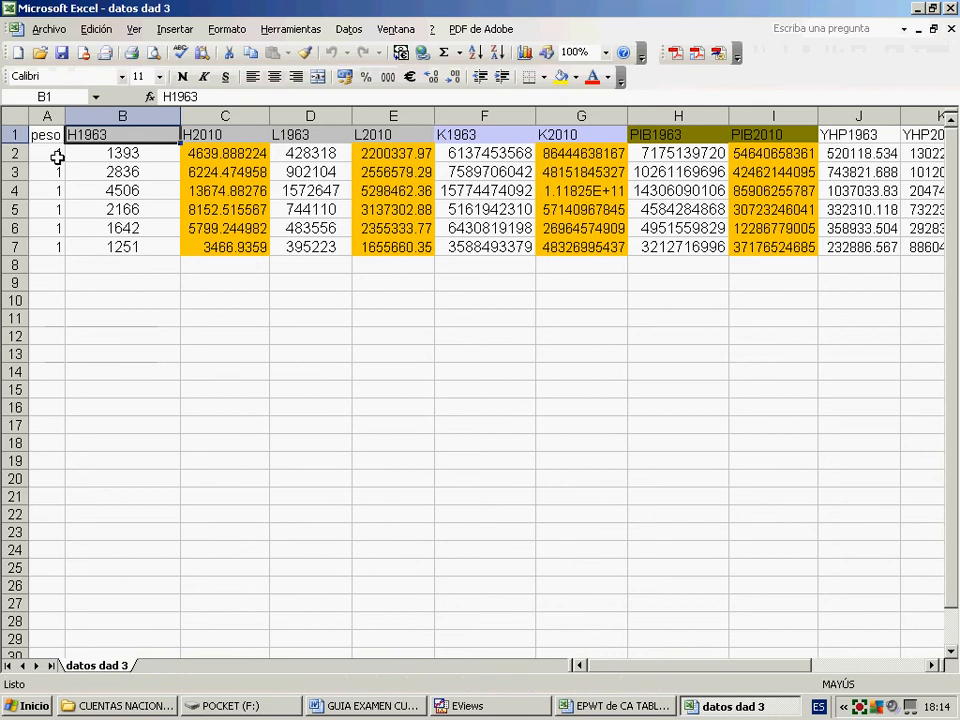
left_click_drag(61, 157, 70, 248)
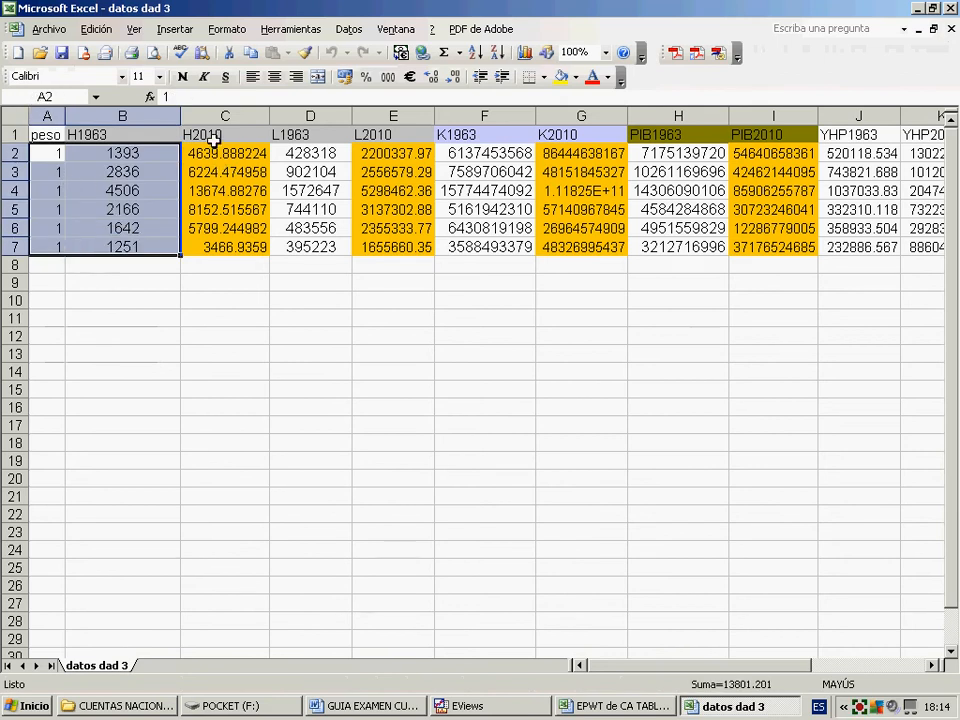
left_click(120, 135)
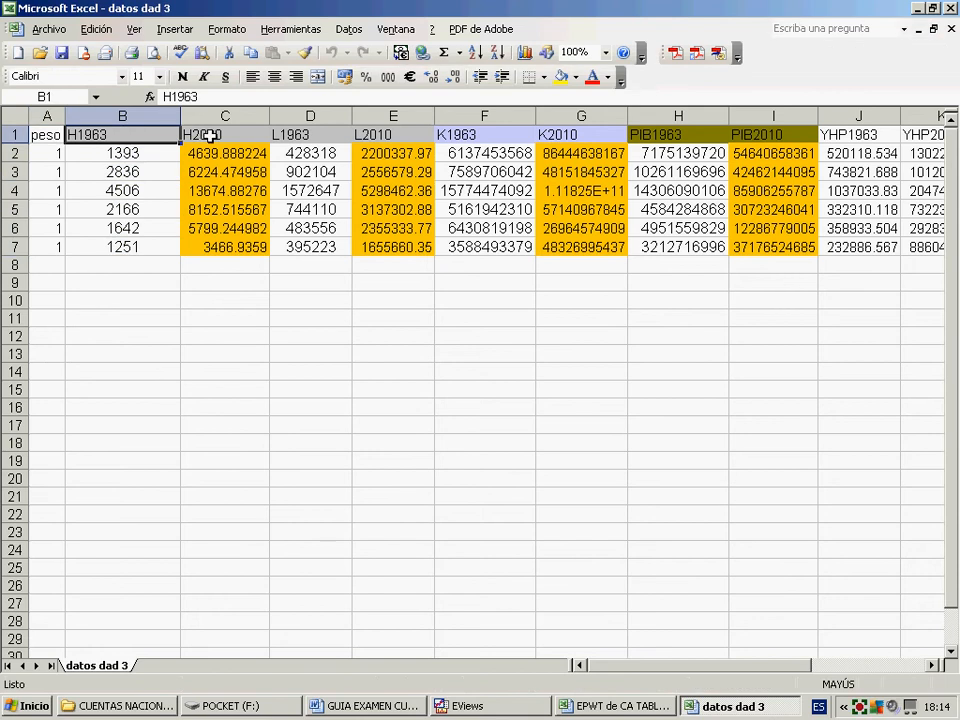
left_click(211, 137)
left_click(285, 135)
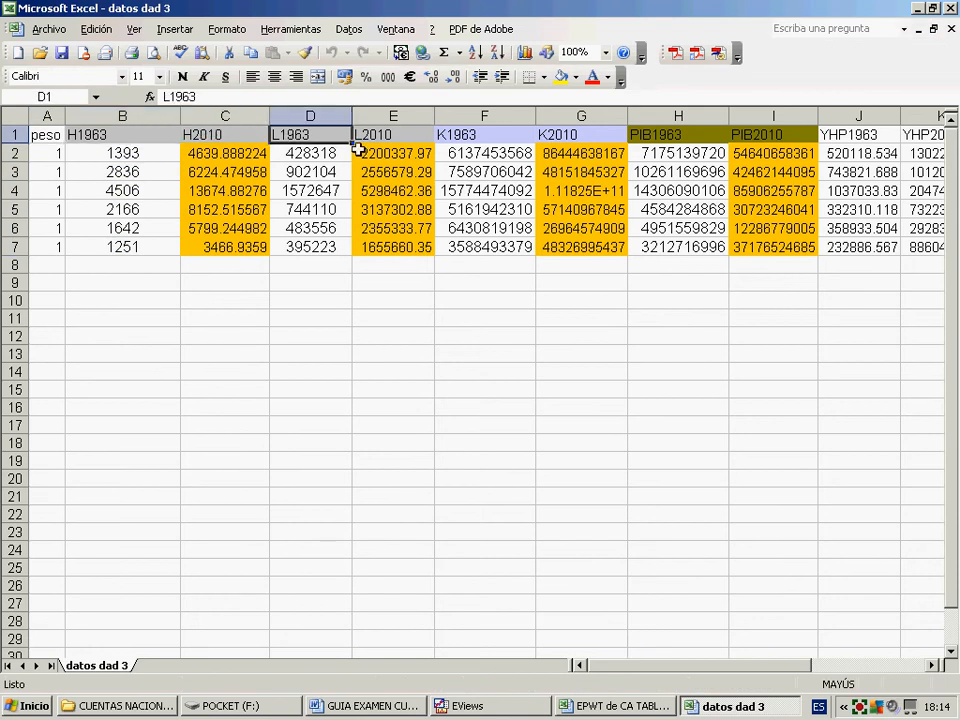
left_click(379, 137)
left_click(455, 136)
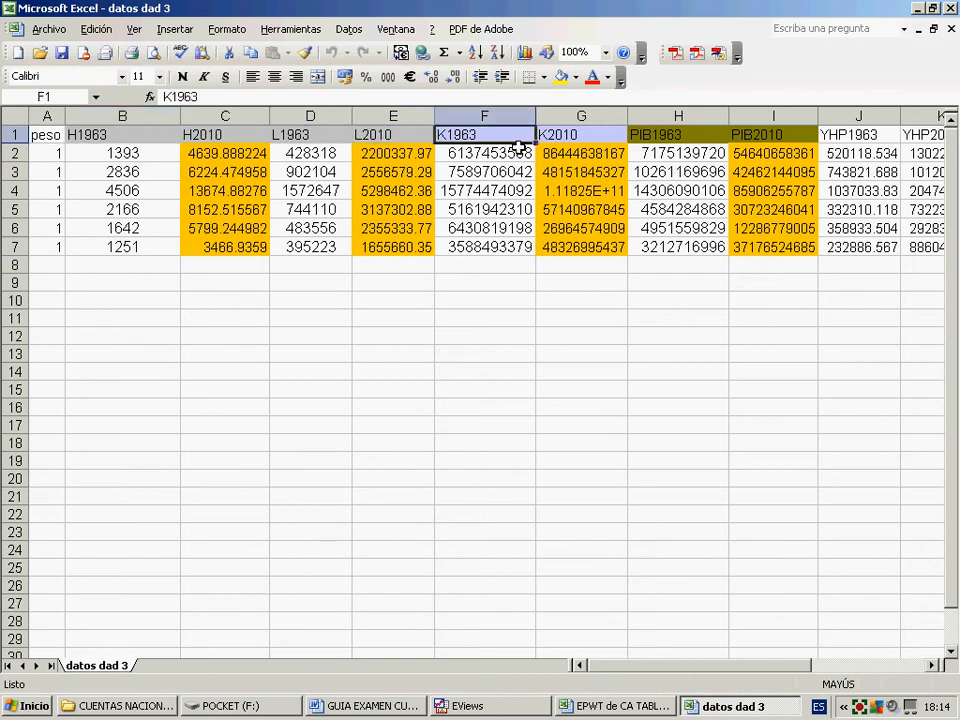
left_click(573, 134)
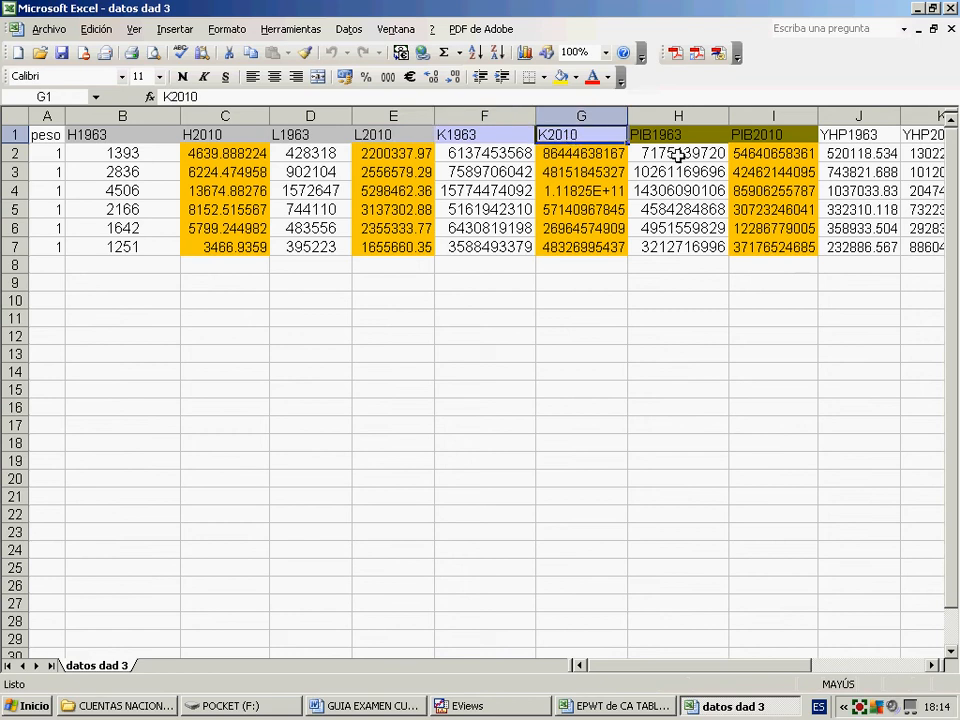
Fill the PIB1963 and PIB2010 header cells with yellow.
left_click_drag(678, 135, 756, 135)
left_click(575, 77)
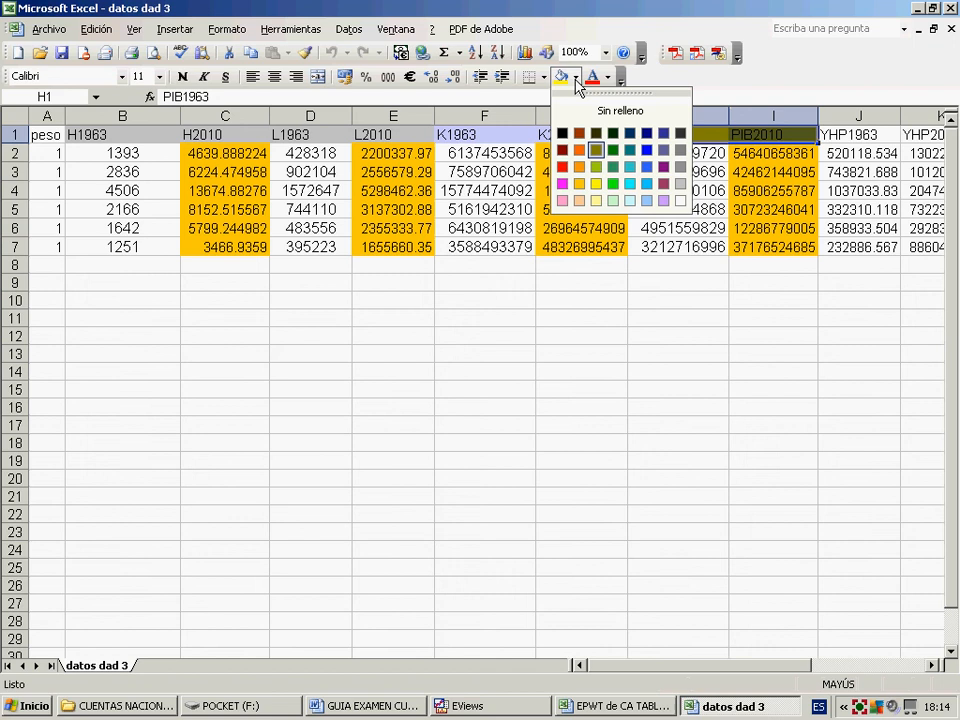
left_click(596, 184)
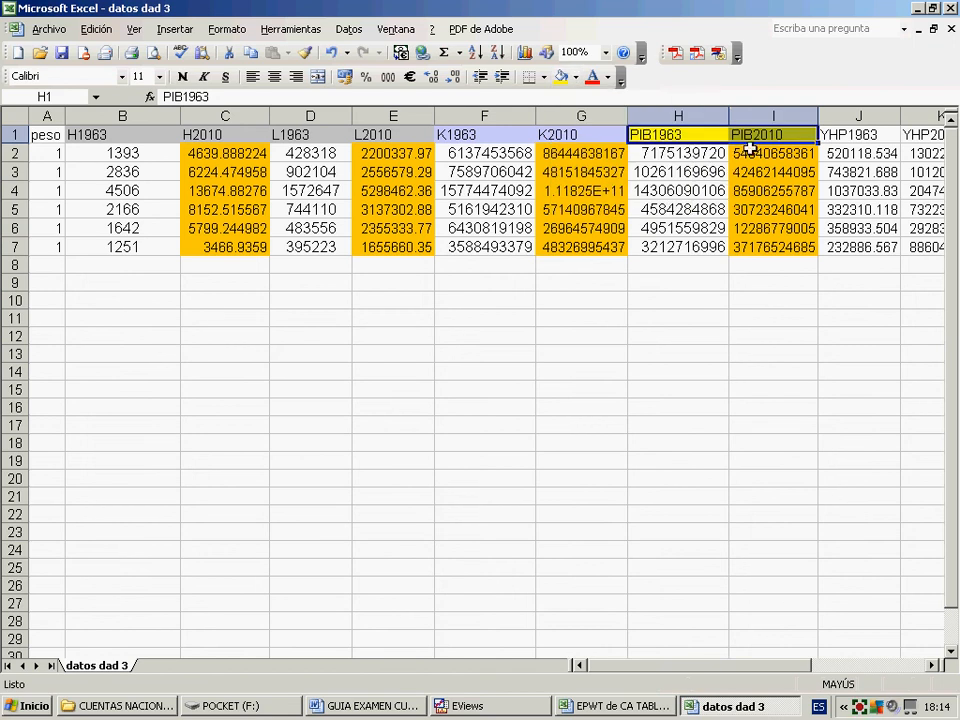
Examine the first data row of the weighted columns YHP, PIP and KLP for 1963 and 2010.
left_click_drag(922, 658, 922, 658)
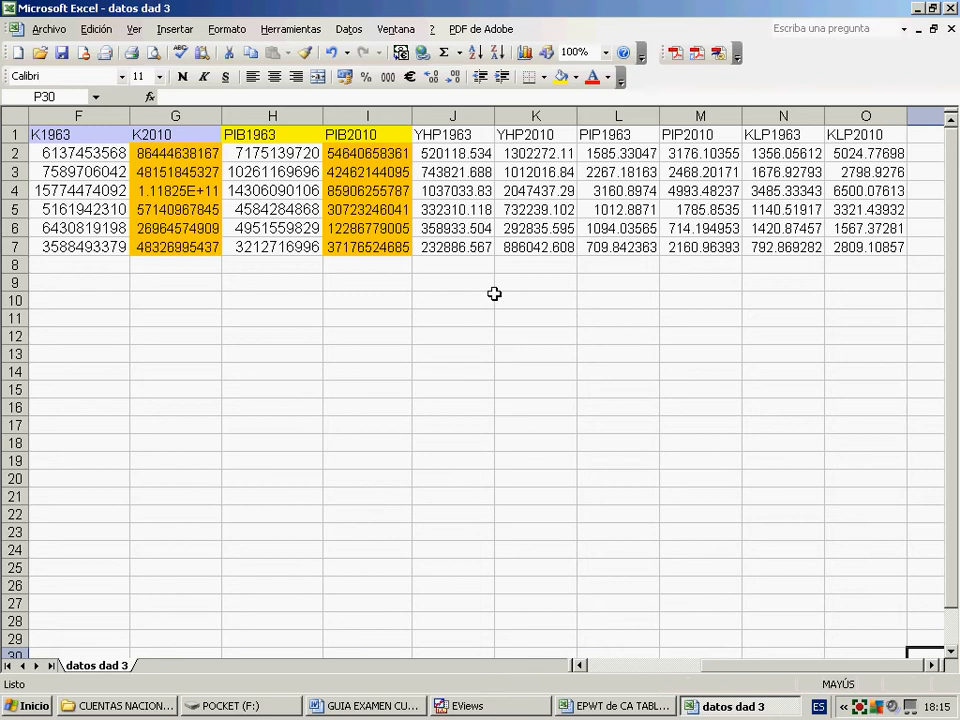
left_click(440, 154)
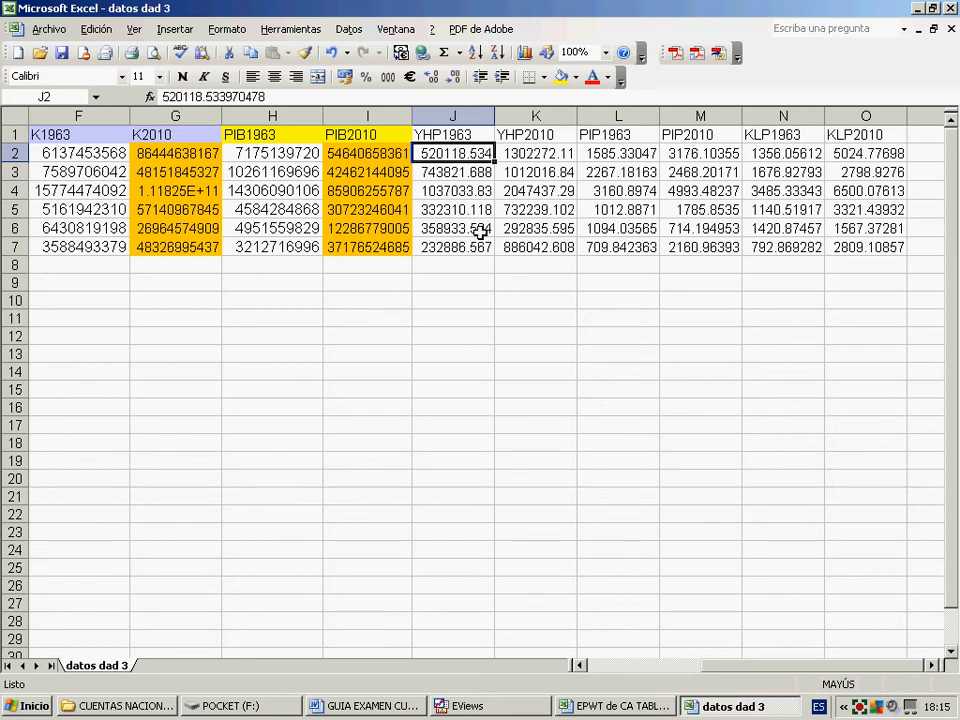
left_click(543, 152)
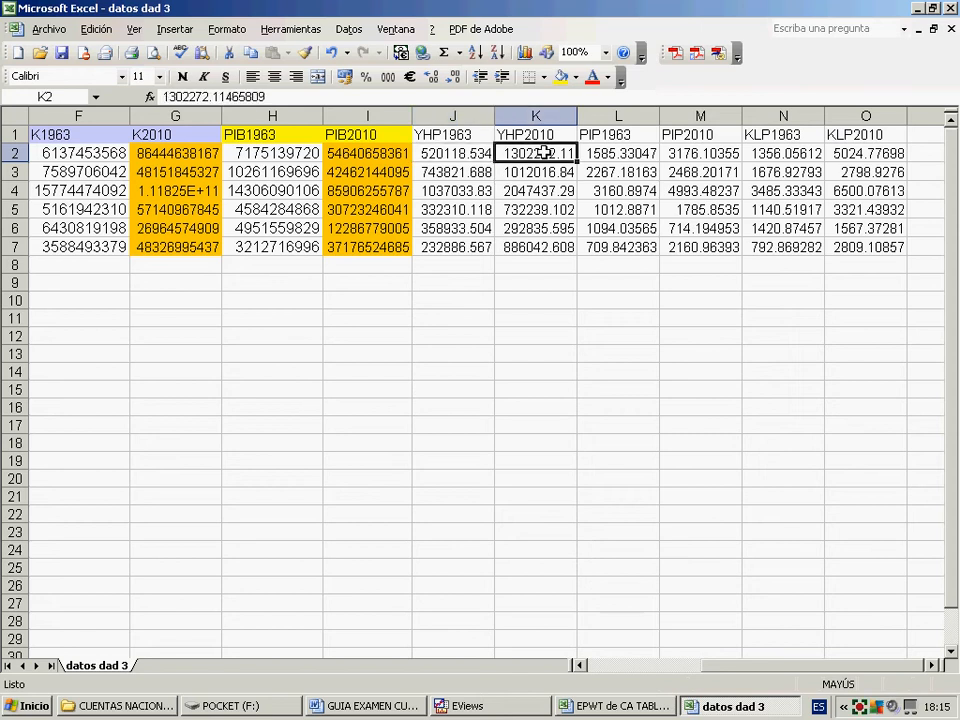
left_click(619, 155)
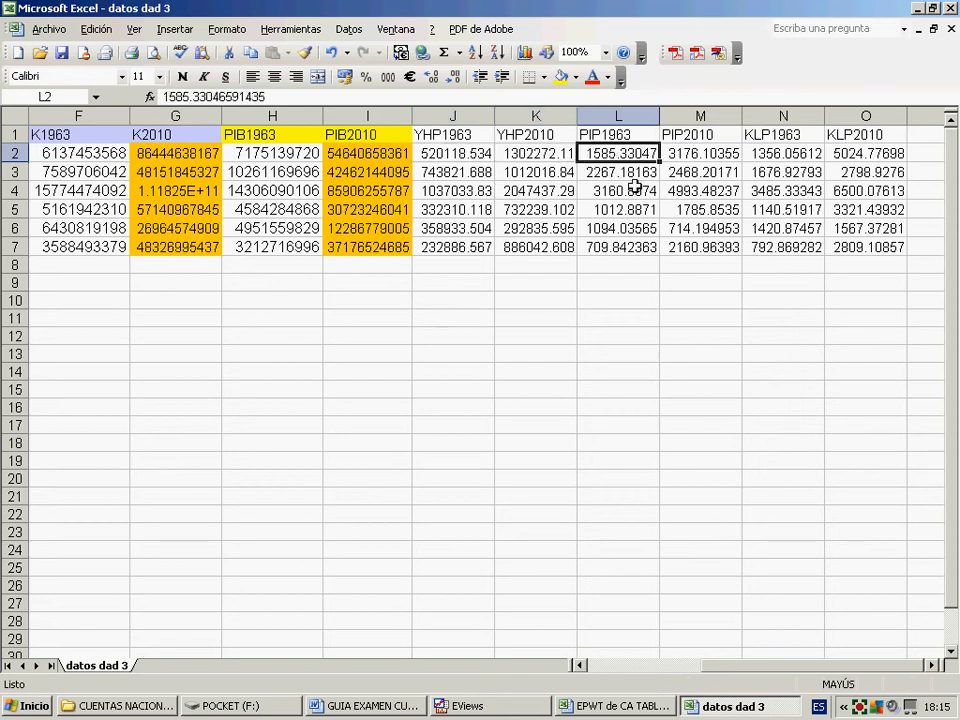
left_click(691, 154)
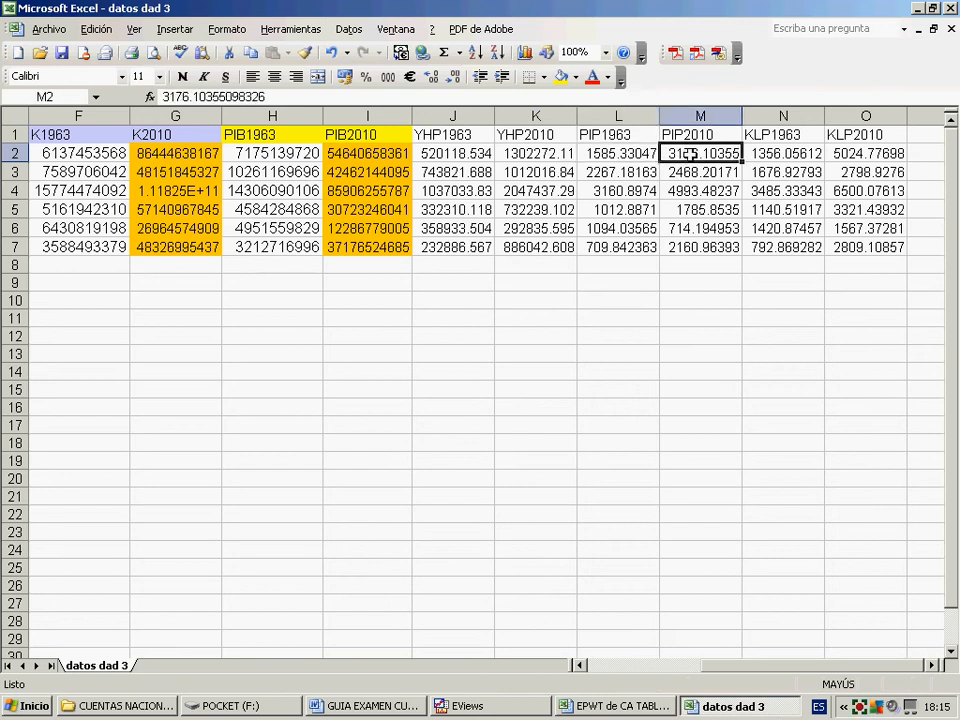
left_click(792, 156)
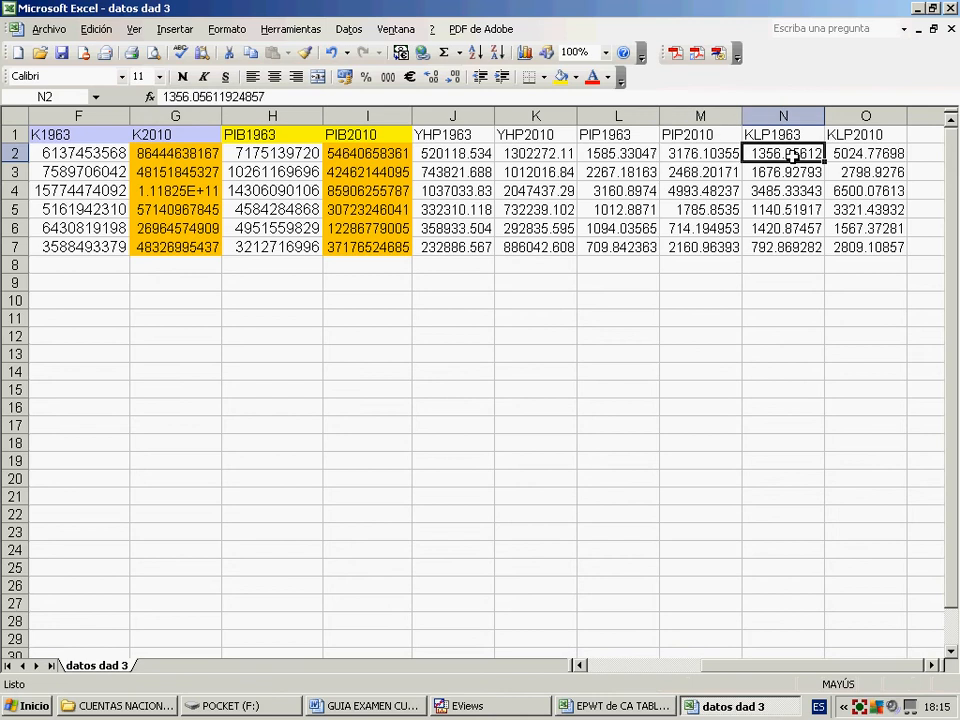
left_click(860, 153)
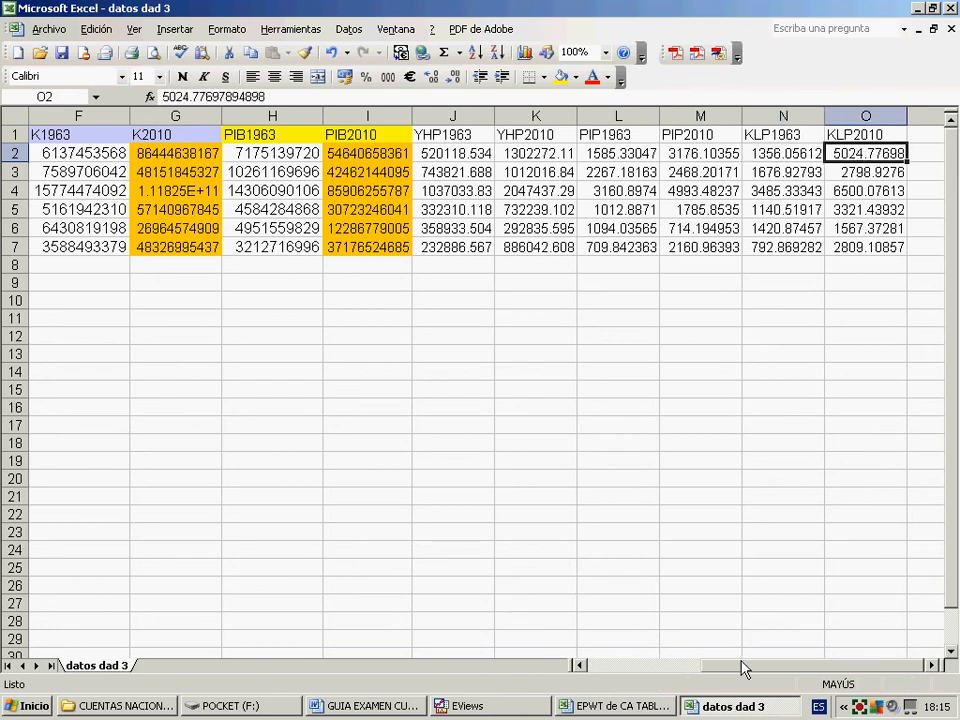
Return to the first columns and review the H1963, L1963, PIB1963 and K2010 headers.
mouse_move(739, 670)
left_mouse_down()
mouse_move(707, 670)
mouse_move(745, 670)
left_mouse_up()
left_click_drag(784, 669, 660, 669)
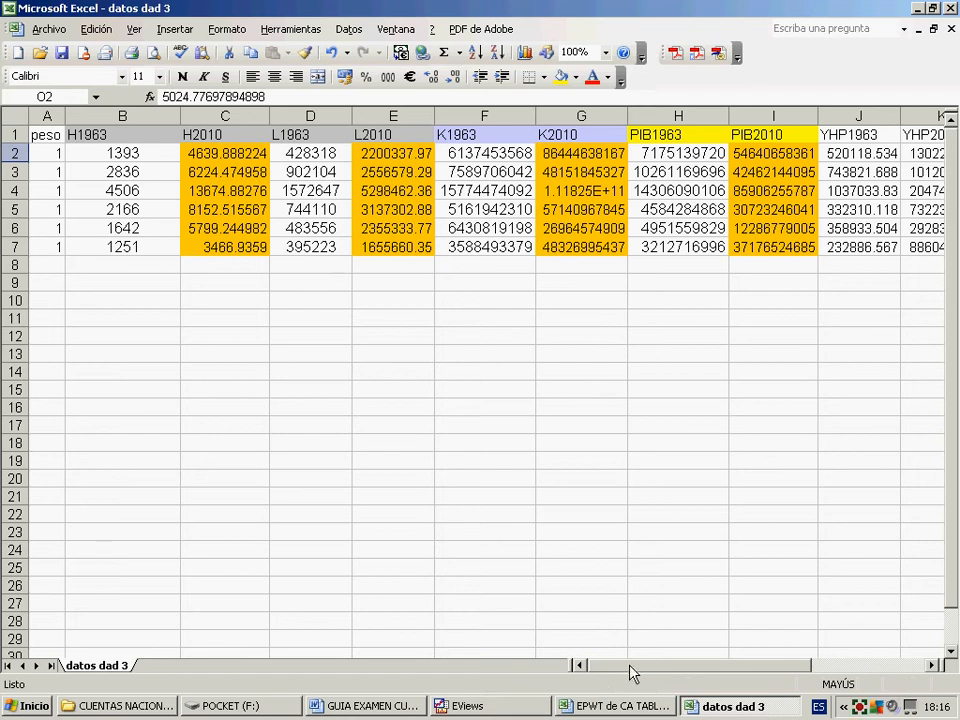
left_click(133, 134)
left_click(325, 134)
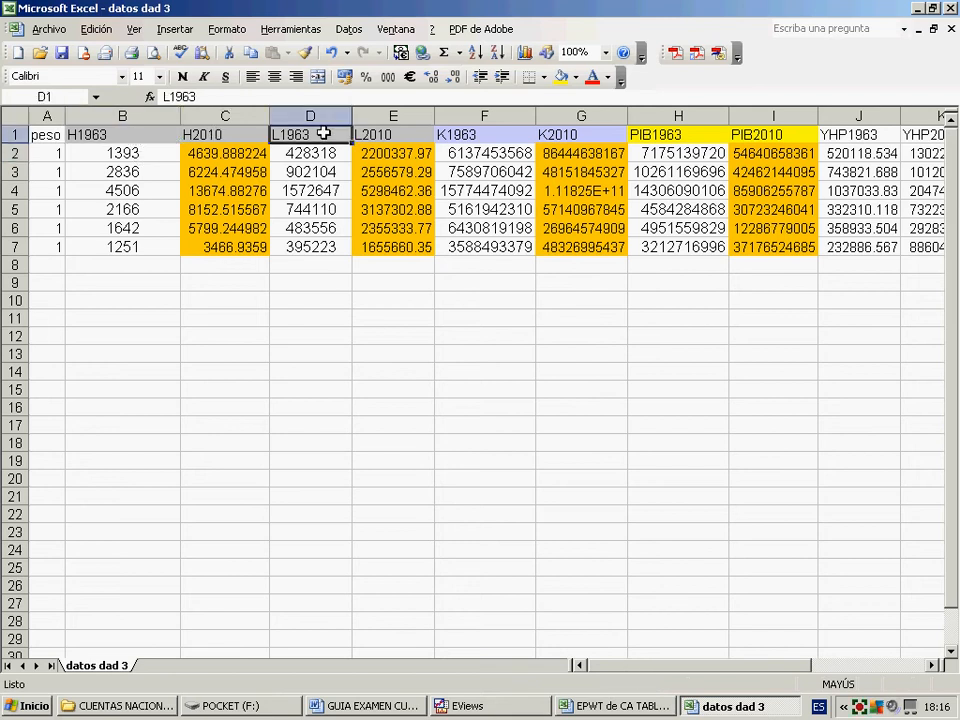
left_click(648, 136)
left_click(575, 135)
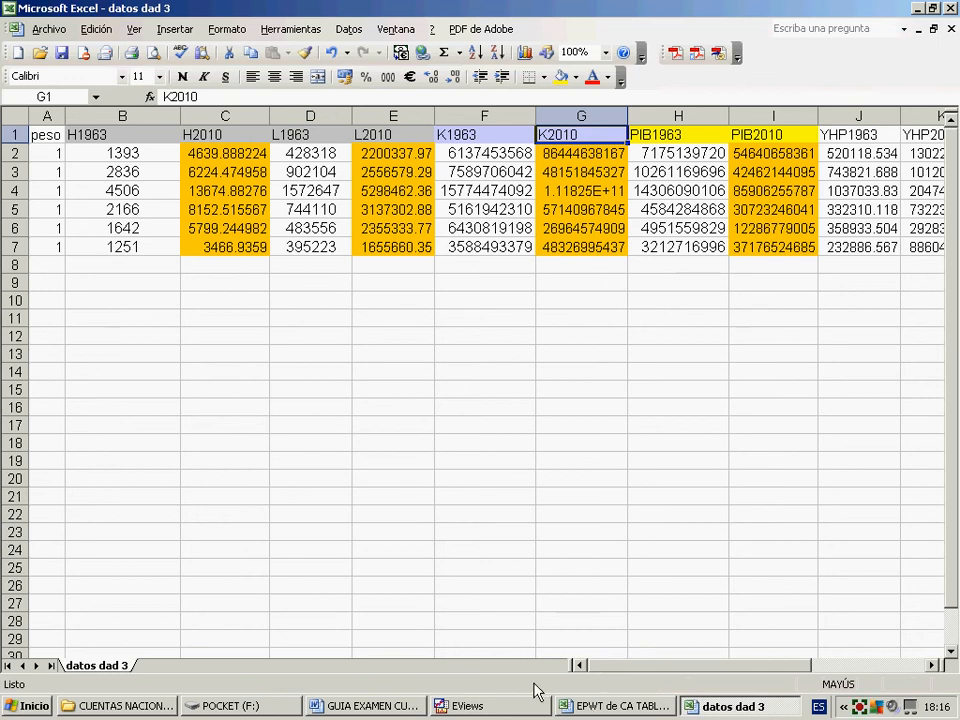
Check the file name and tab-delimited text format in the Save As dialog, and leave it without saving.
left_click(48, 29)
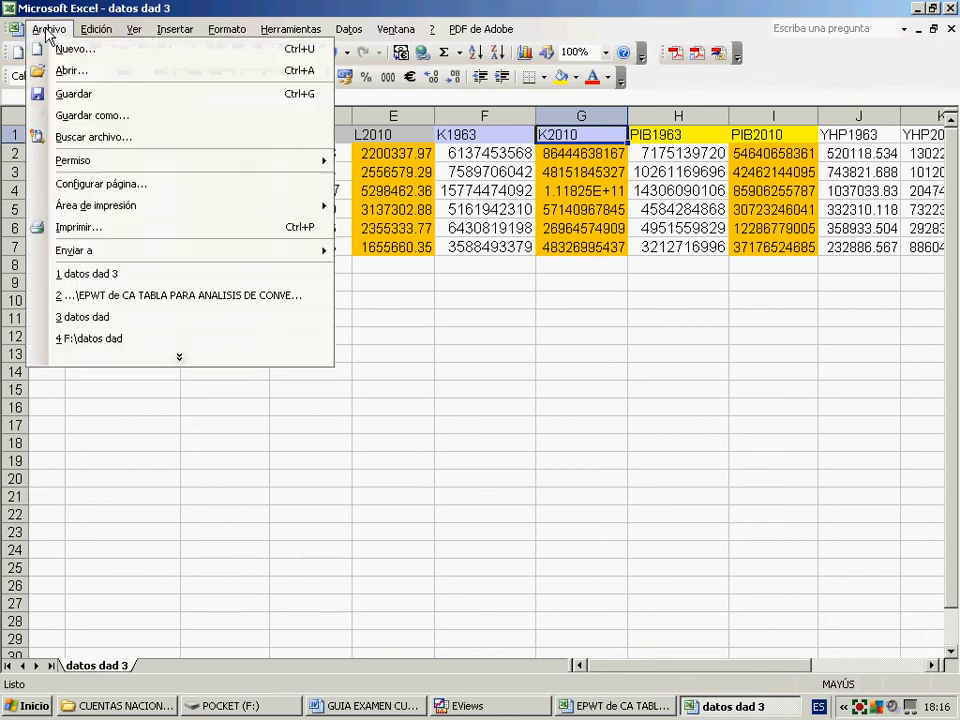
left_click(85, 116)
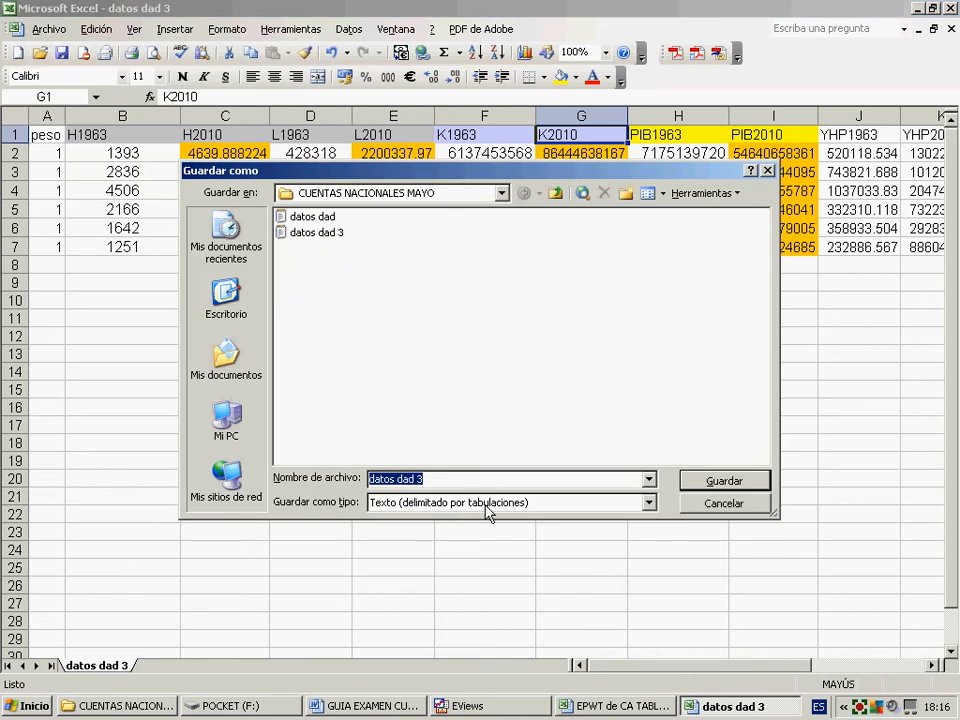
left_click(441, 480)
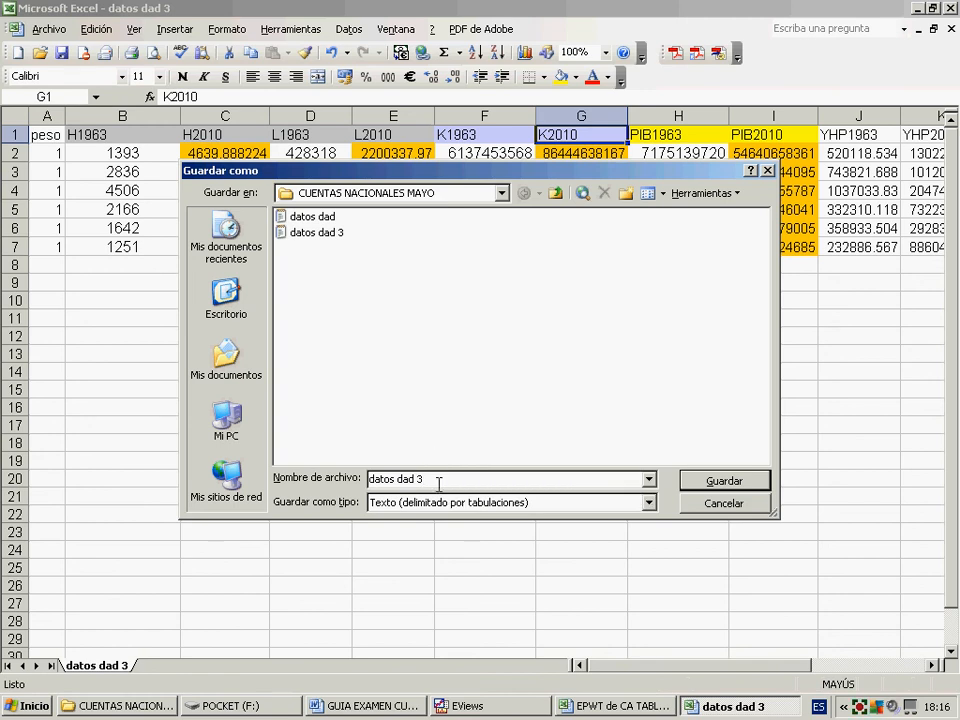
left_click(706, 505)
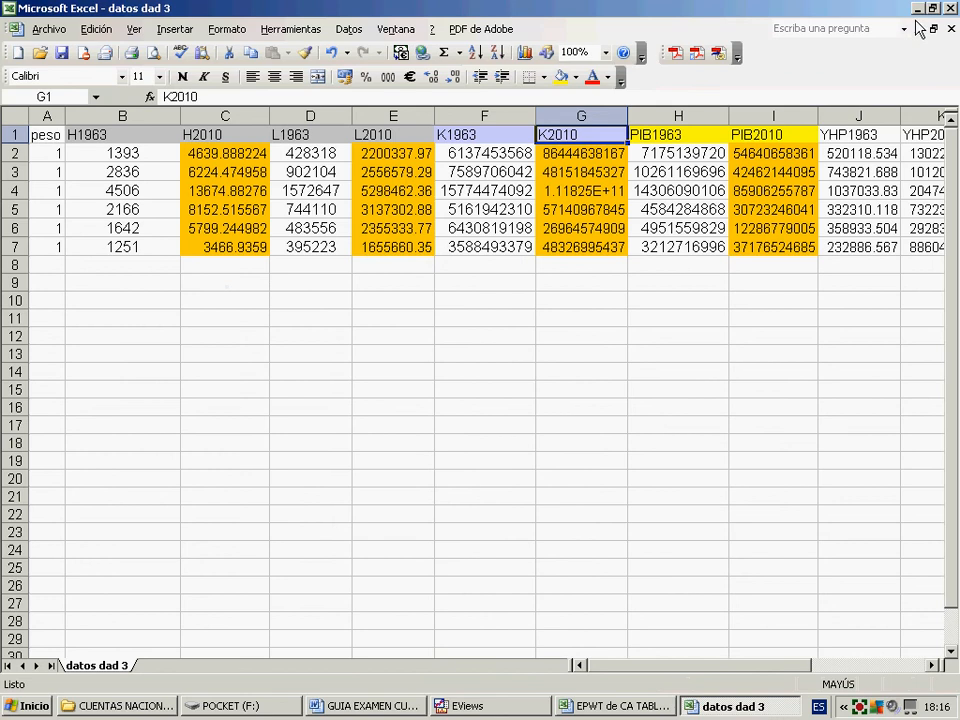
Minimize Excel and Word, launch DAD 4.6 from the desktop, accept its notice and maximize the main window.
left_click(917, 9)
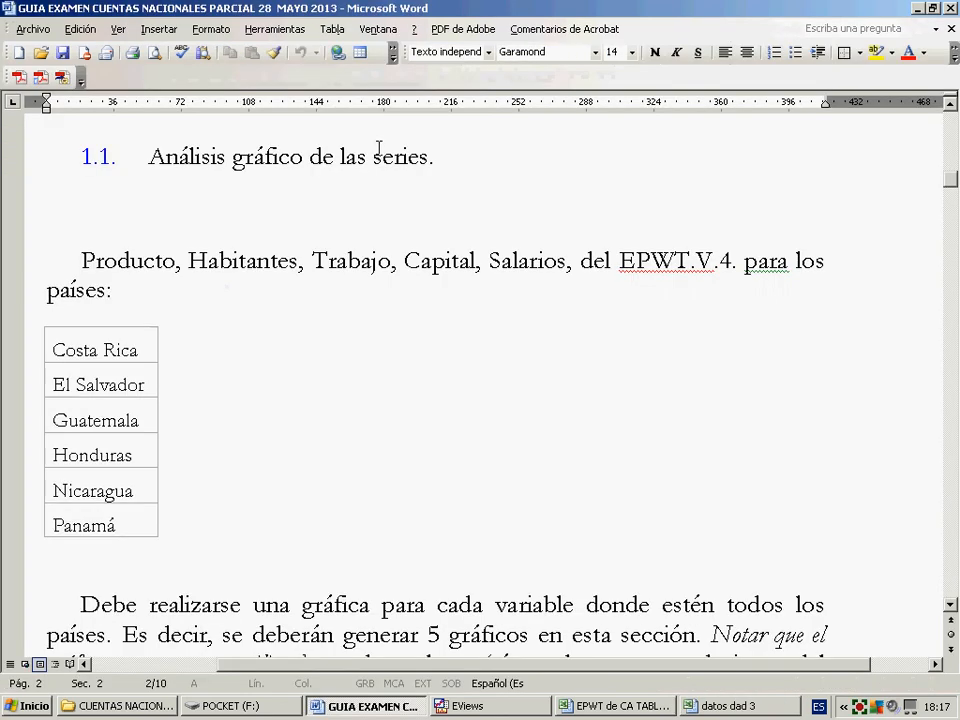
left_click(917, 9)
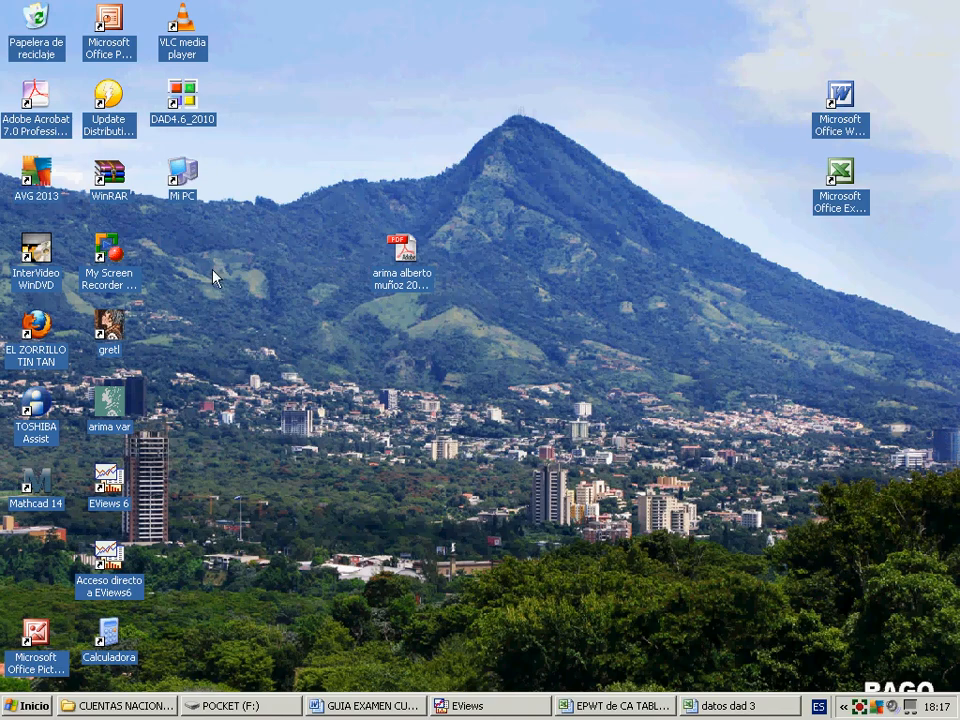
double_click(186, 94)
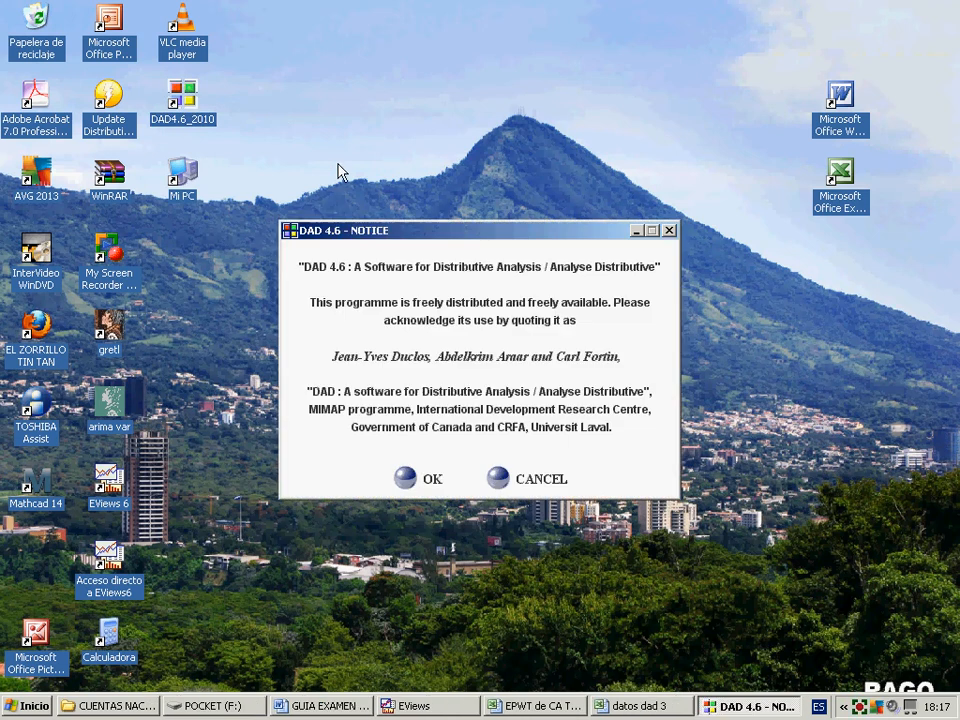
left_click(405, 479)
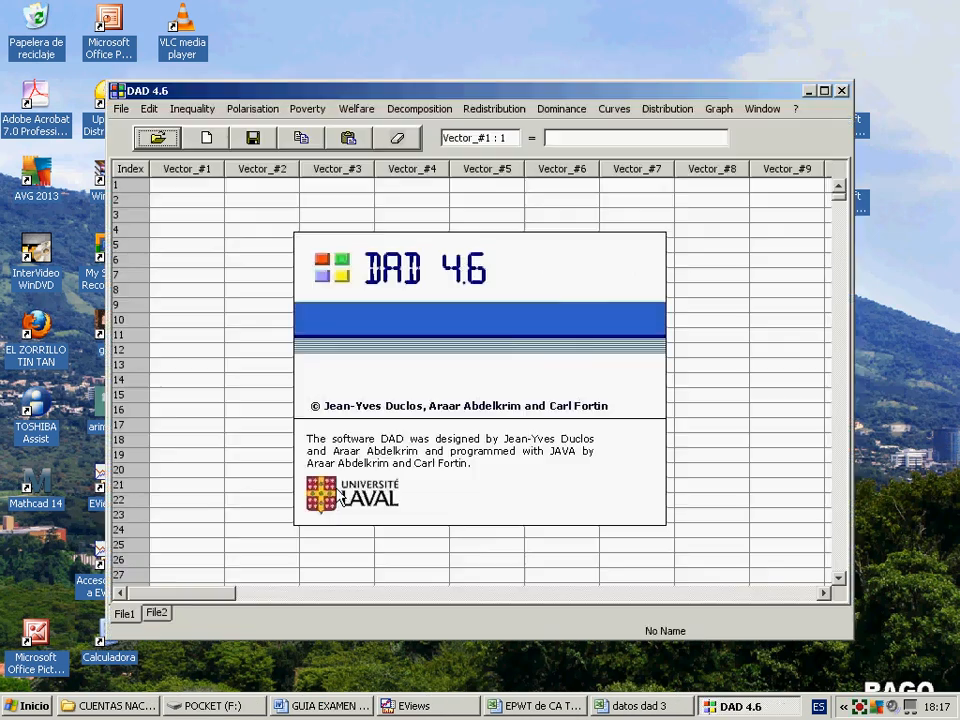
left_click(824, 91)
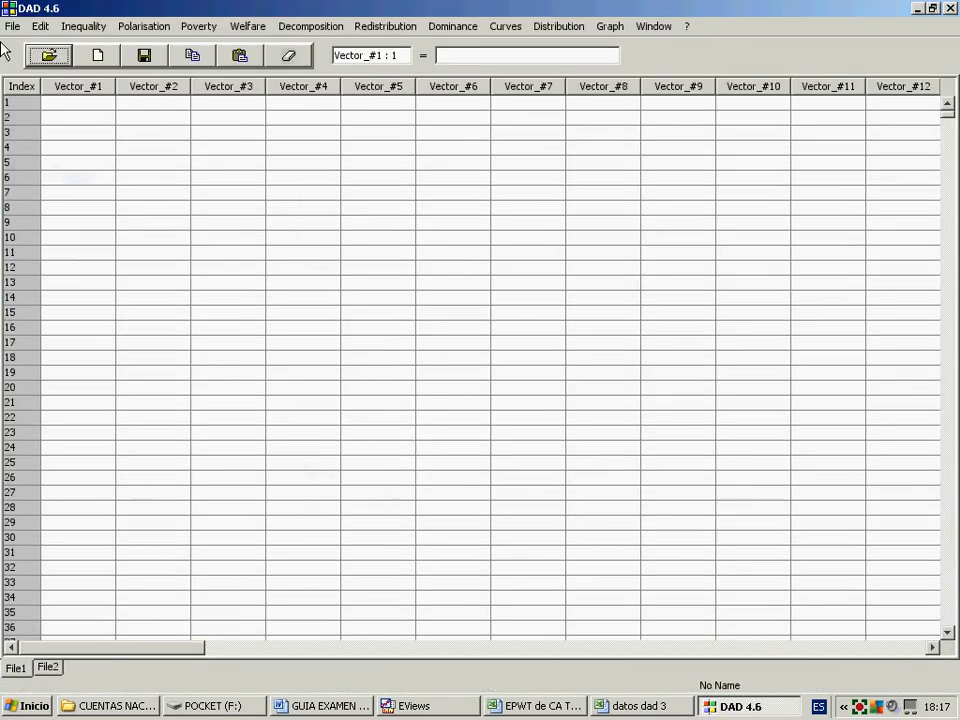
Open the datos dad 3 text file from the CUENTAS NACIONALES MAYO folder on drive E:, listing all file types.
left_click(47, 57)
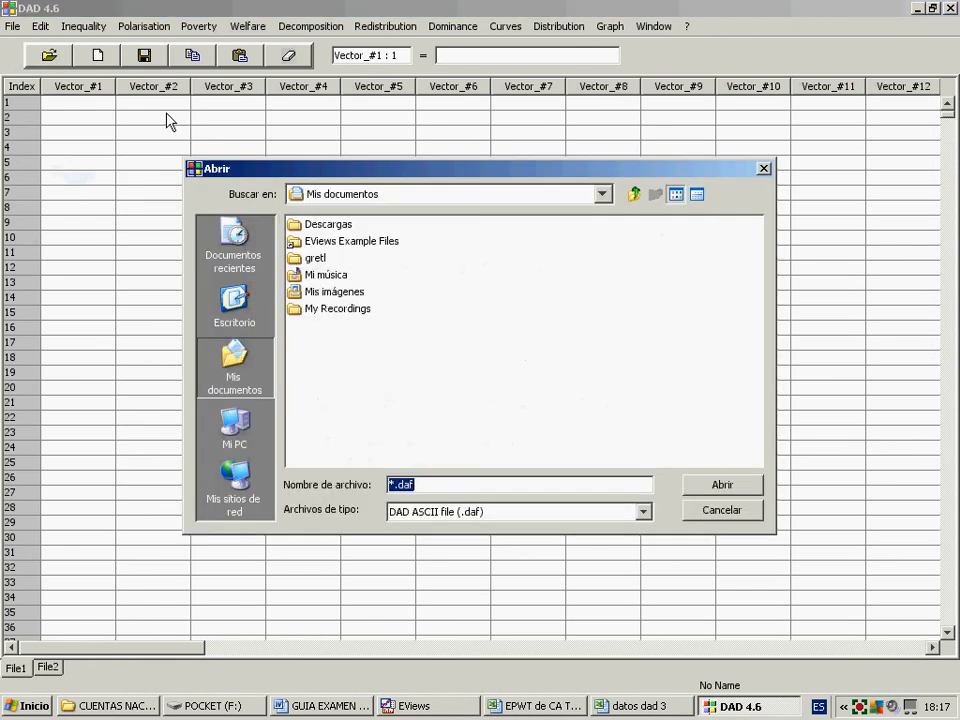
left_click(247, 447)
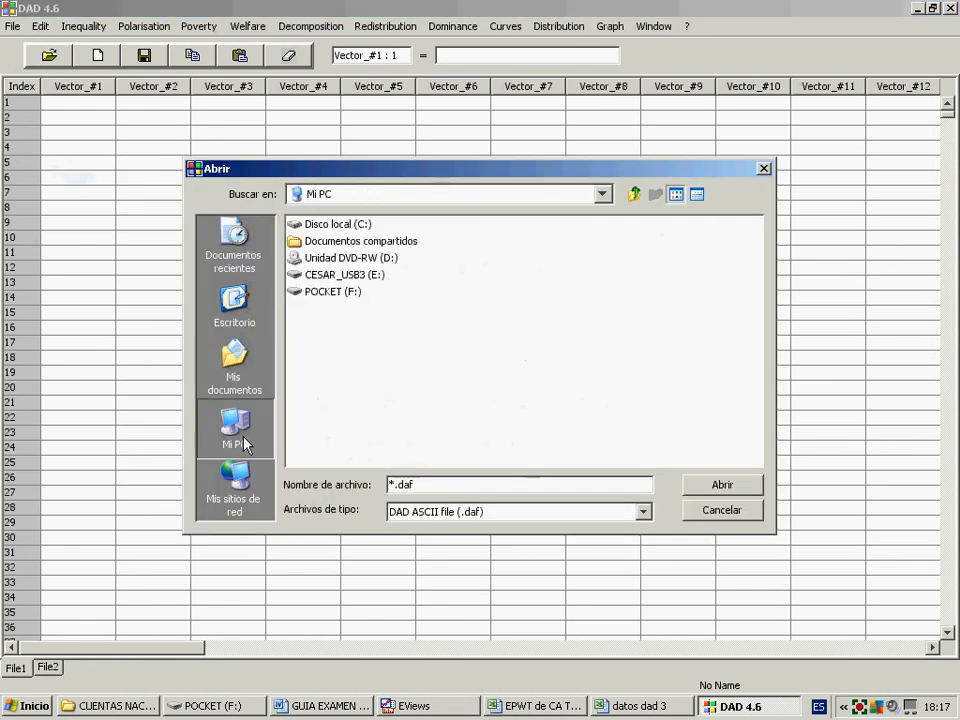
double_click(347, 272)
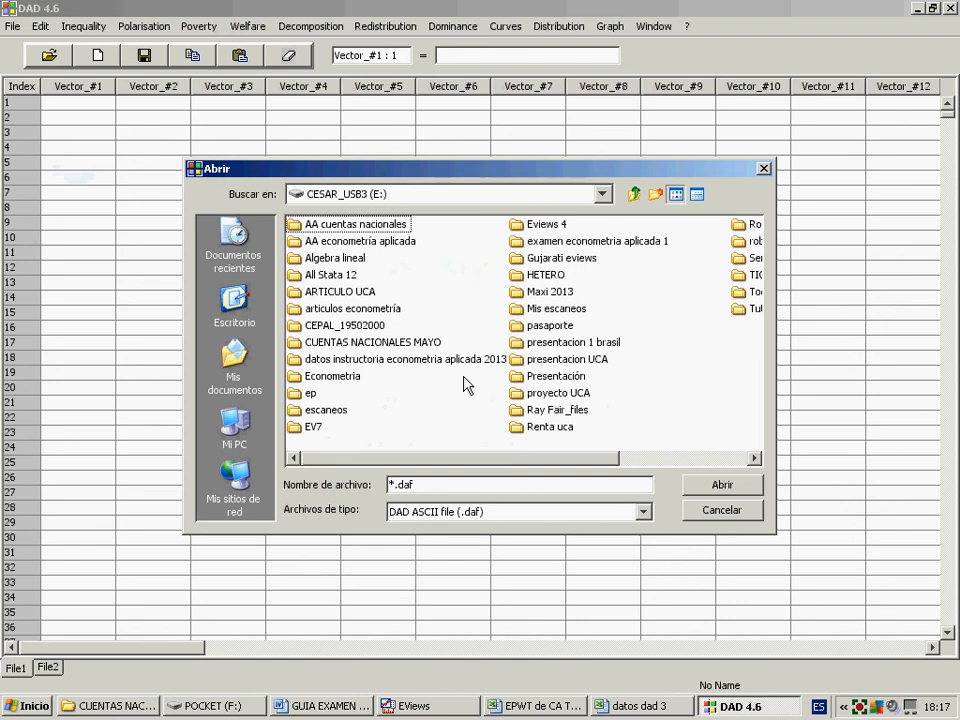
left_click(376, 345)
double_click(376, 345)
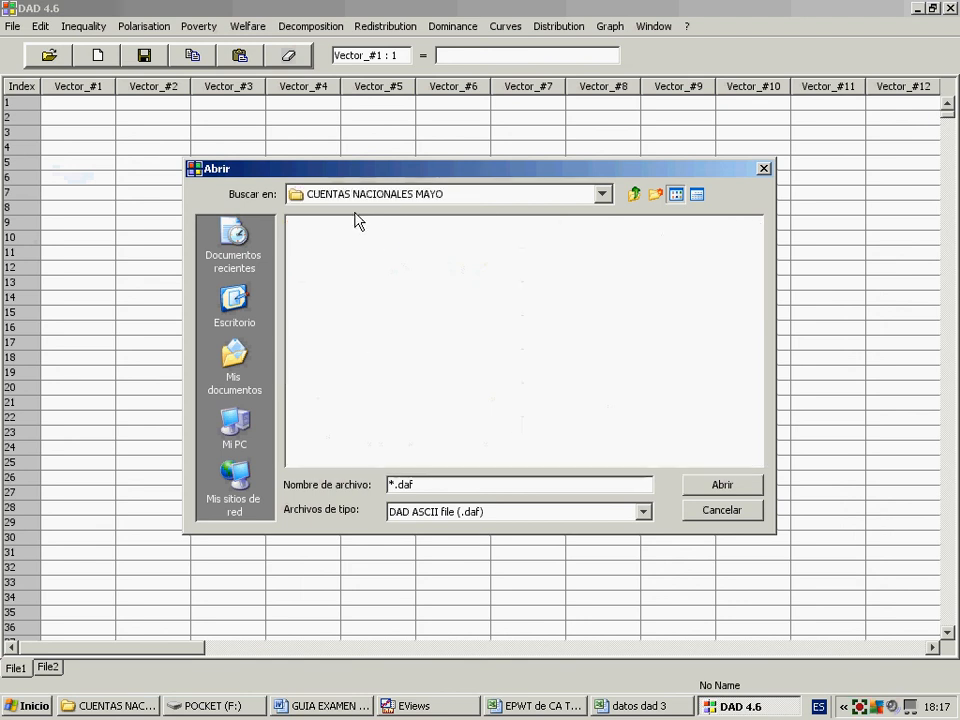
left_click(440, 511)
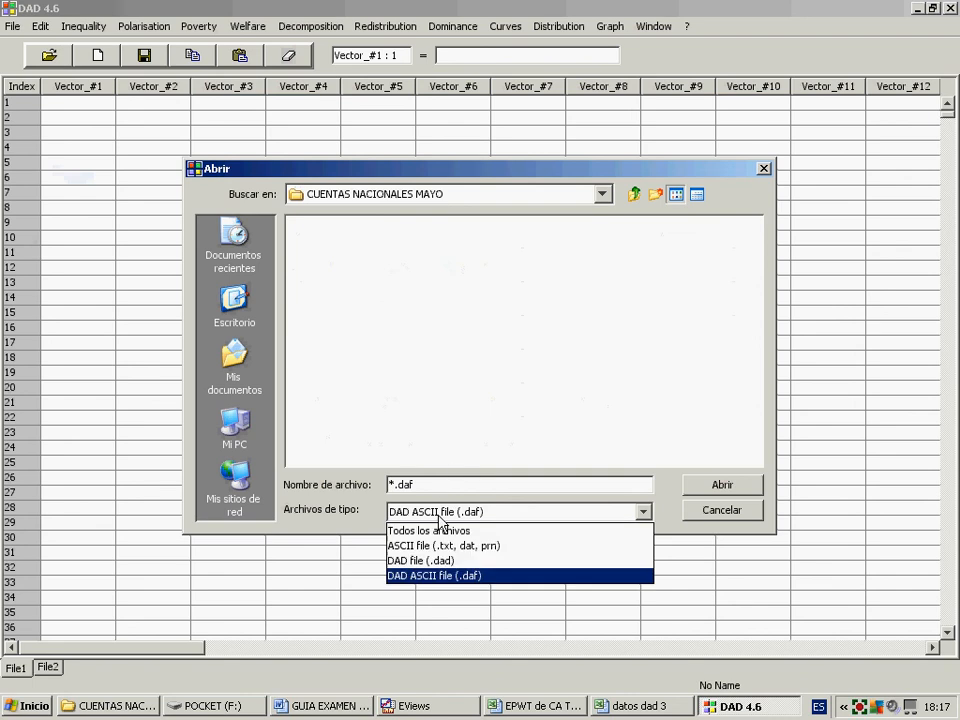
left_click(437, 532)
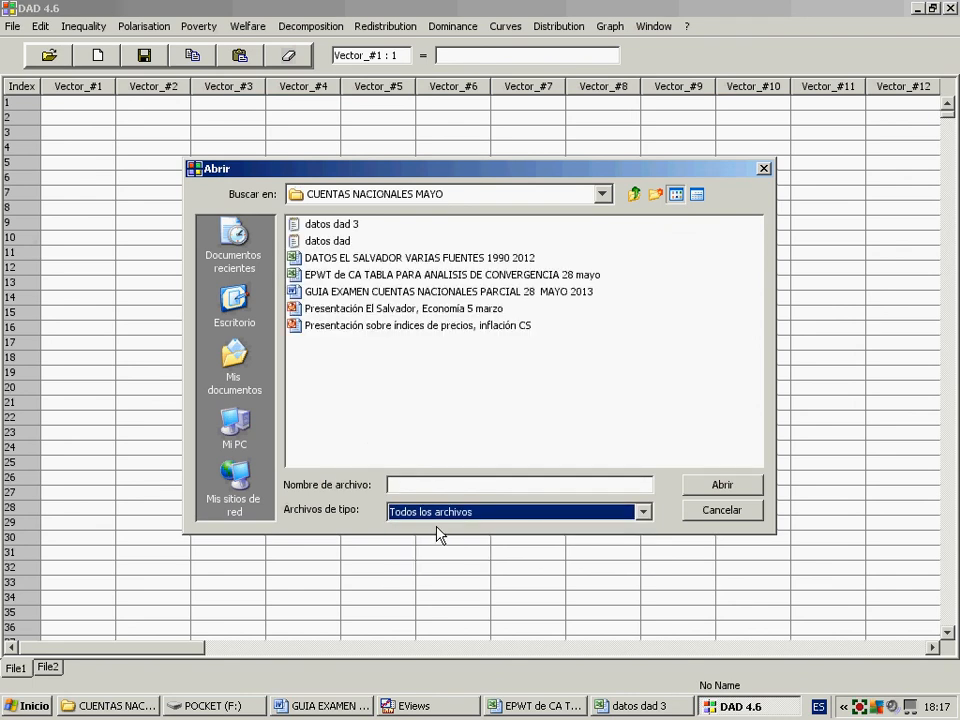
double_click(340, 224)
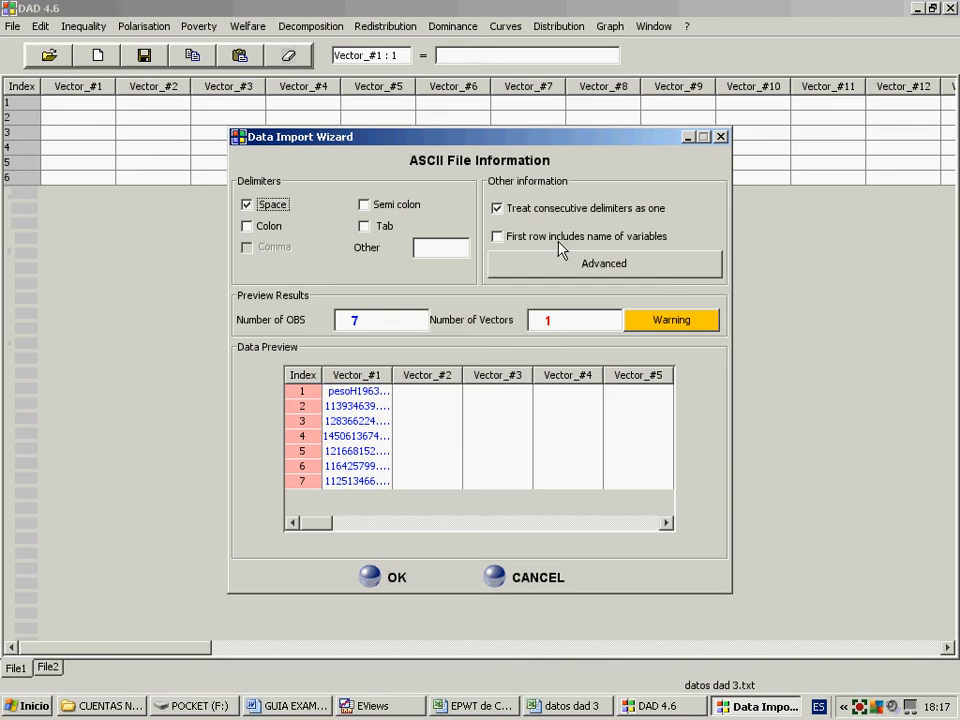
Import the data with the first row as variable names and Tab added as a delimiter alongside Space.
left_click(498, 237)
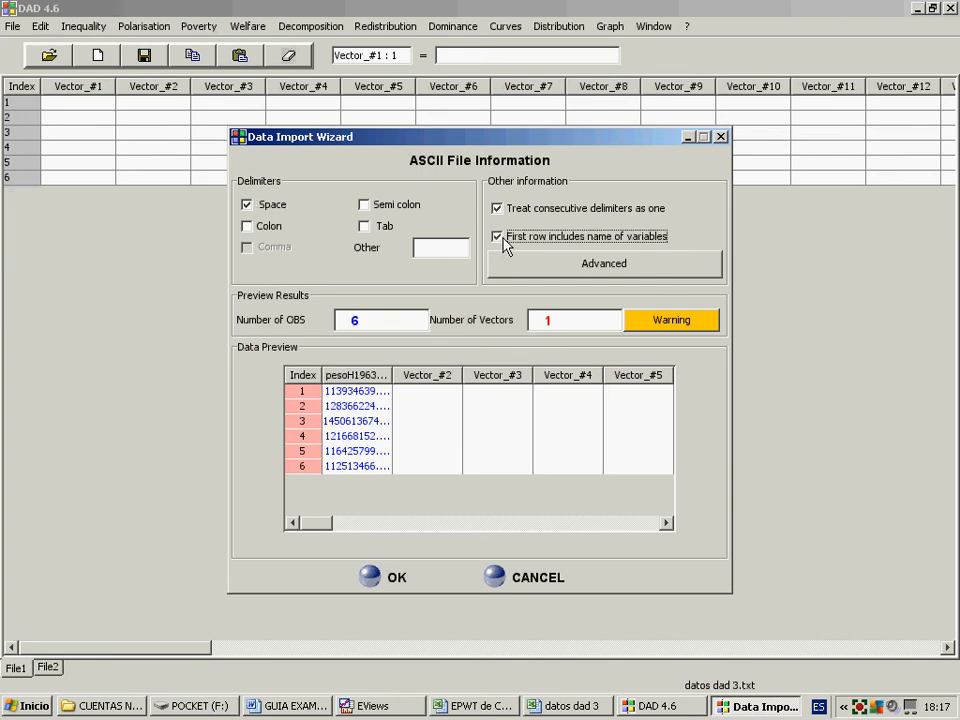
left_click(364, 227)
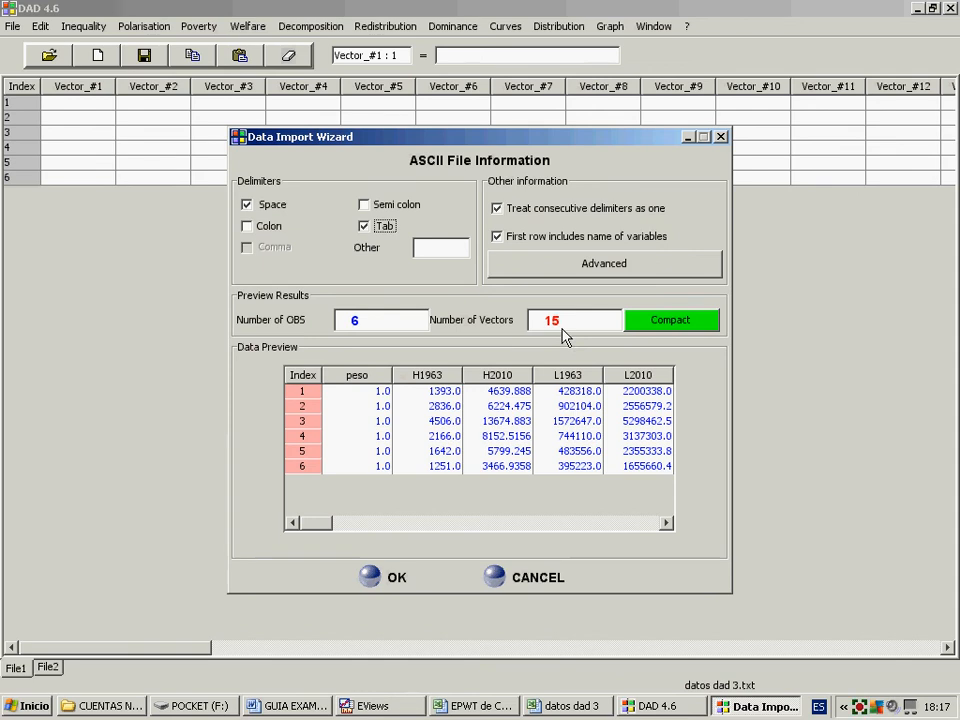
left_click(390, 577)
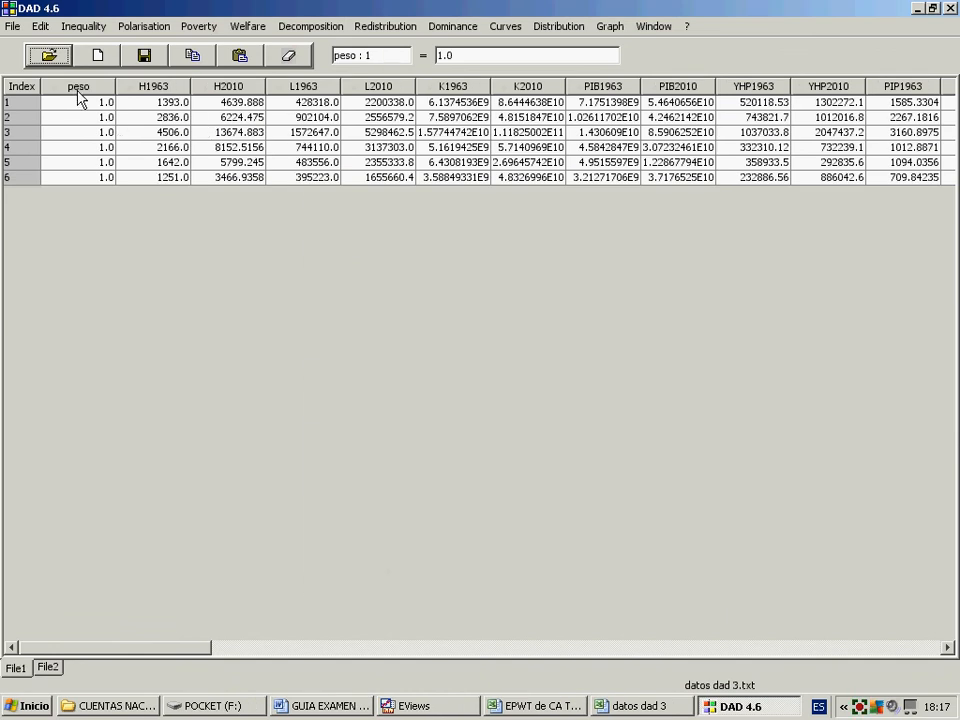
Review the peso column's six values and the file and editing commands, checking the Set OBS prompt without entering a number.
left_click_drag(81, 100, 81, 178)
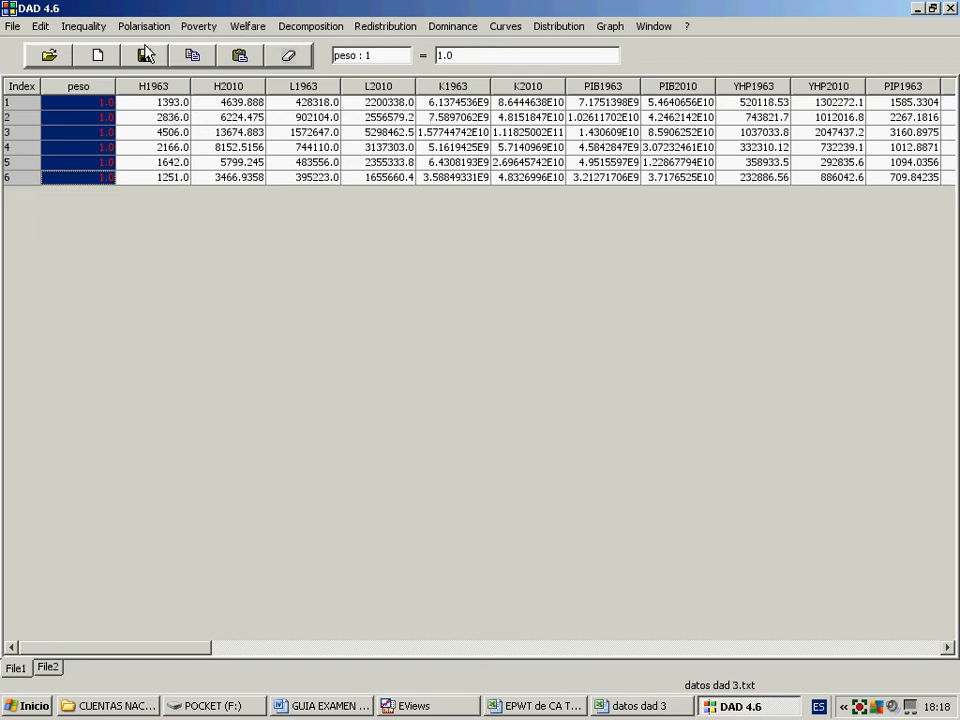
left_click(13, 27)
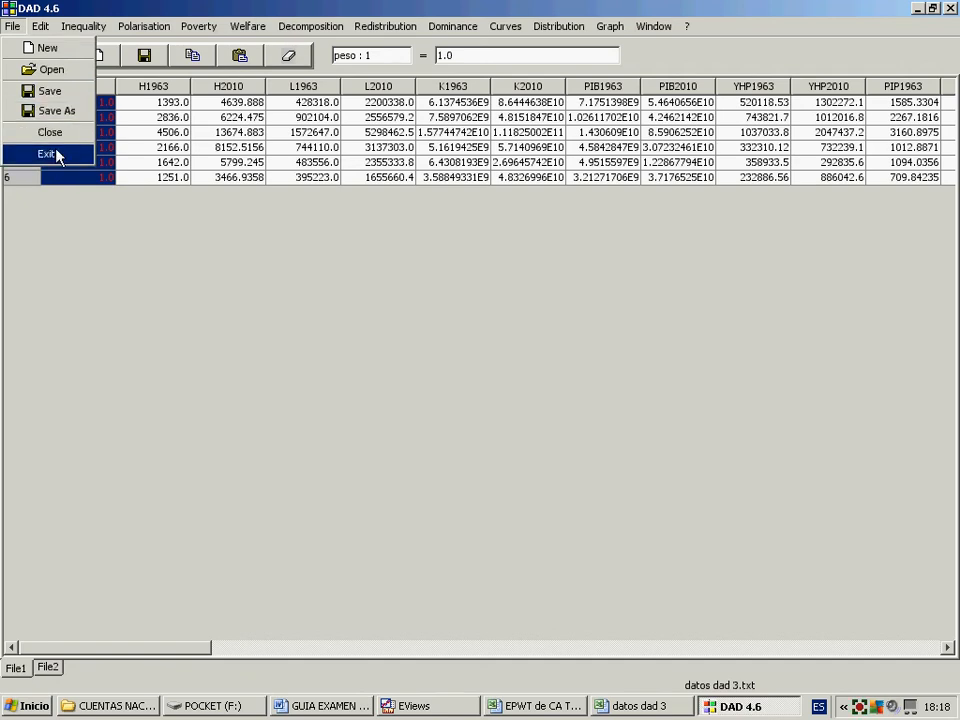
left_click(40, 29)
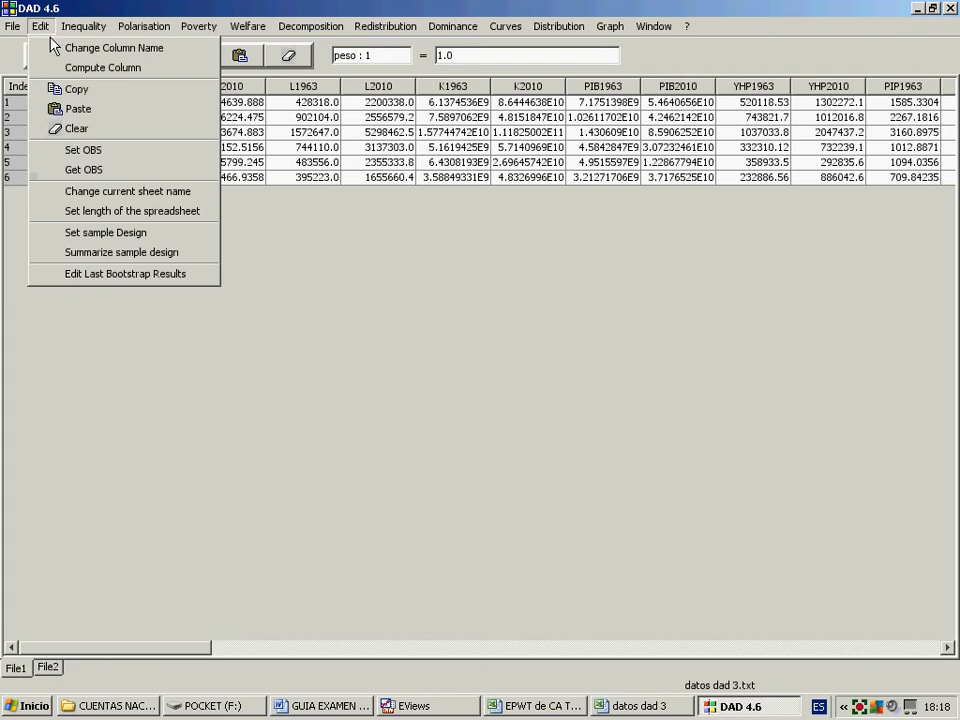
left_click(82, 150)
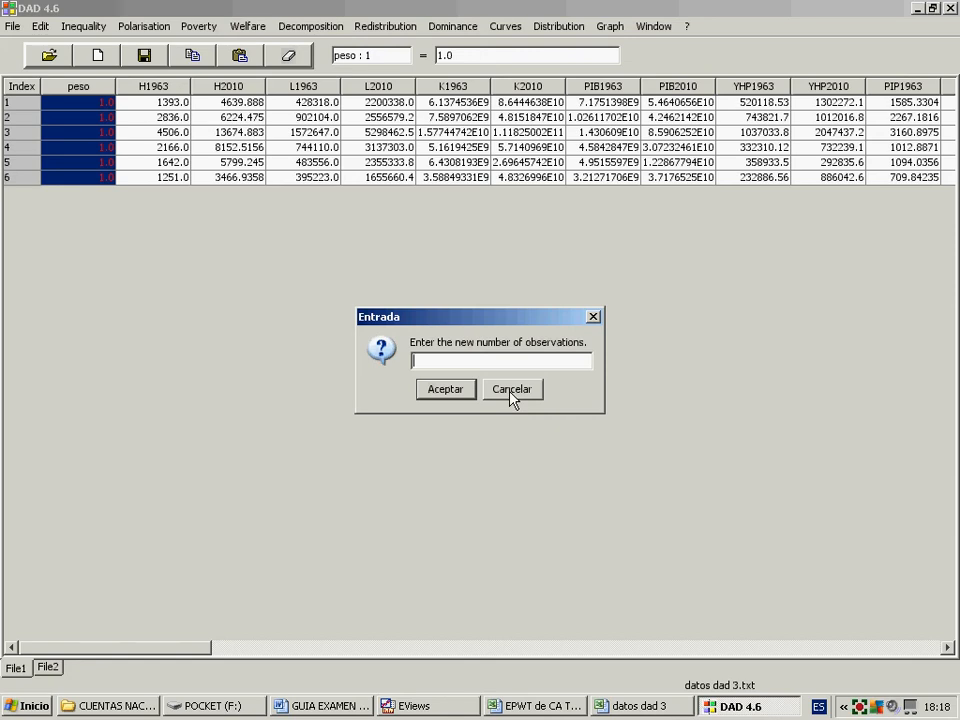
left_click(592, 318)
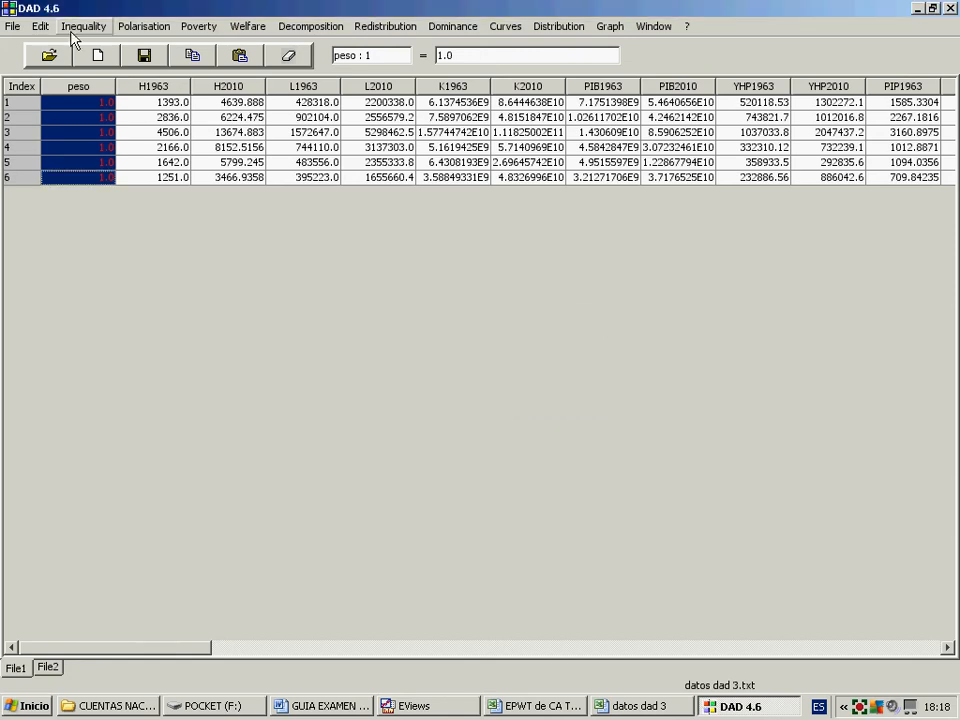
Survey the sample design commands and the available inequality, polarisation, welfare, decomposition, redistribution, dominance, curve, distribution and graph options.
left_click(39, 28)
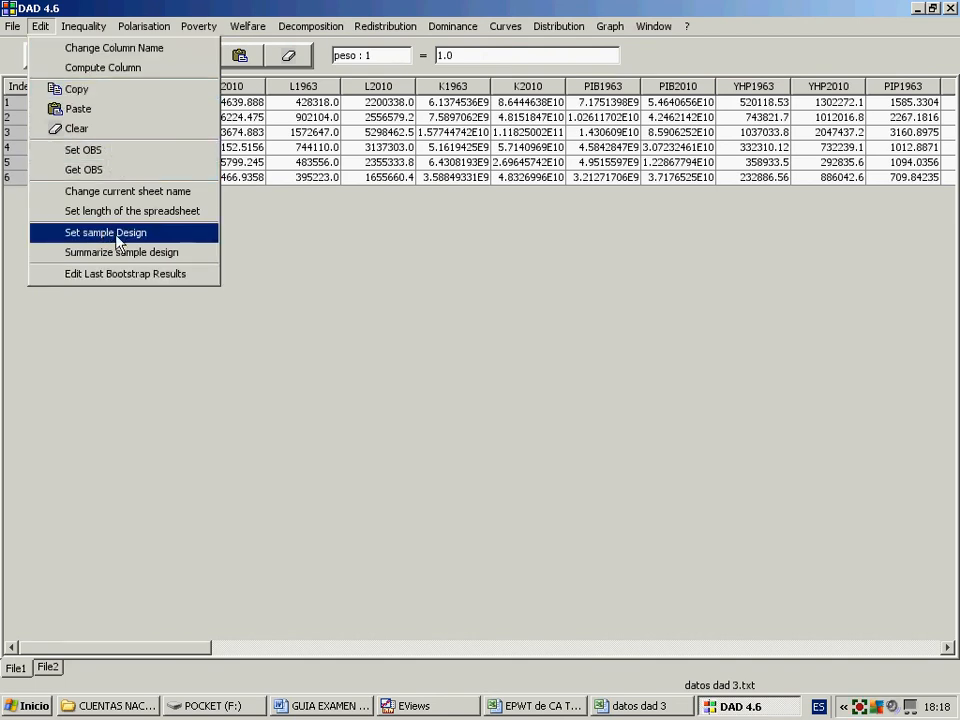
mouse_move(80, 36)
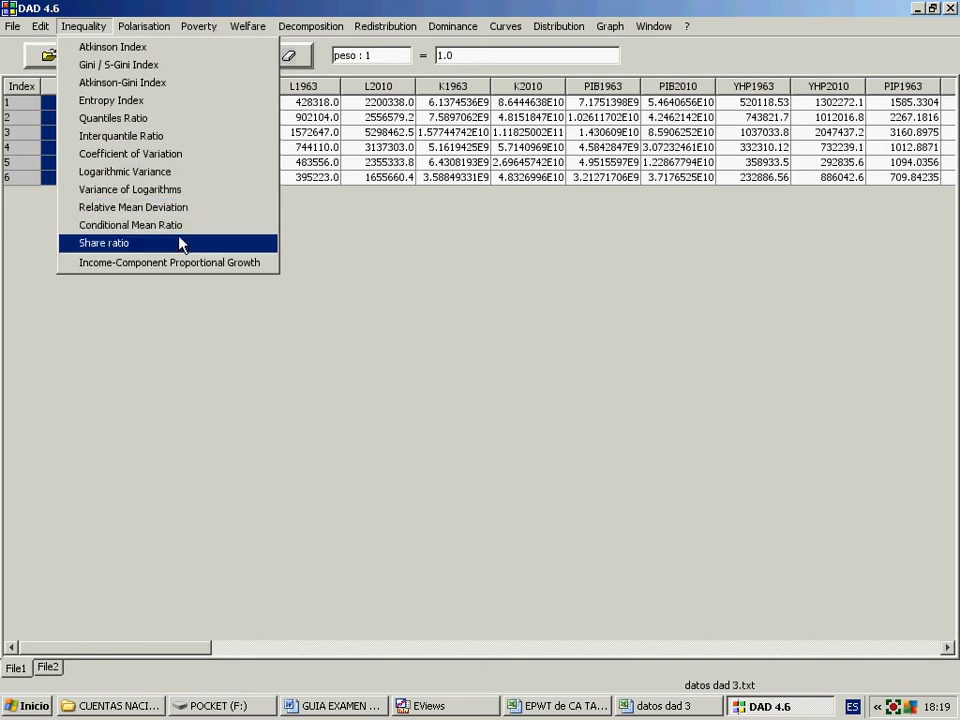
mouse_move(155, 34)
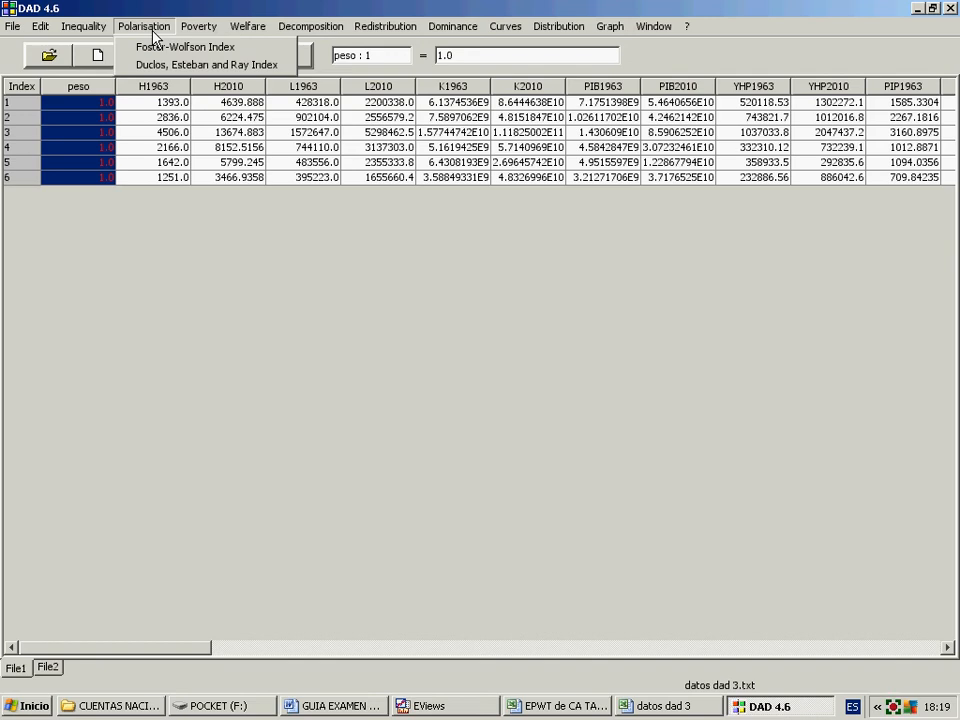
mouse_move(198, 26)
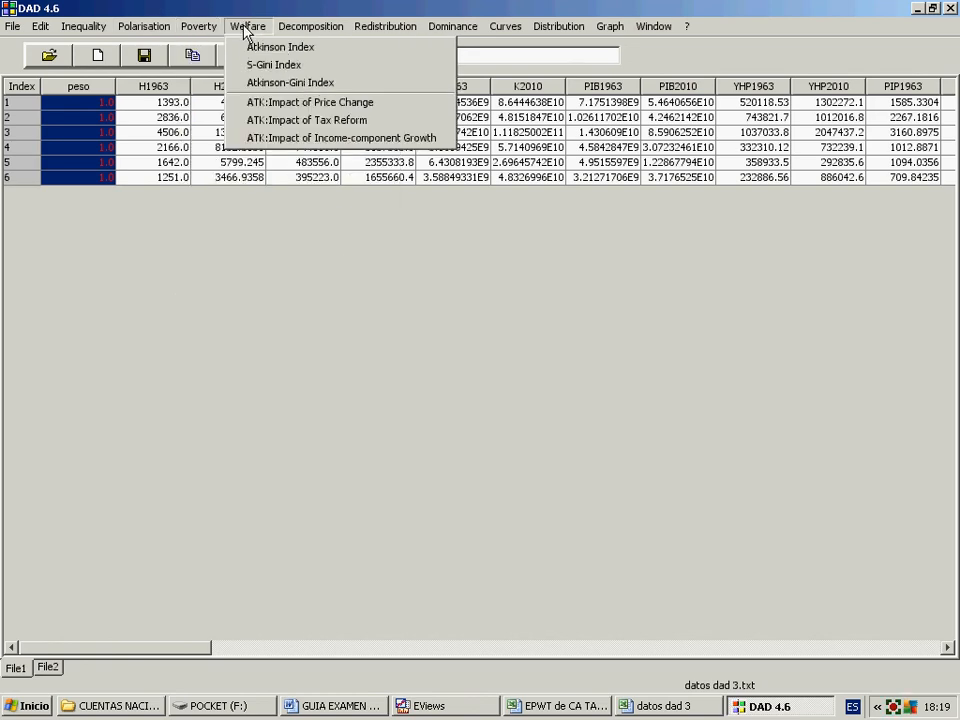
mouse_move(288, 33)
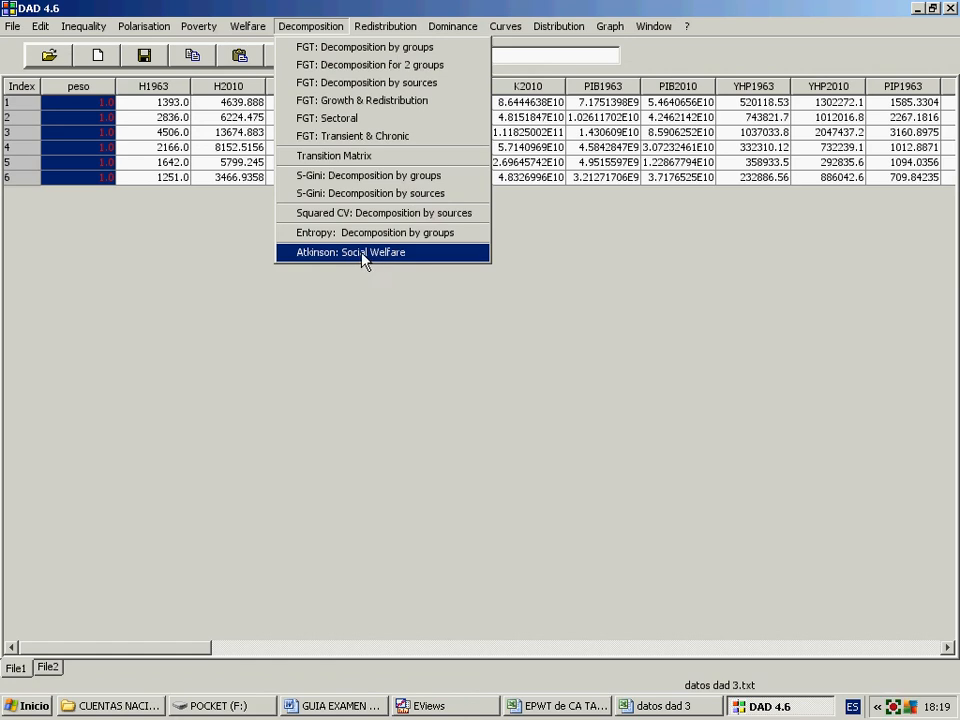
mouse_move(375, 31)
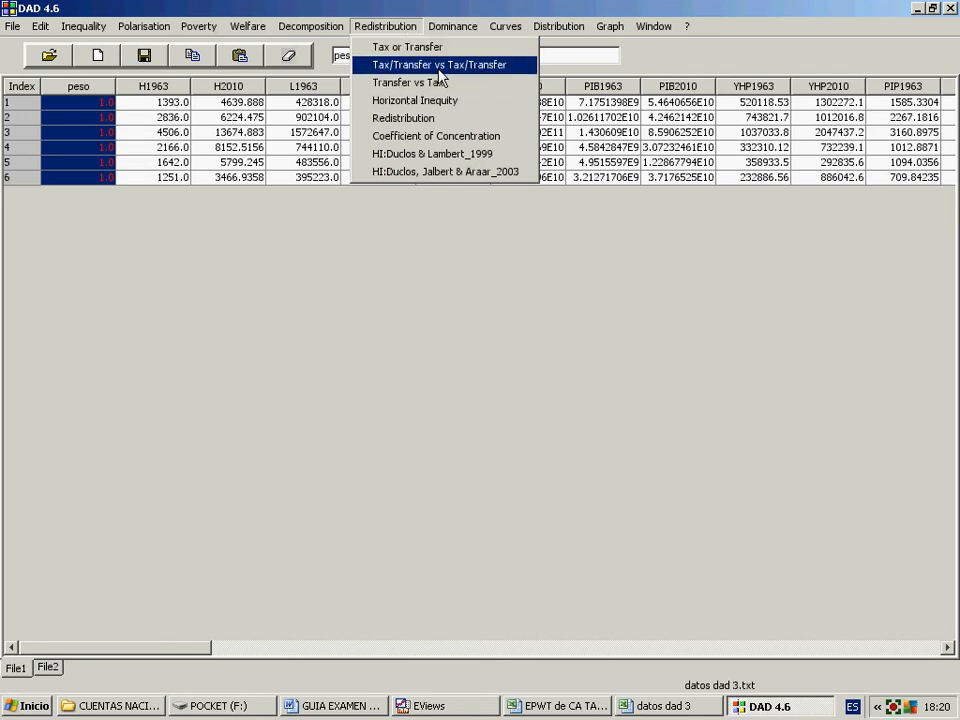
mouse_move(457, 37)
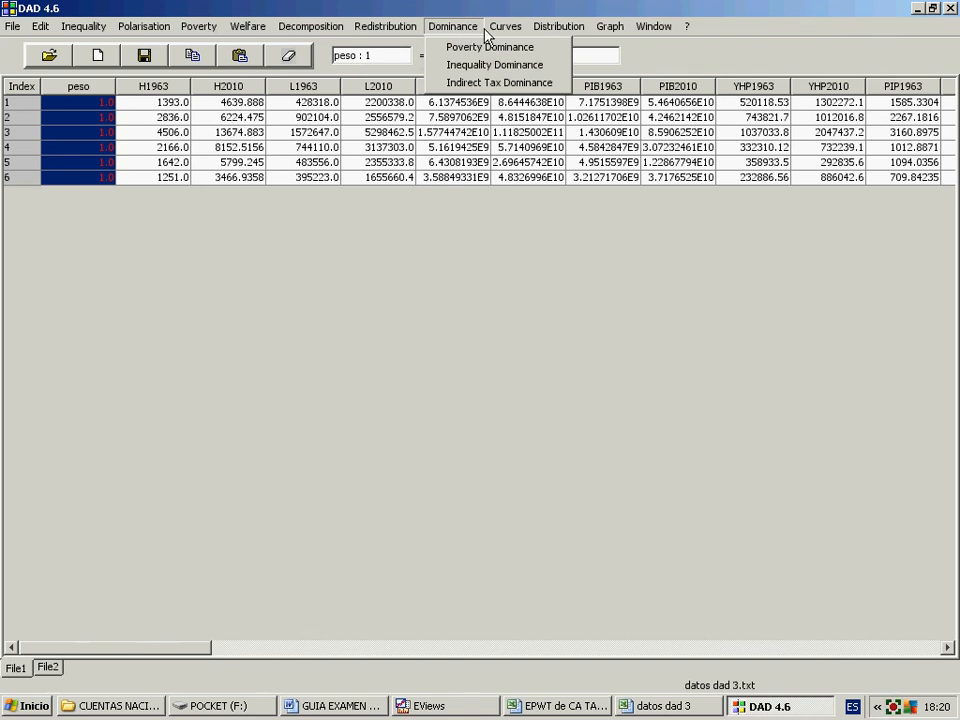
mouse_move(503, 35)
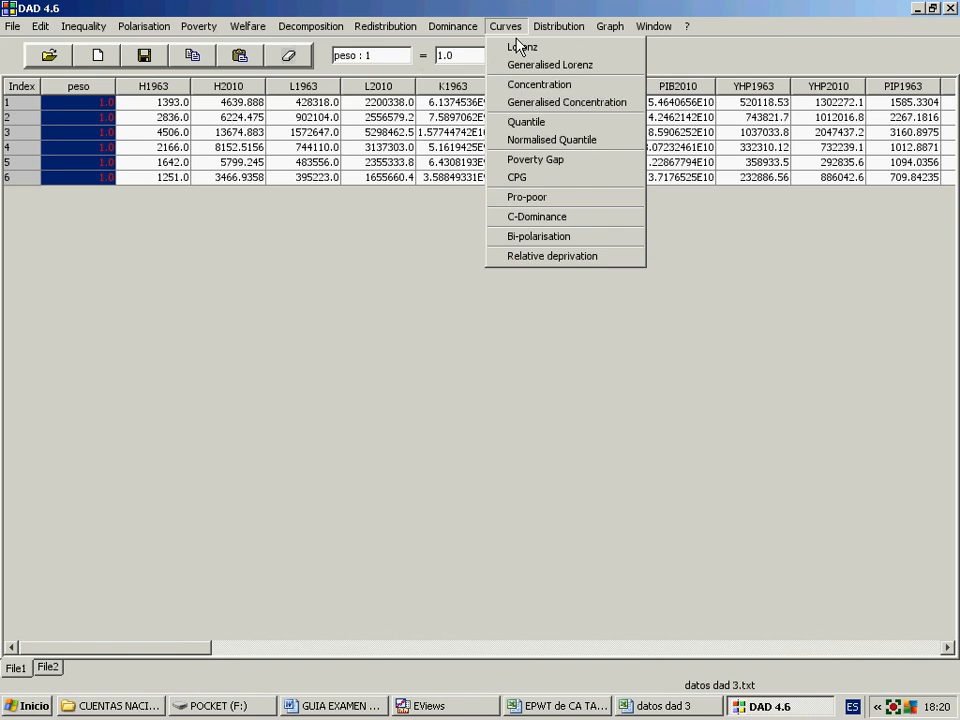
mouse_move(553, 36)
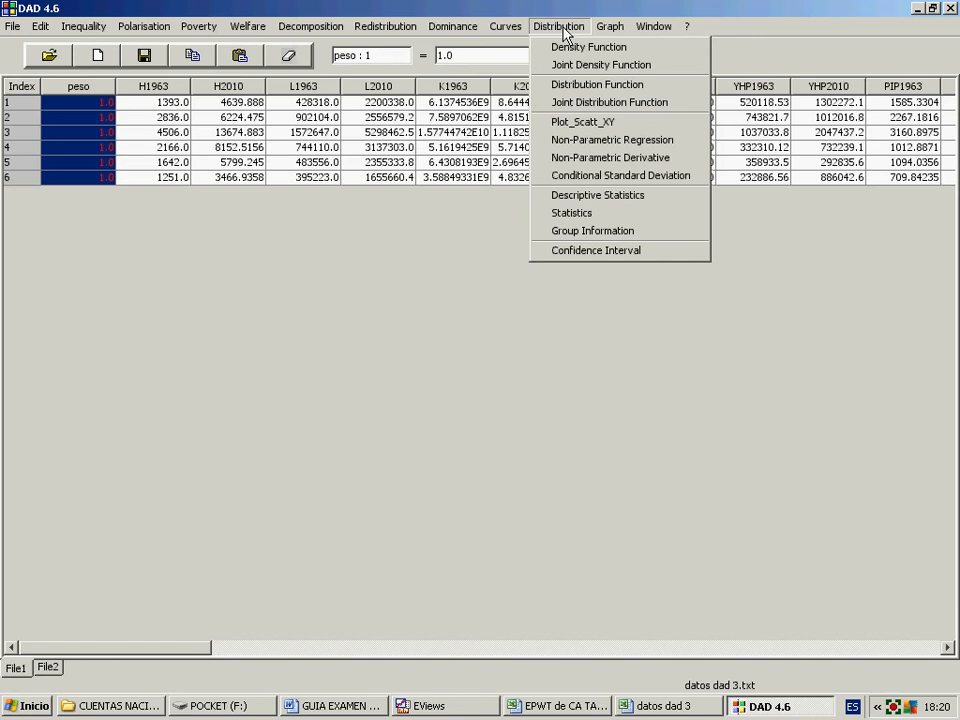
mouse_move(607, 33)
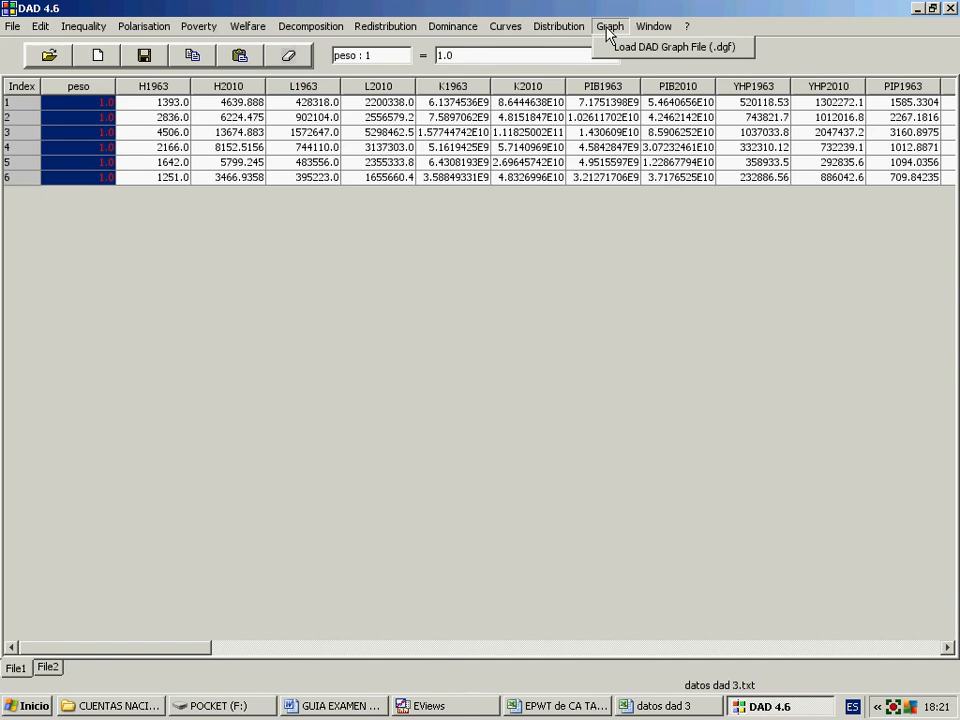
mouse_move(654, 26)
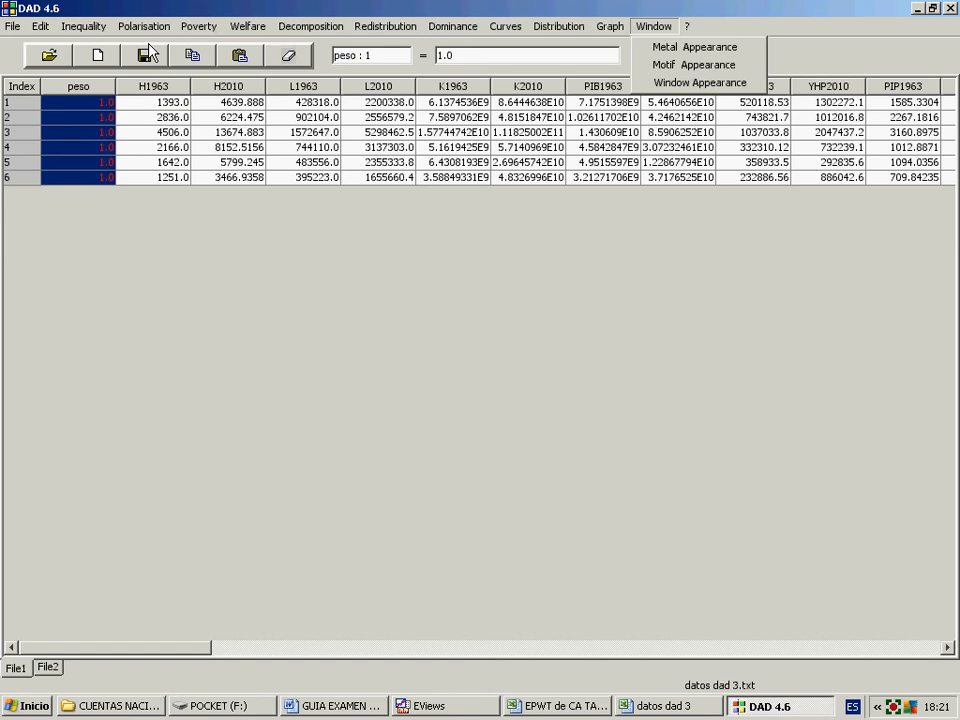
mouse_move(25, 33)
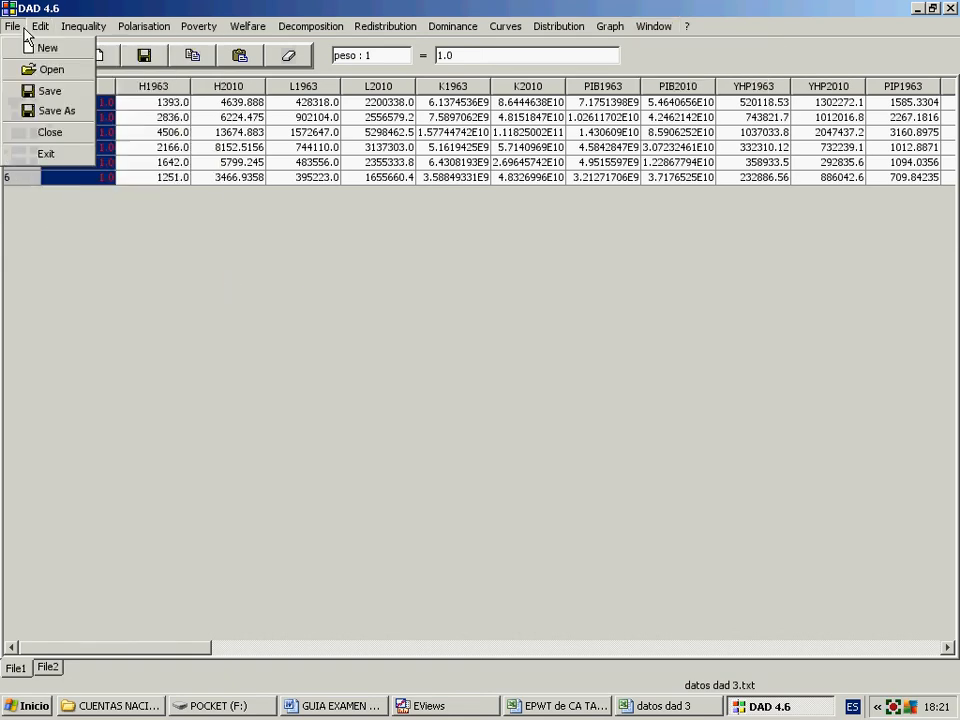
Start the Gini / S-Gini inequality index for one distribution using datos dad 3.txt.
mouse_move(70, 31)
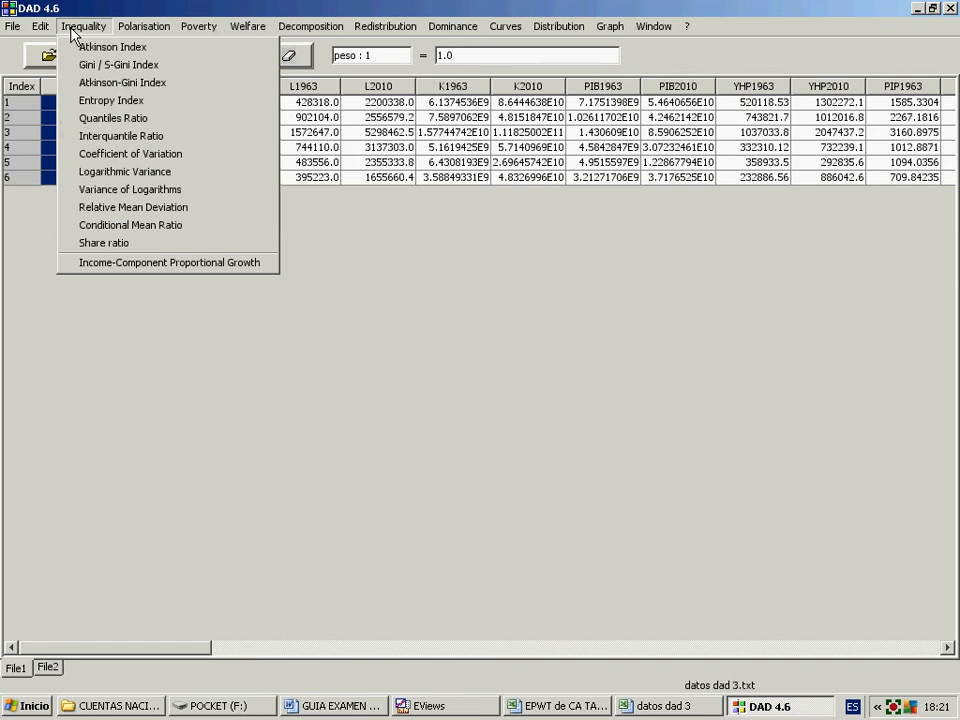
left_click(90, 64)
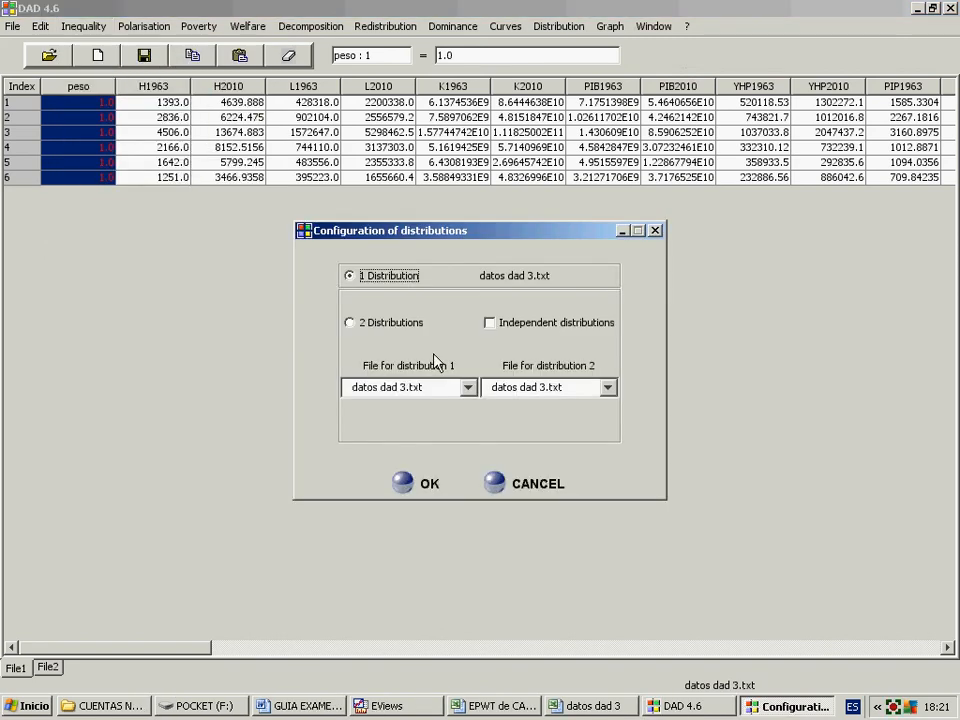
left_click(406, 486)
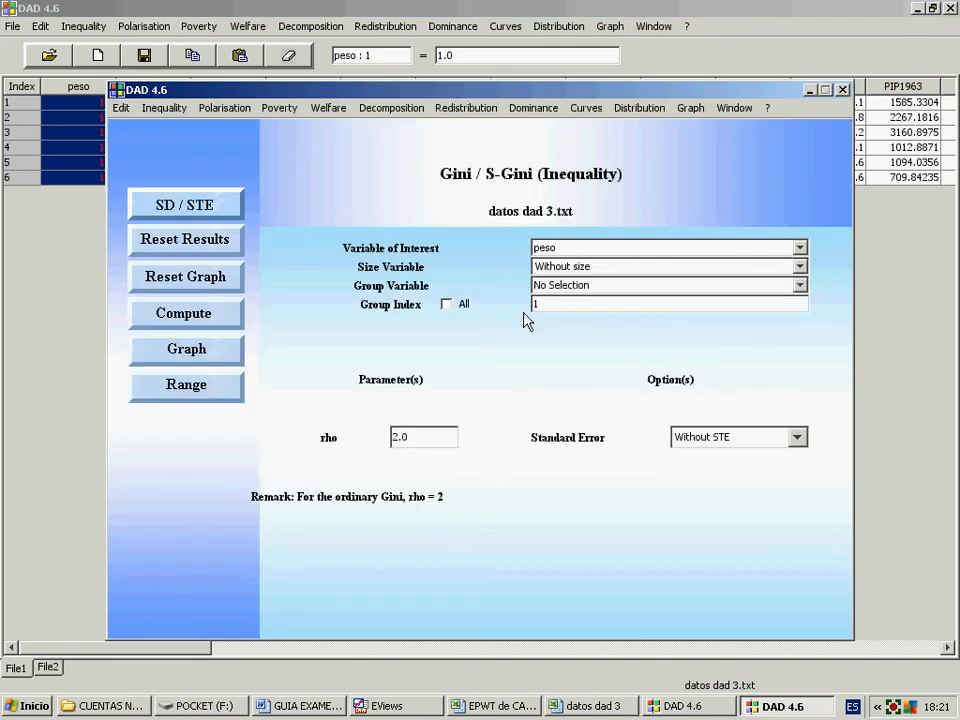
Set PIB1963 as the Gini calculation's variable of interest and H1963 as its size variable.
left_click(572, 248)
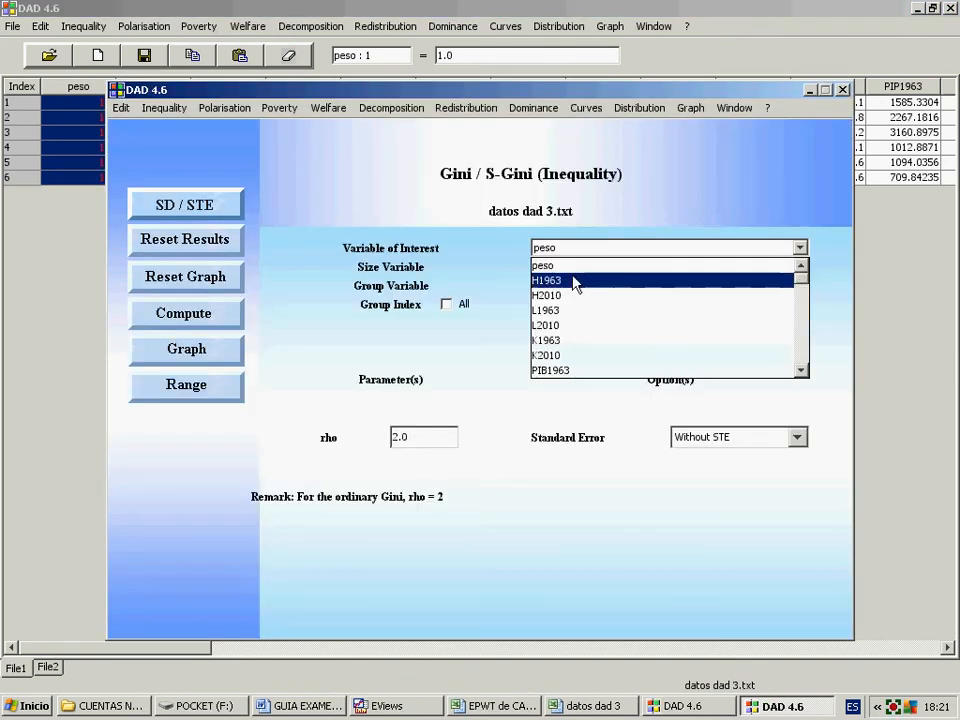
scroll(585, 338, "down", 1)
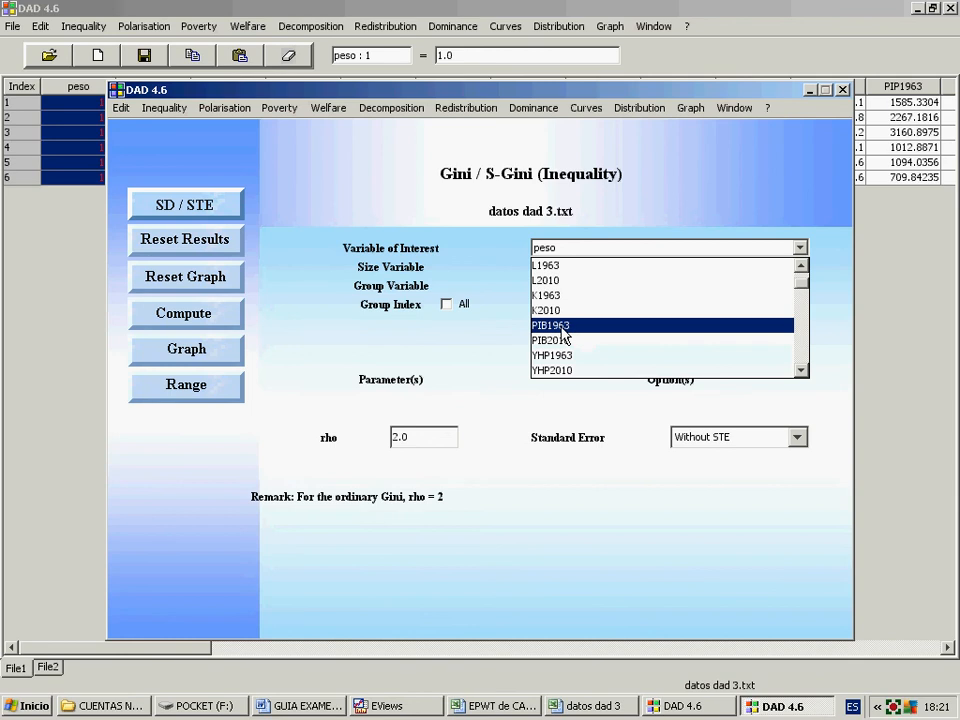
left_click(561, 327)
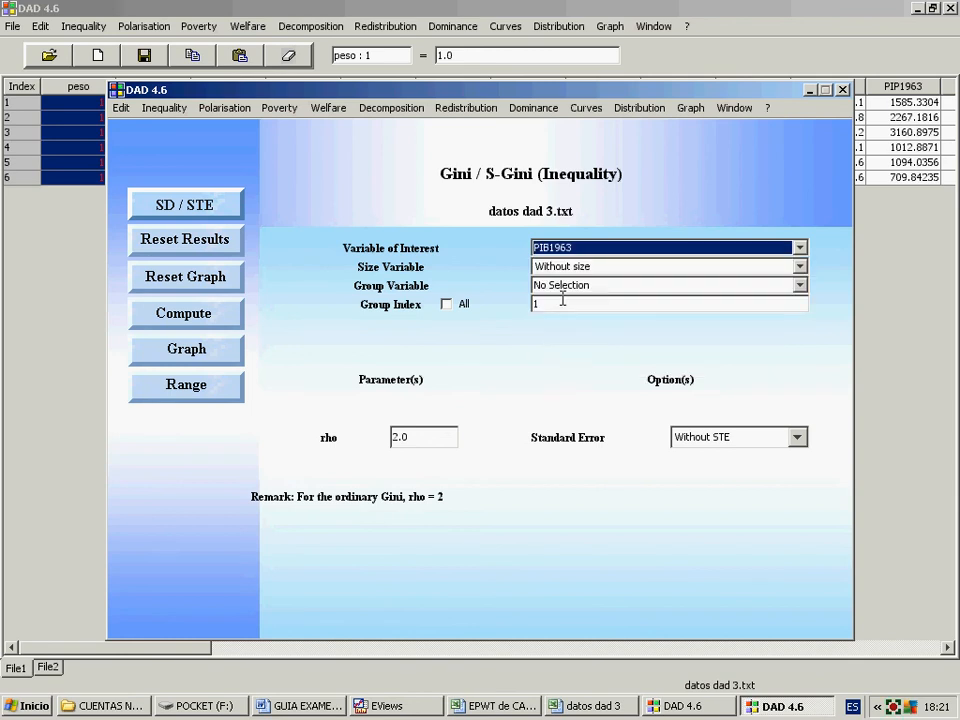
left_click(553, 267)
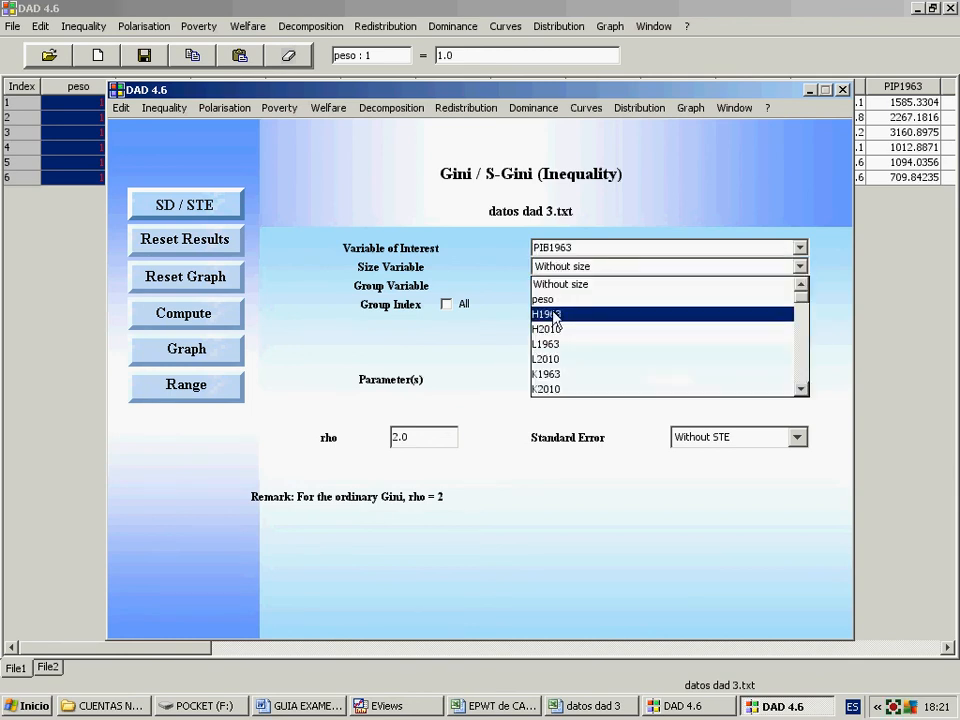
left_click(553, 314)
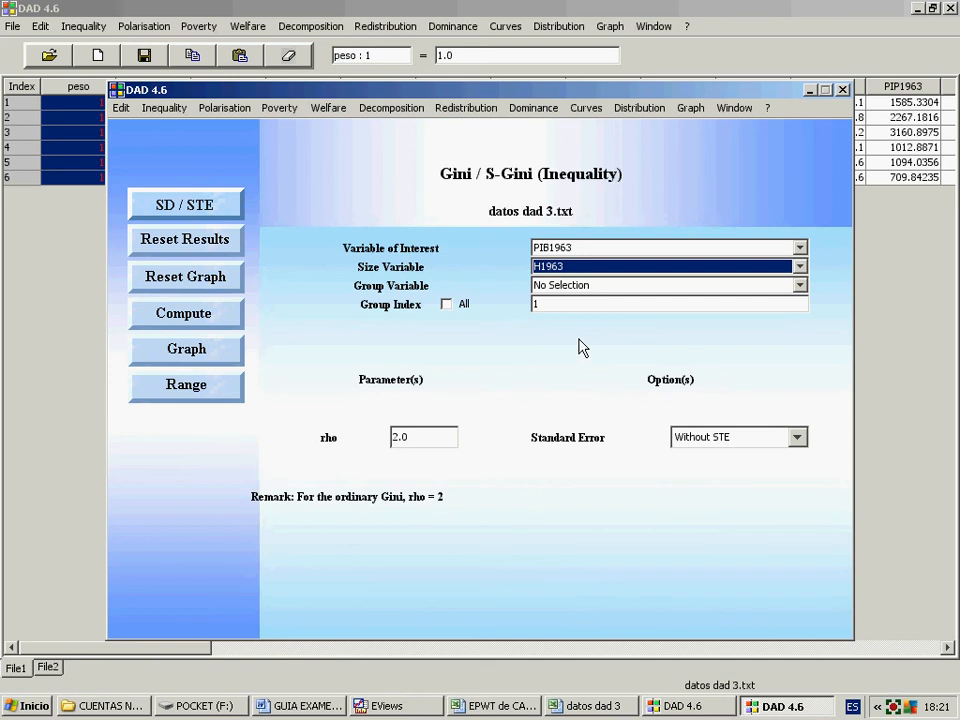
Compute the ordinary Gini index for PIB1963 with H1963 as size variable and close the result.
left_click(189, 320)
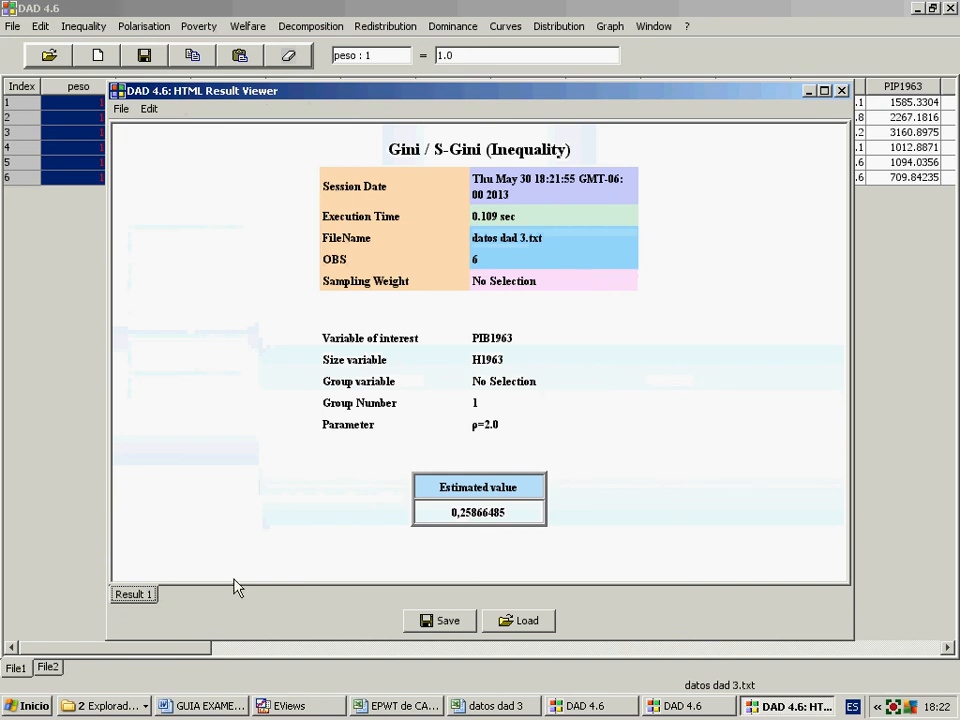
left_click(842, 91)
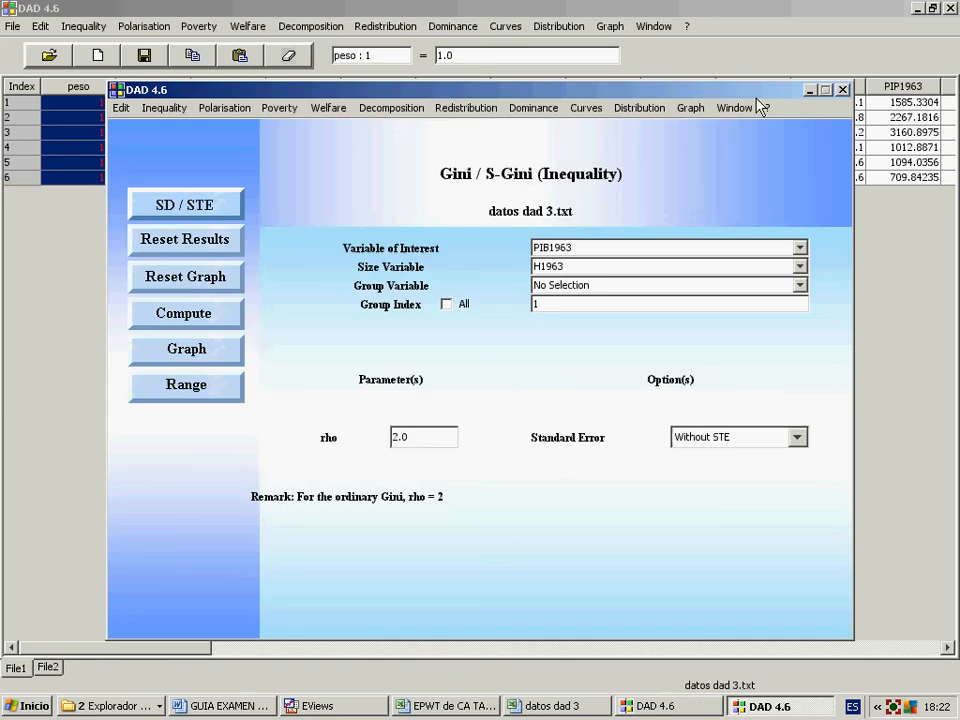
Compute the Gini index with PIB2010 as the variable of interest and H2010 as the size variable.
left_click(163, 108)
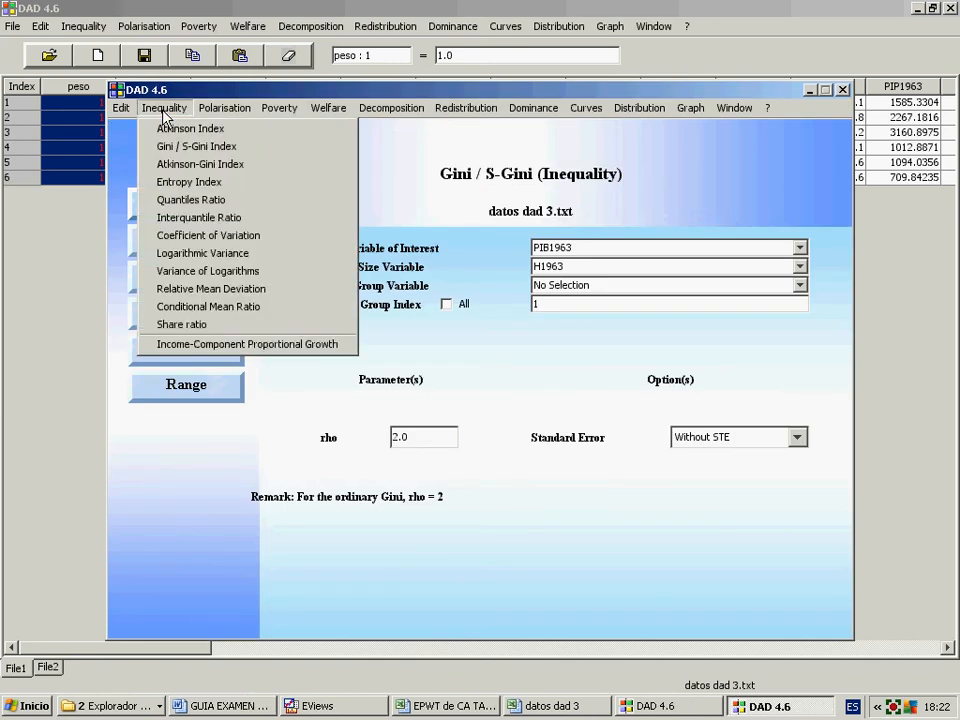
mouse_move(205, 112)
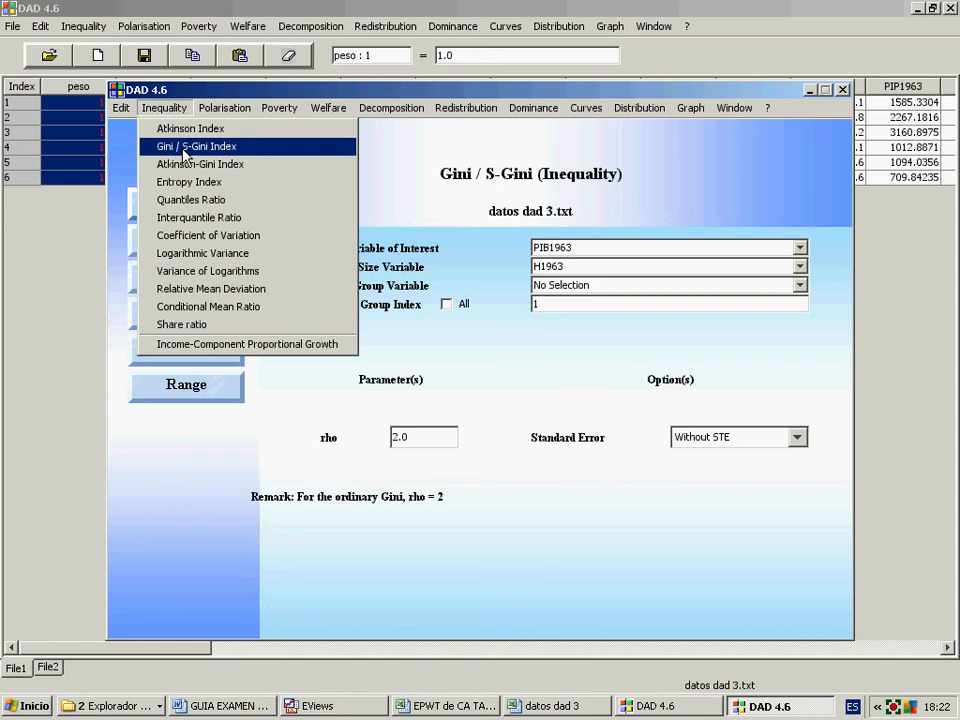
left_click(185, 147)
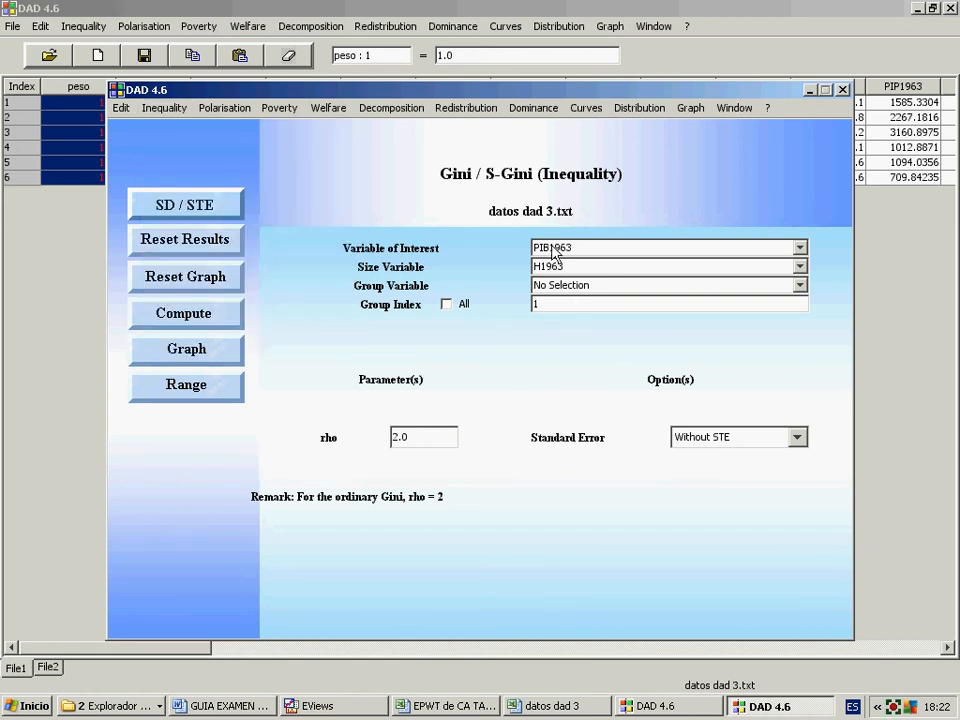
left_click(553, 249)
left_click(551, 340)
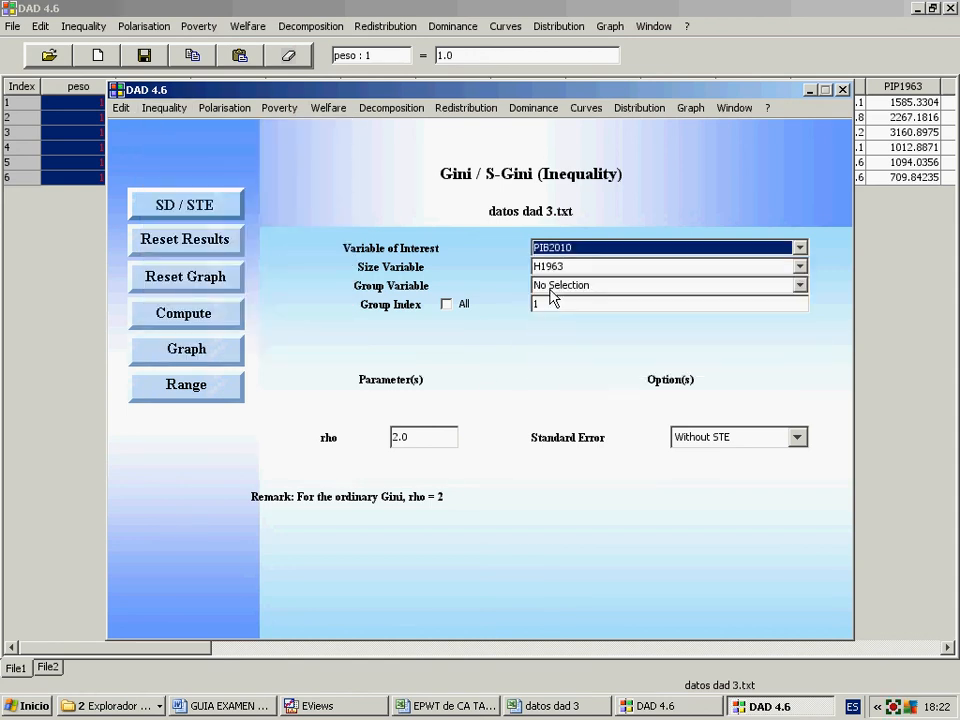
left_click(552, 268)
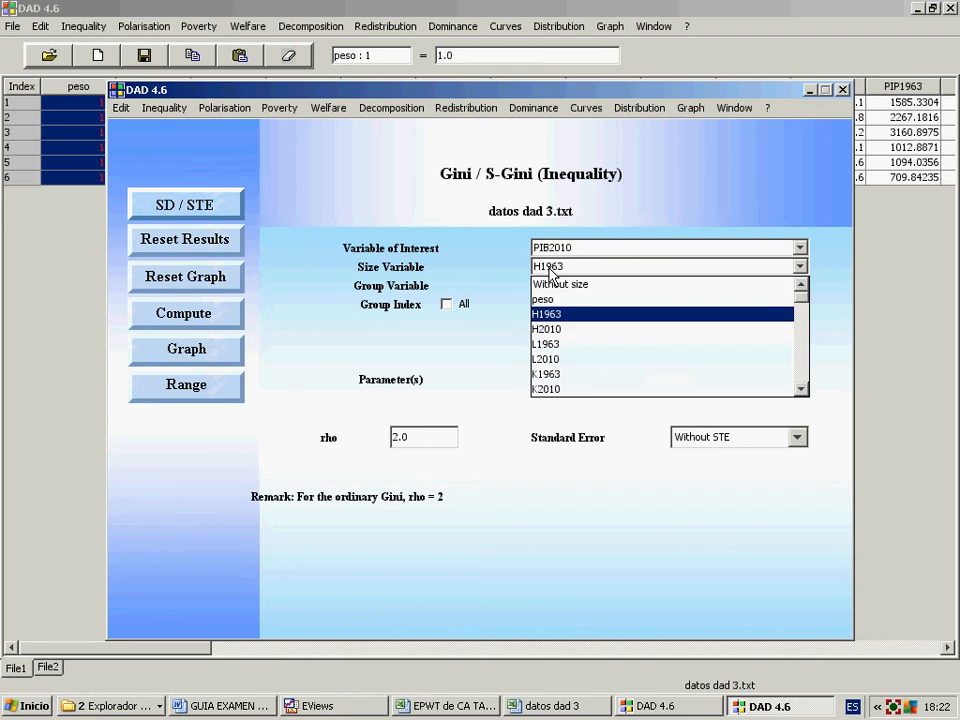
left_click(570, 333)
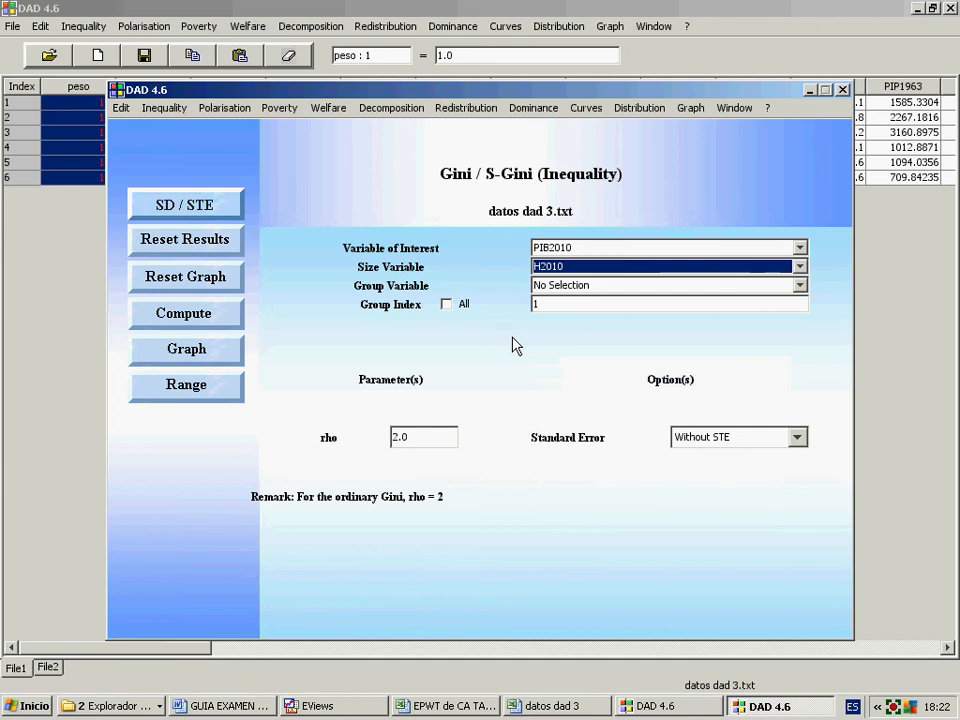
left_click(206, 330)
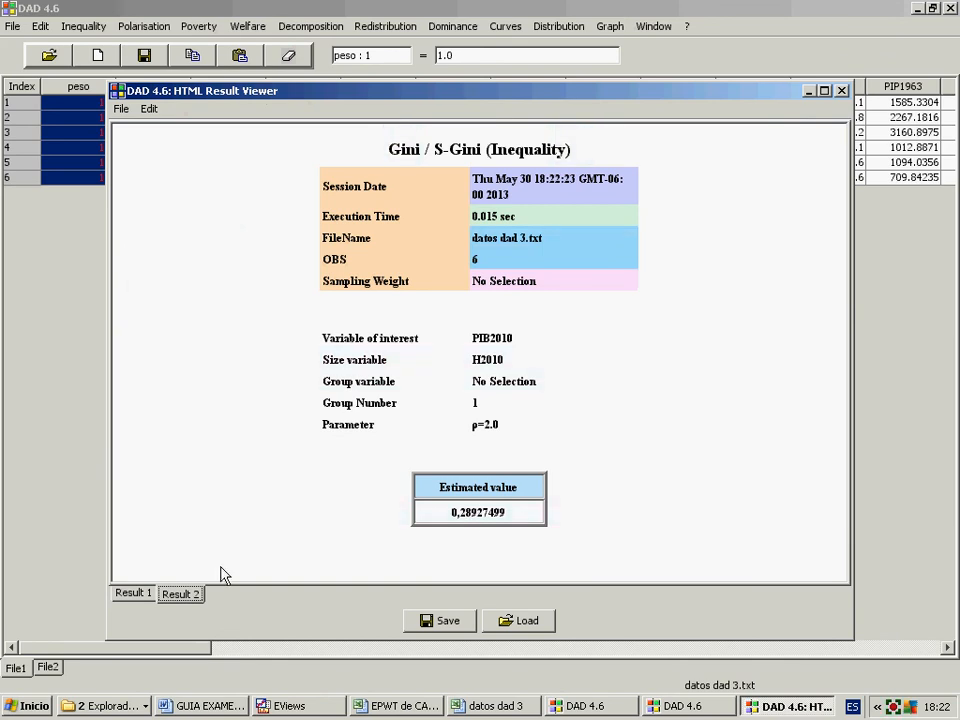
Compare the PIB1963 and PIB2010 Gini results and close the result viewer.
left_click(133, 594)
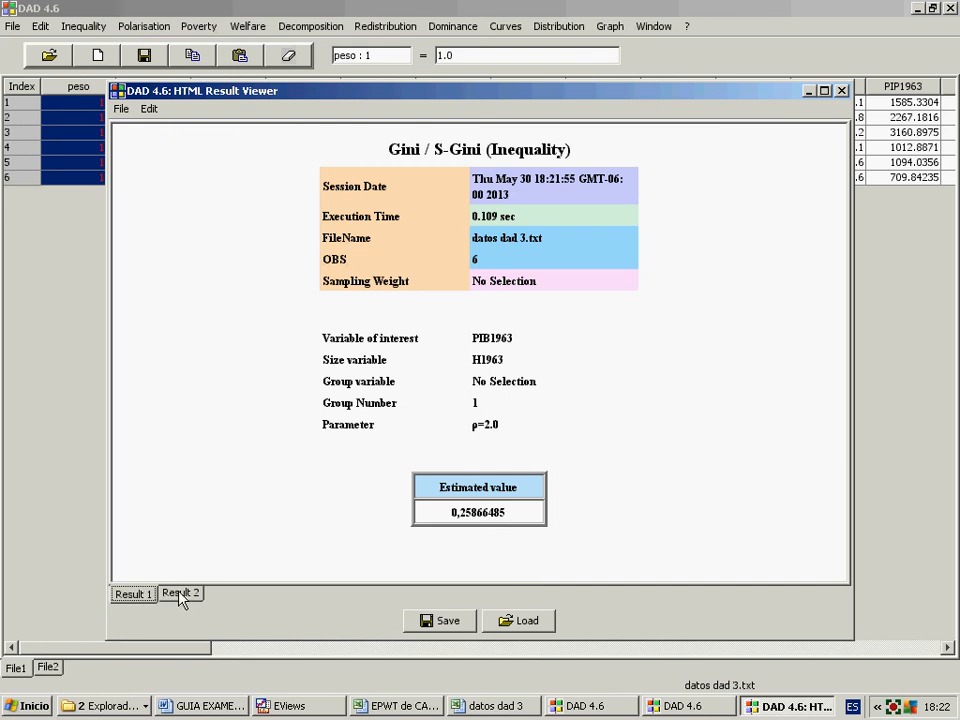
left_click(181, 595)
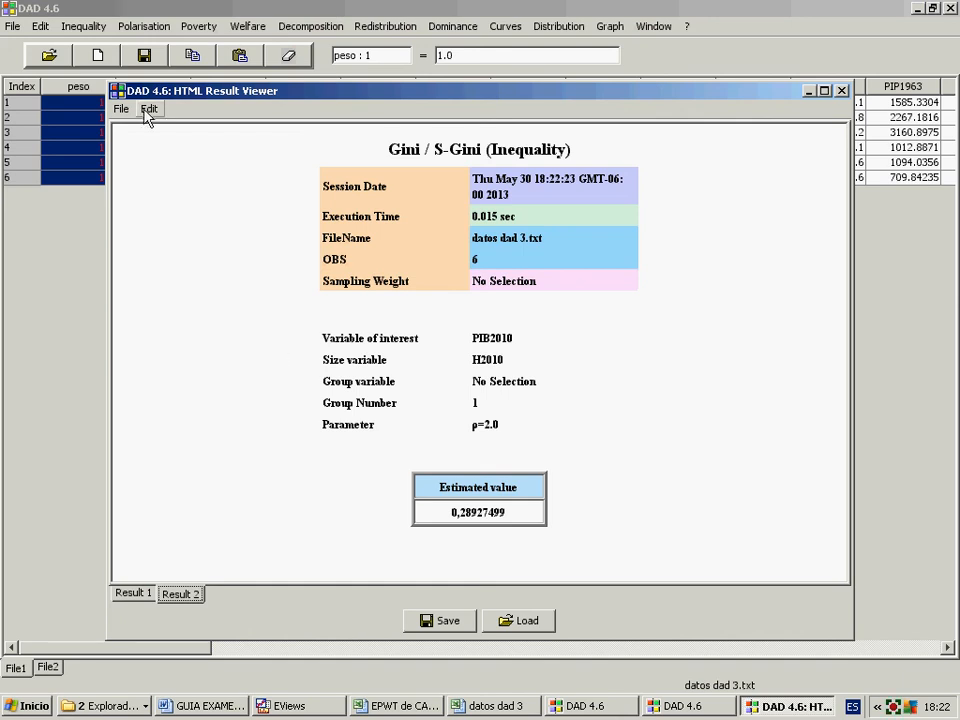
left_click(841, 90)
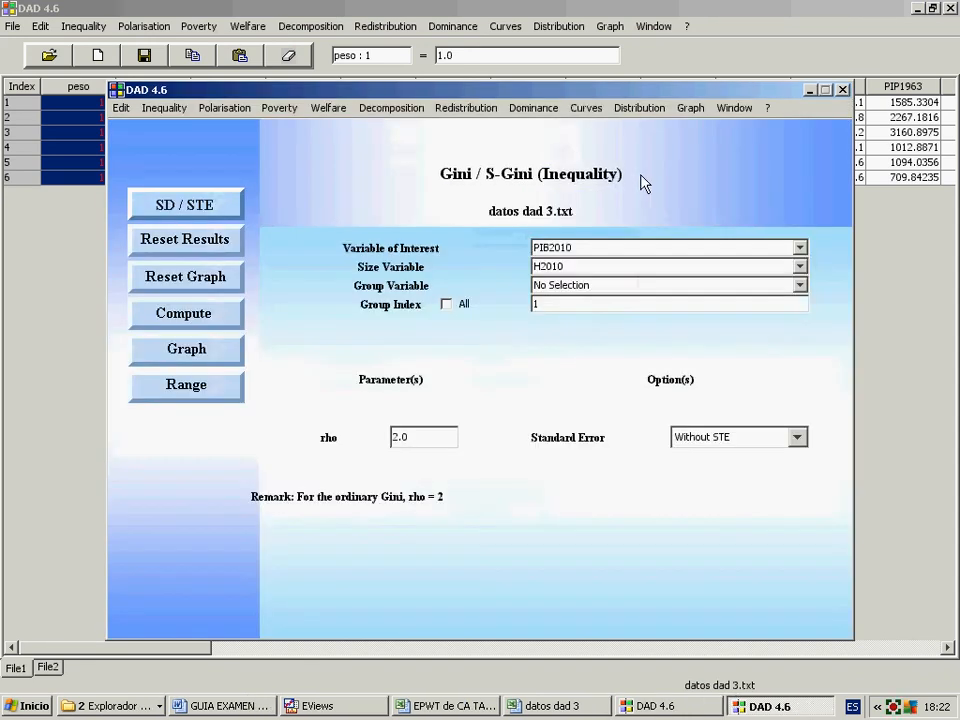
Compute the Gini index with K1963 as the variable of interest and L1963 as the size variable, closing the result.
left_click(549, 248)
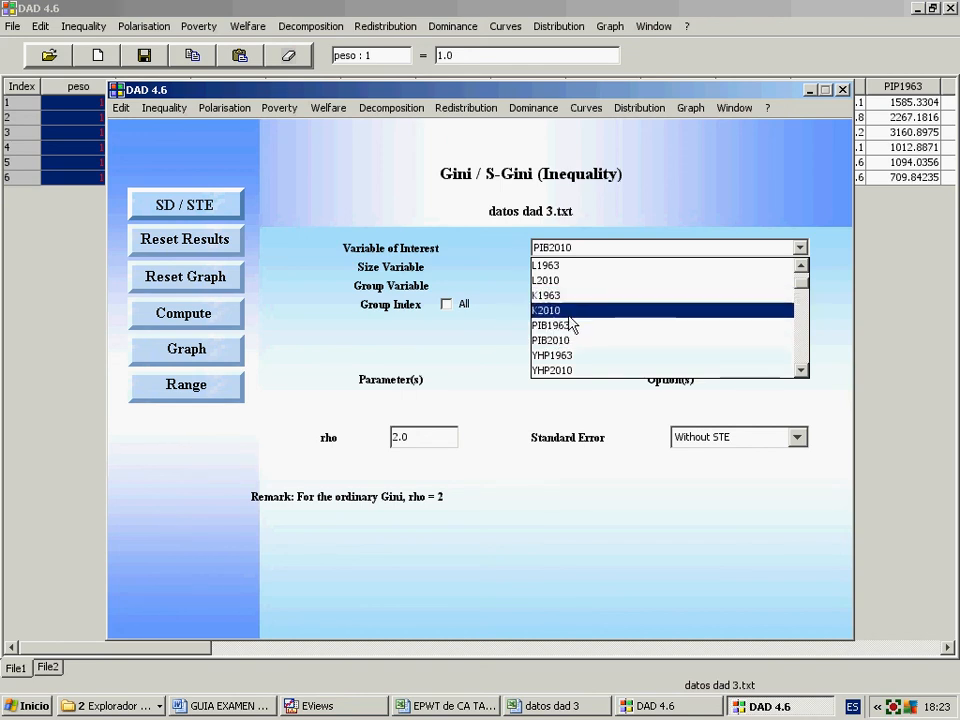
left_click(566, 297)
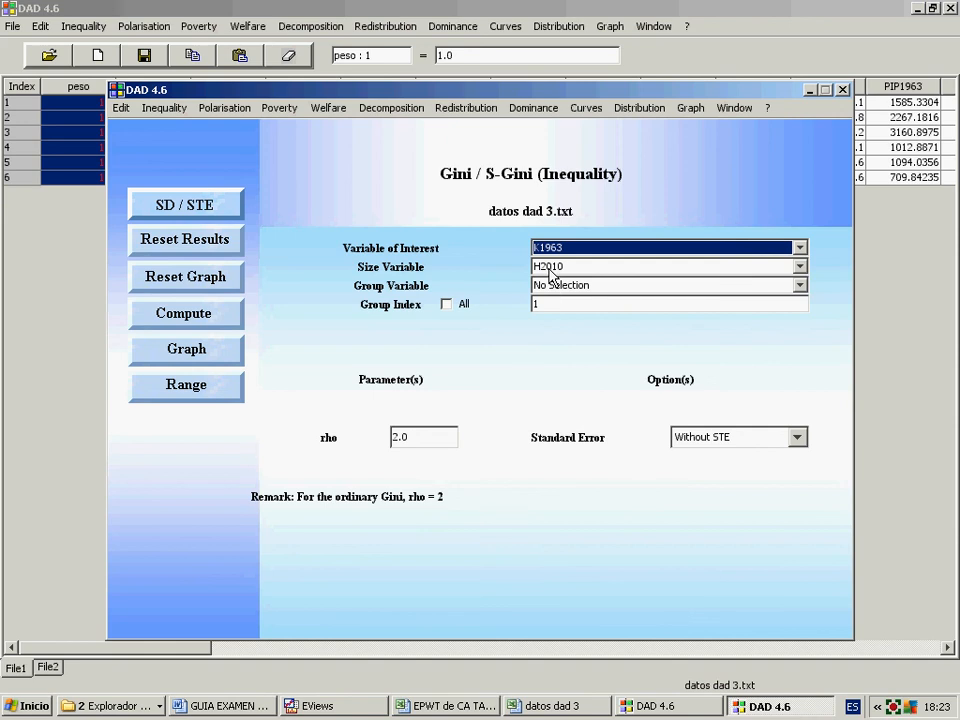
left_click(548, 264)
left_click(547, 344)
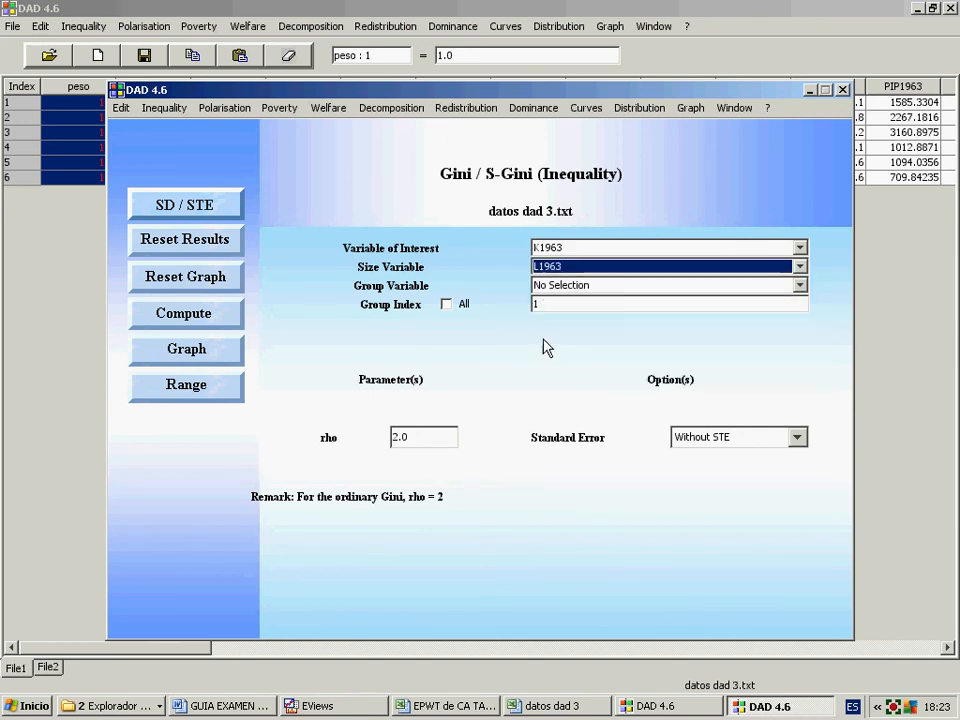
left_click(203, 324)
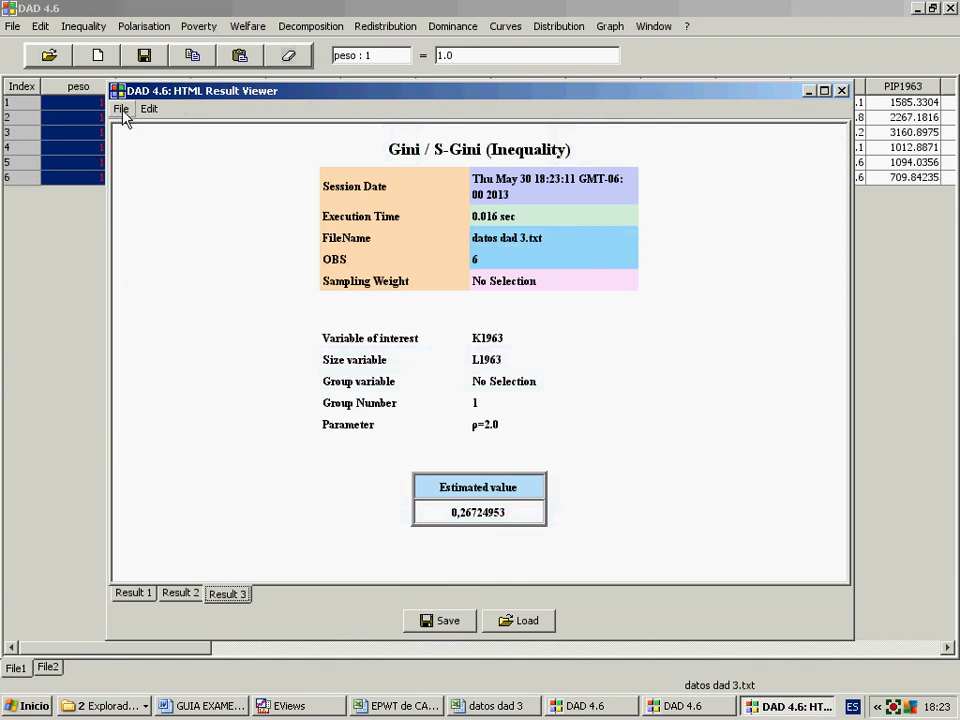
left_click(841, 90)
Compute the Gini index with K2010 as the variable of interest and L2010 as the size variable.
left_click(566, 248)
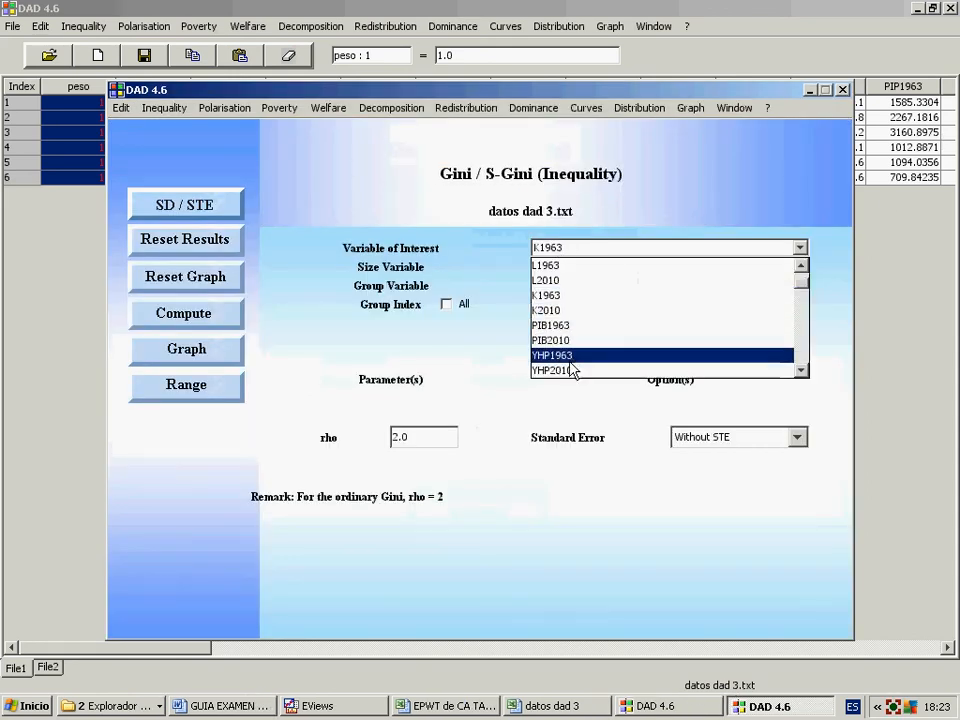
left_click(570, 310)
left_click(568, 267)
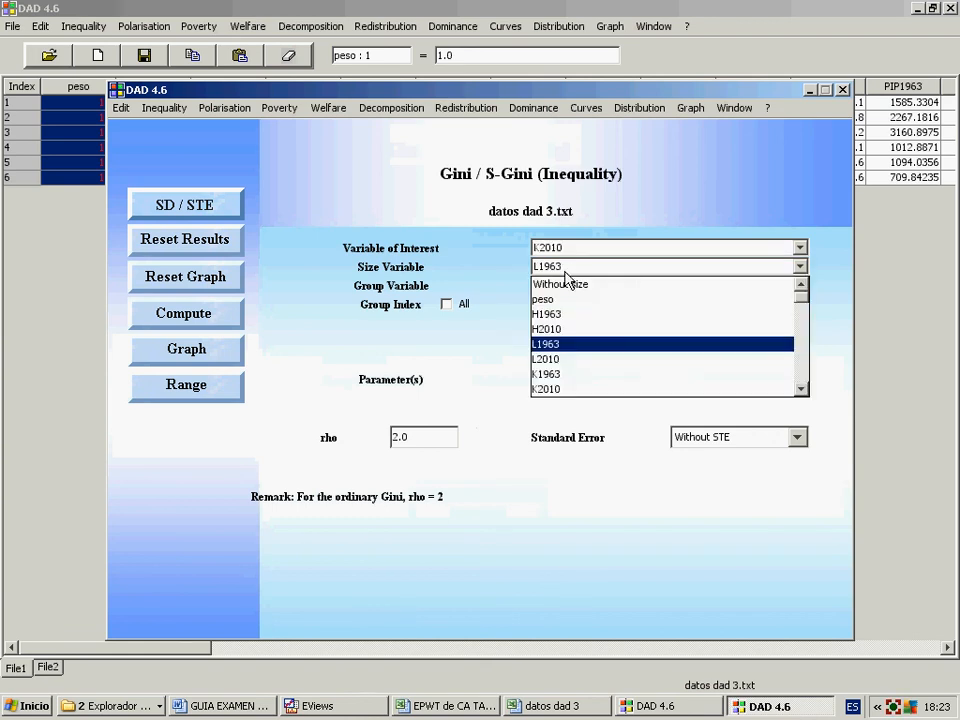
left_click(571, 360)
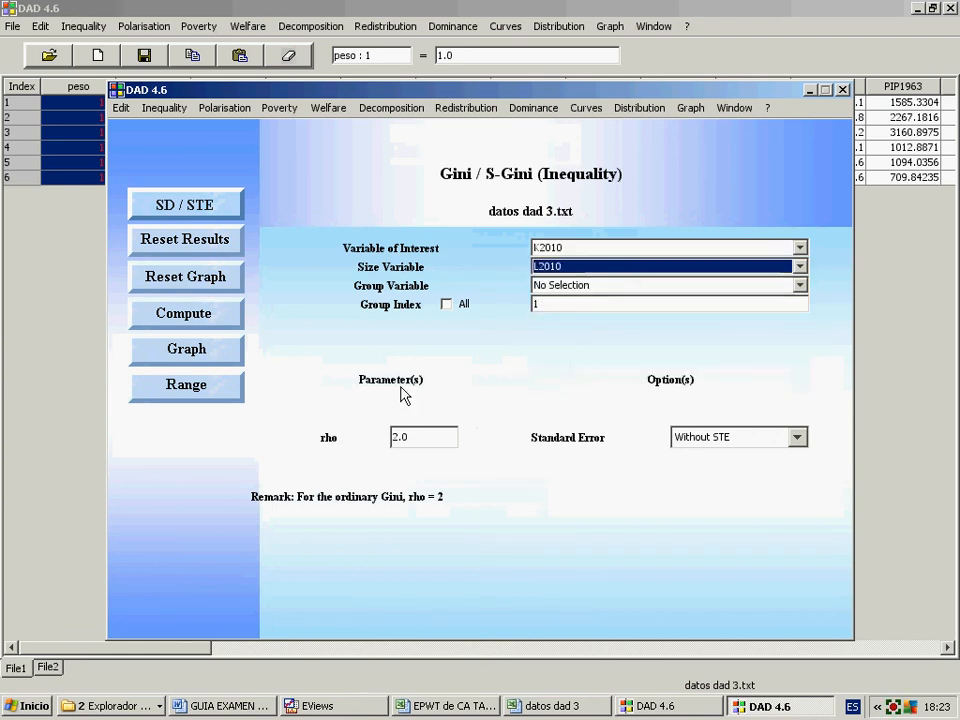
left_click(184, 313)
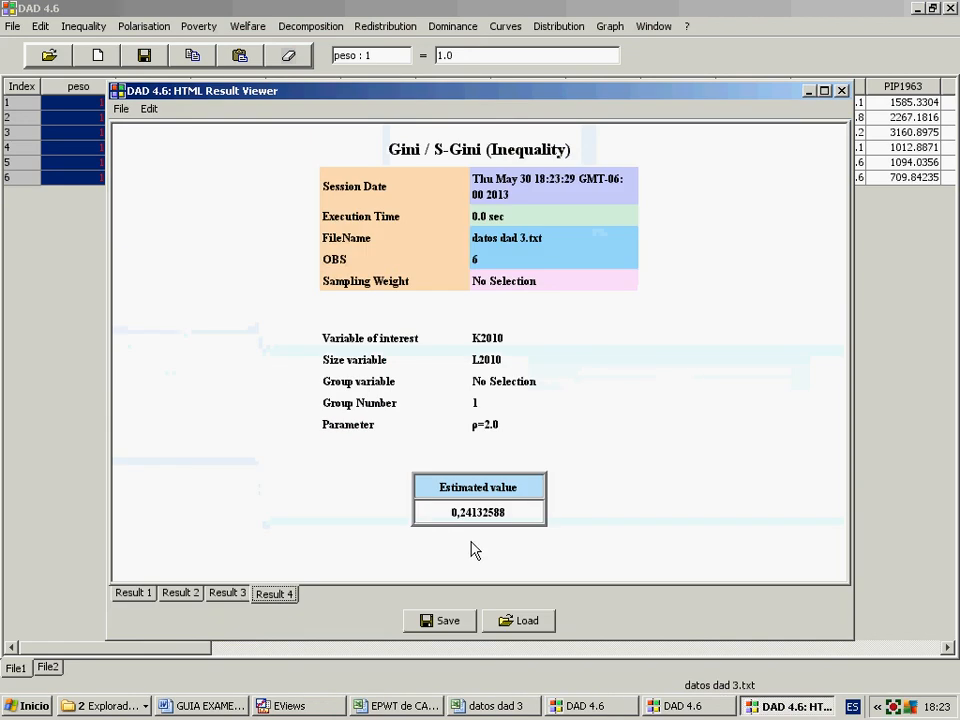
Compare the K1963 and K2010 Gini results, closing the result viewer and the Gini calculation.
left_click(228, 594)
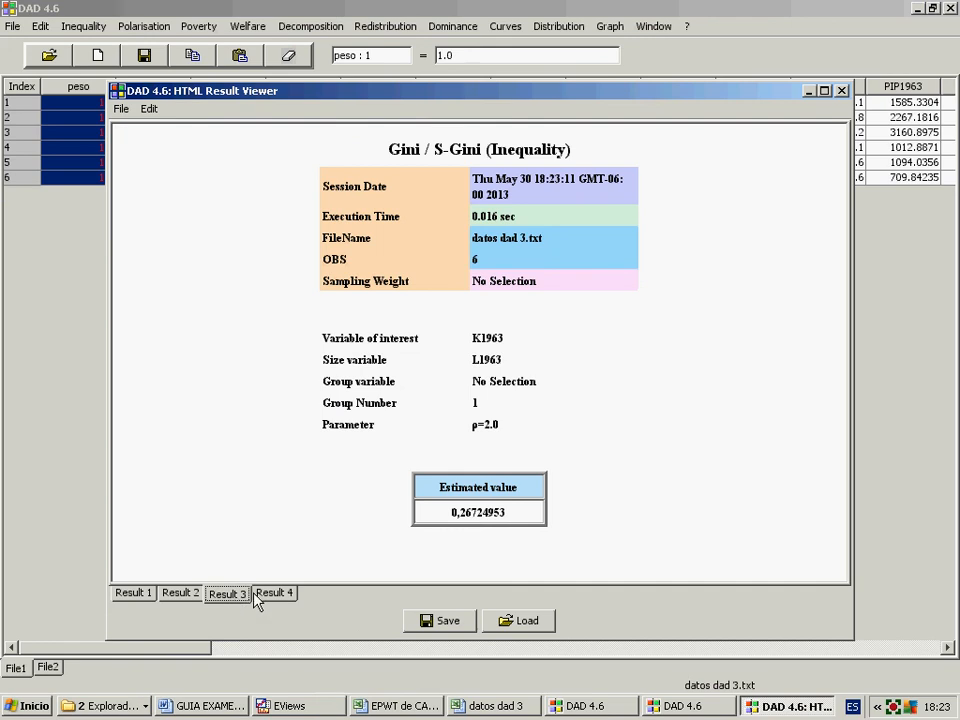
left_click(268, 594)
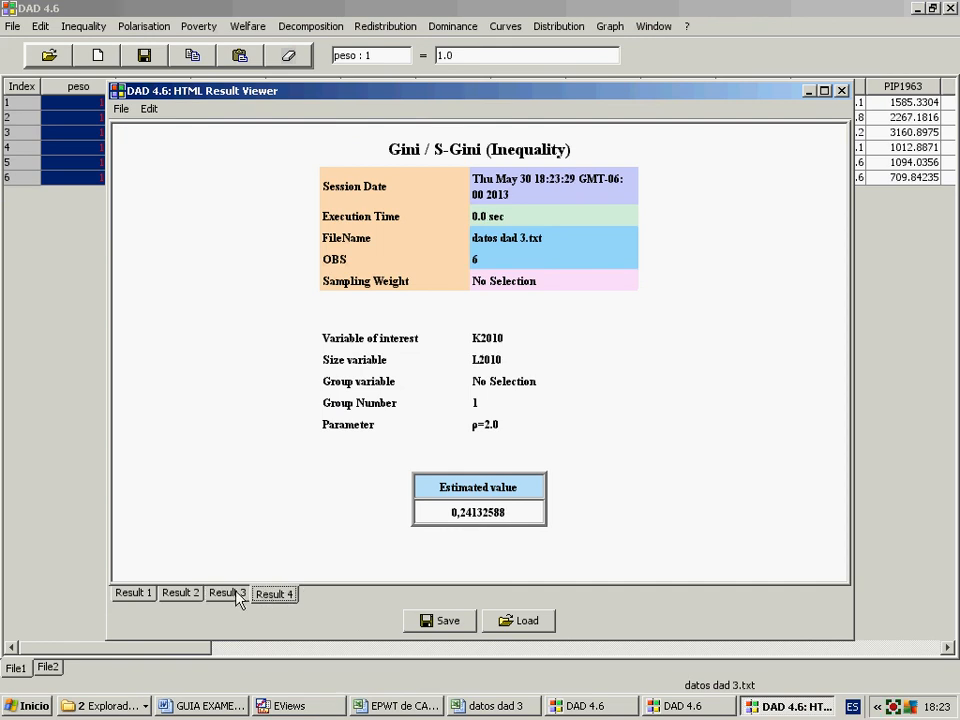
left_click(240, 597)
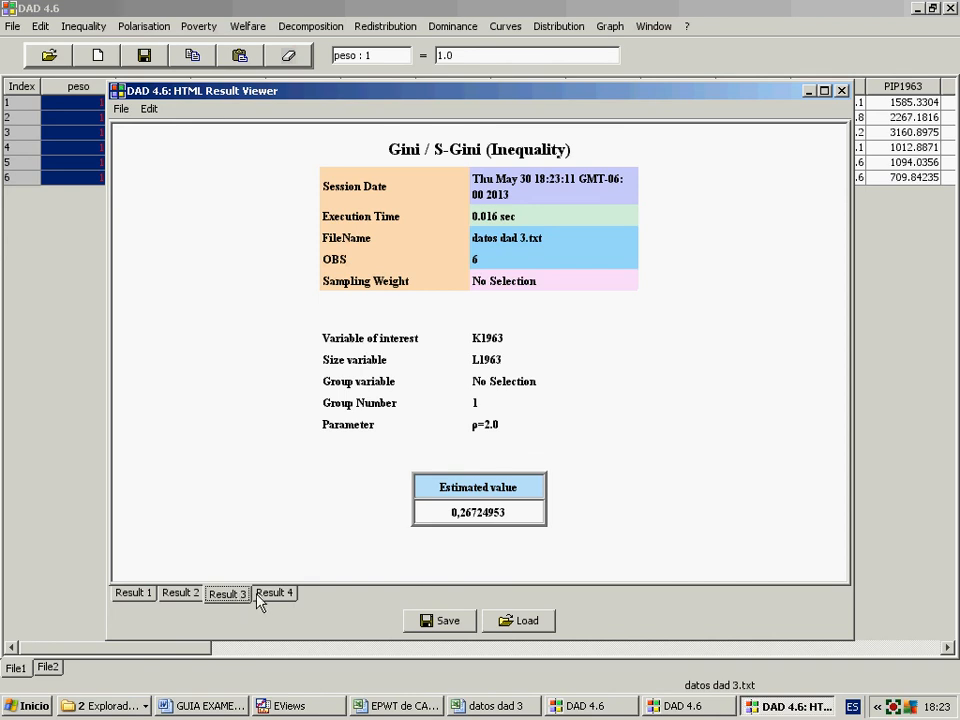
left_click(268, 596)
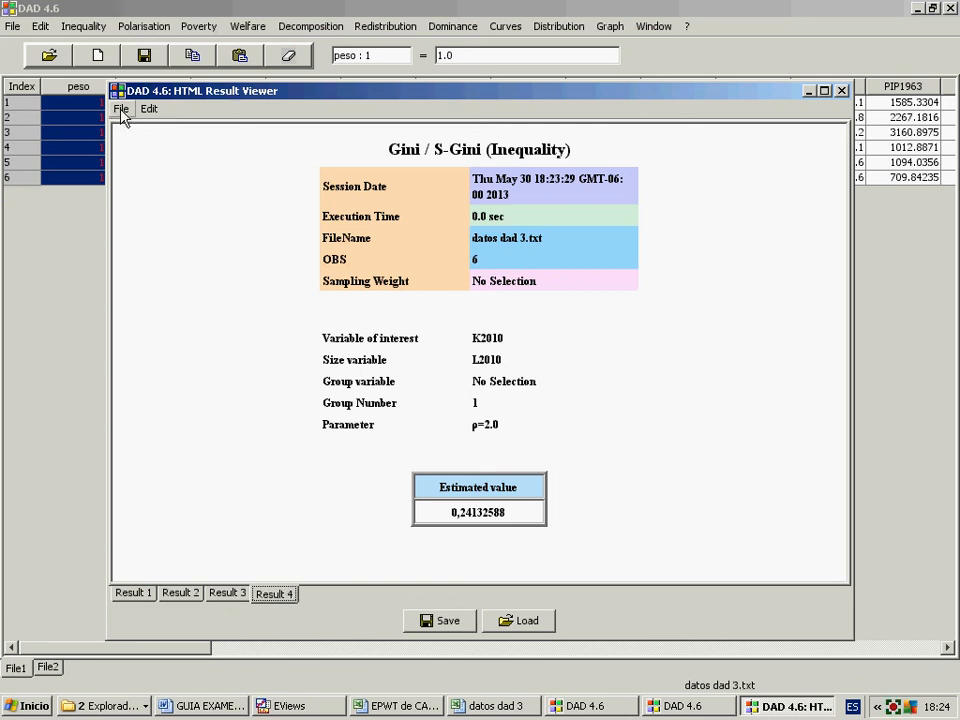
left_click(841, 92)
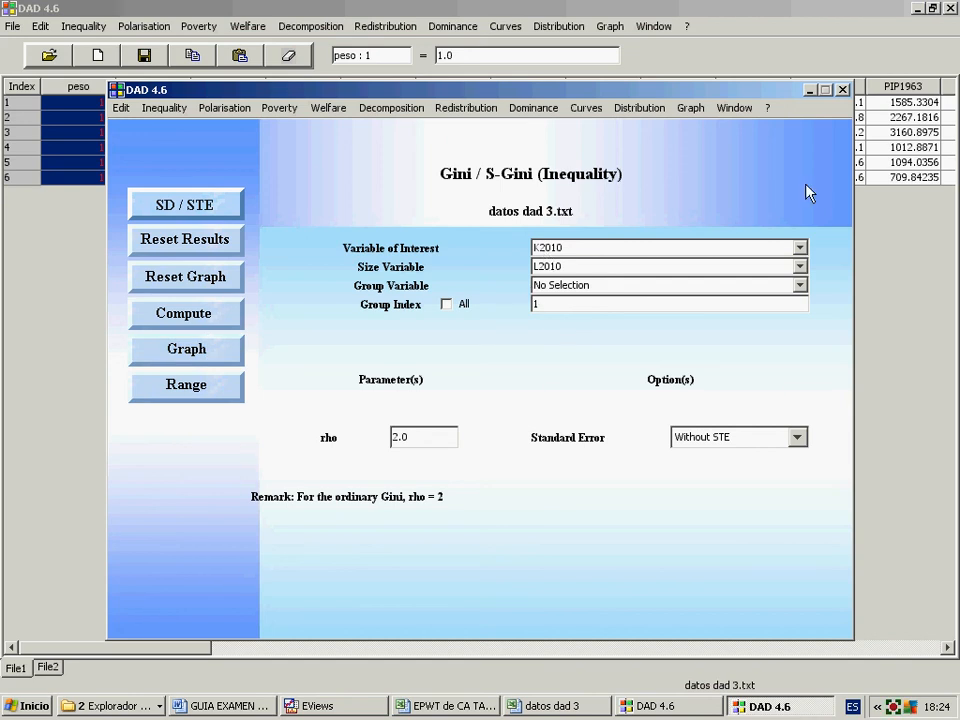
left_click(842, 90)
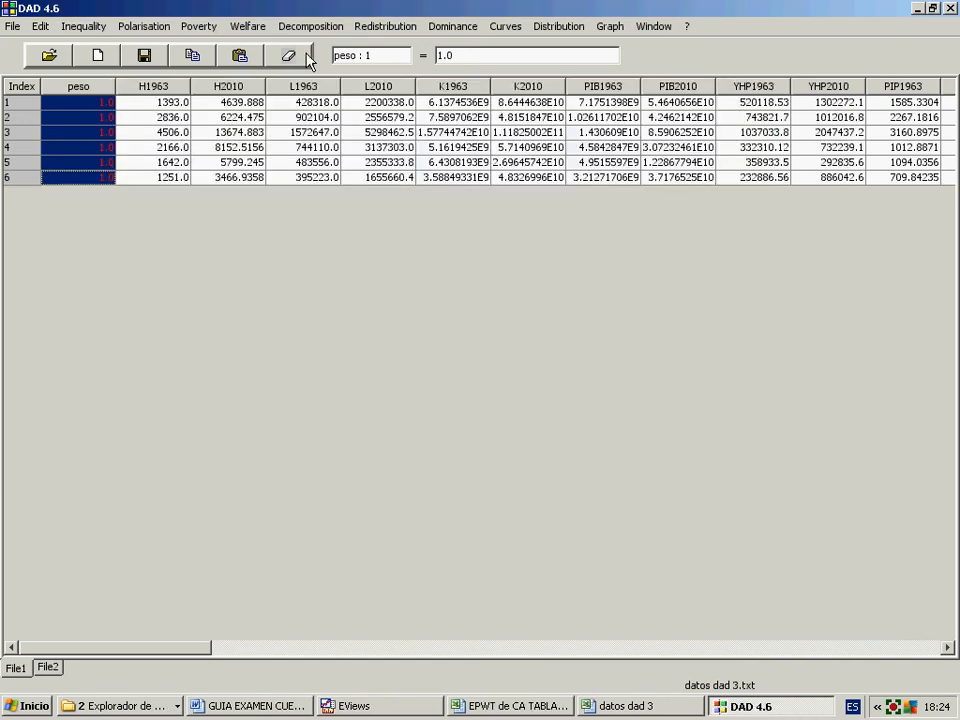
Start the Foster-Wolfson polarisation index for two distributions, using datos dad 3.txt for both.
left_click(83, 26)
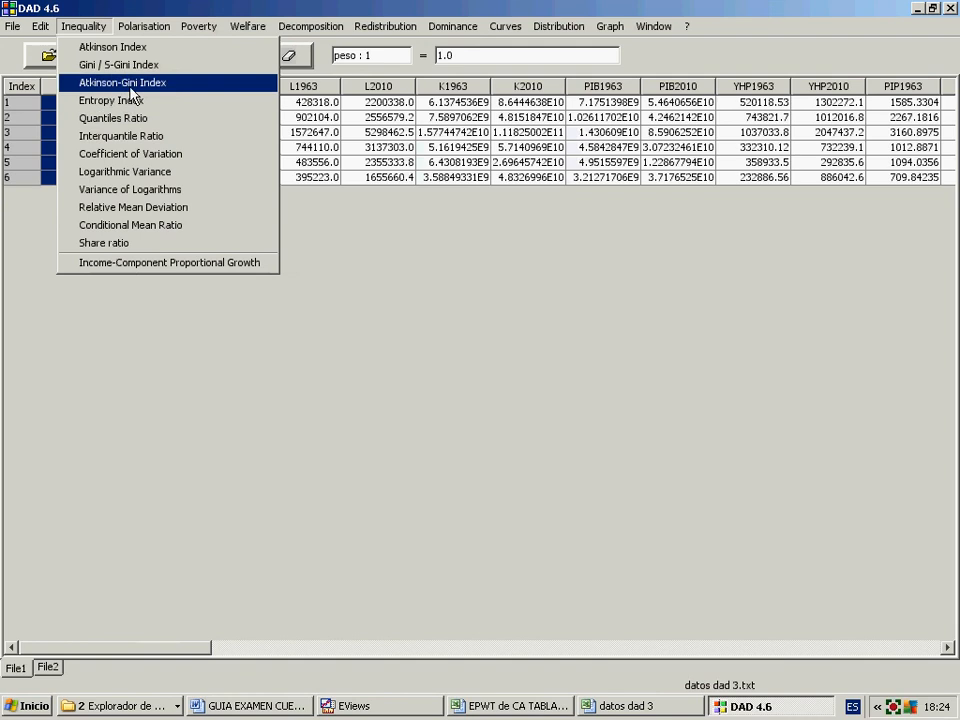
mouse_move(143, 26)
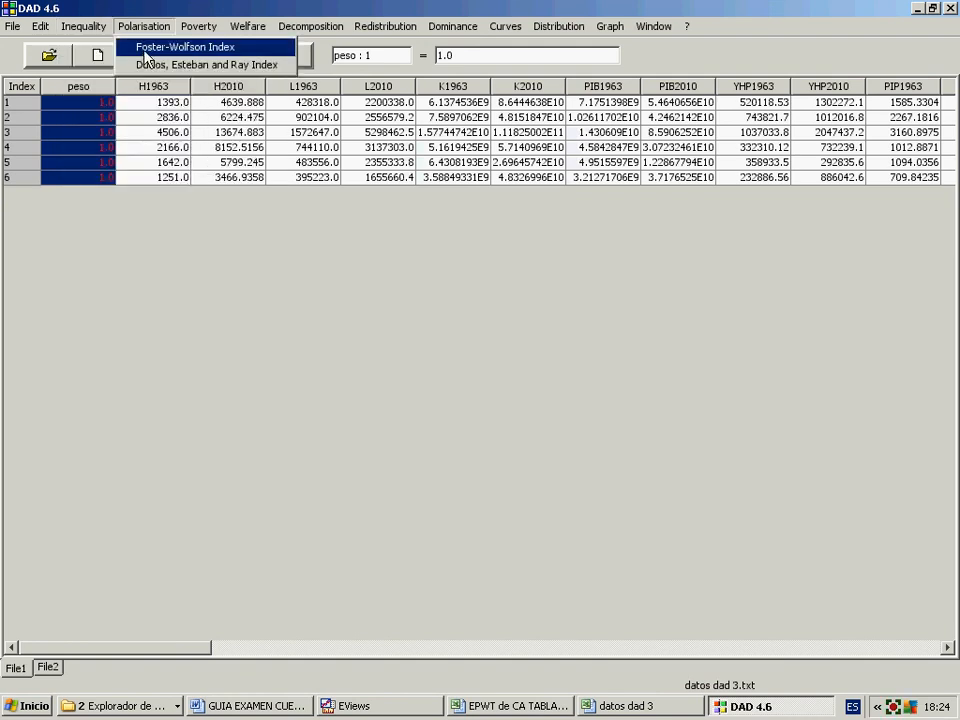
left_click(144, 50)
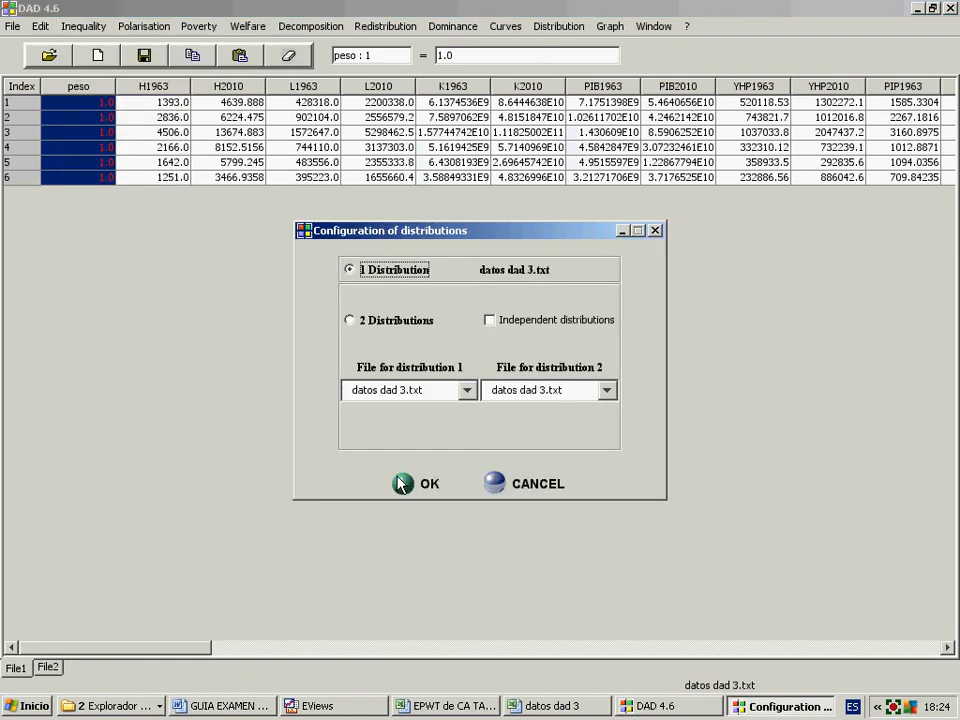
left_click(386, 321)
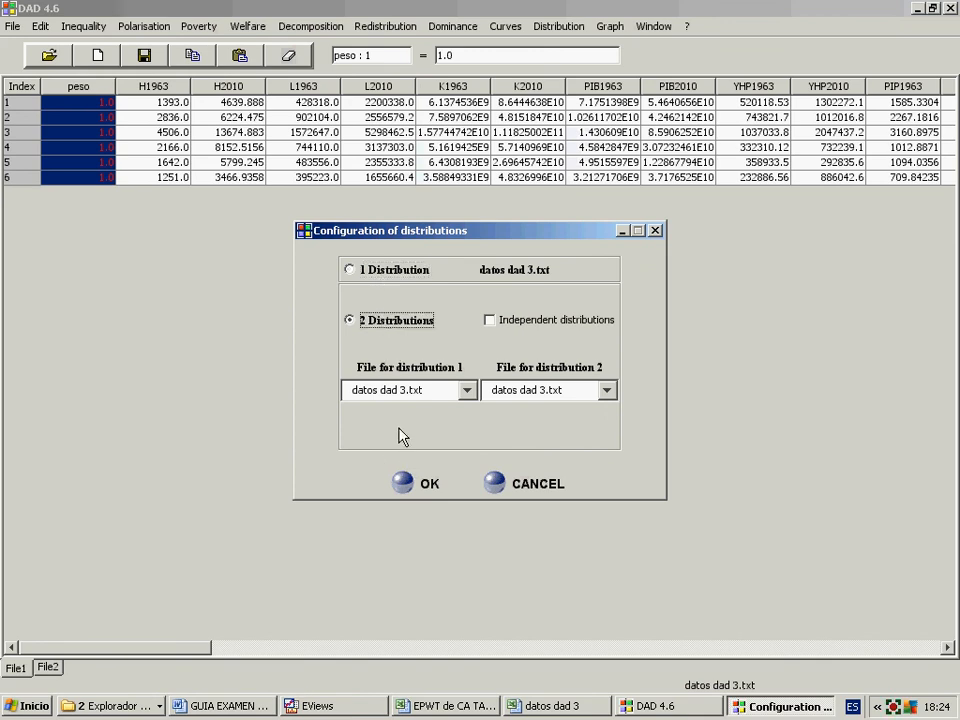
left_click(405, 487)
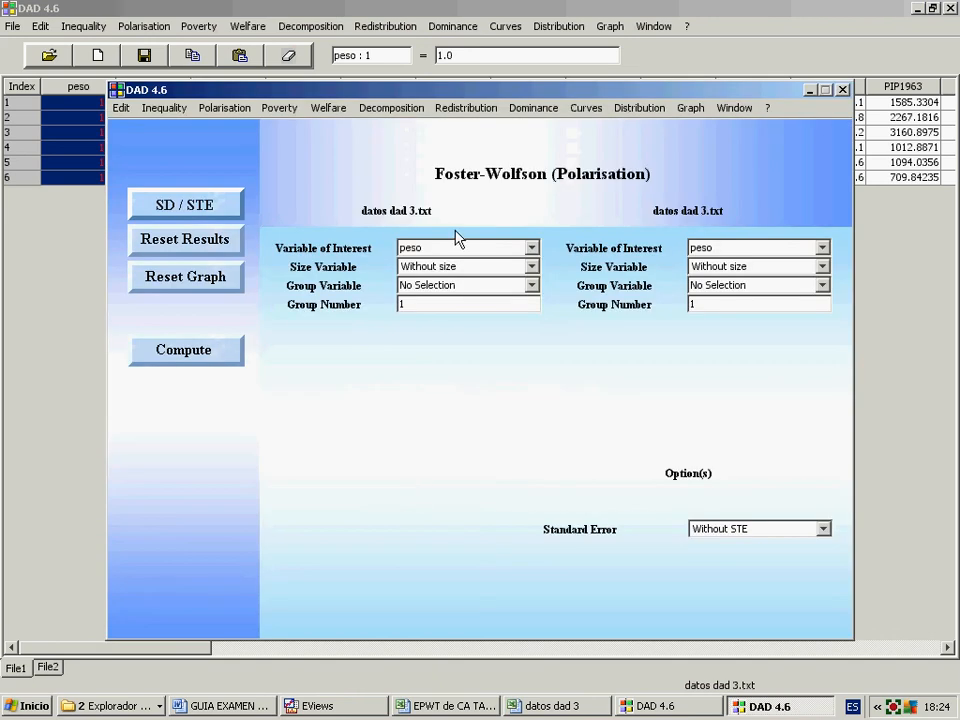
Set PIB1963 as the first distribution's variable of interest and H1963 as its size variable.
left_click(512, 252)
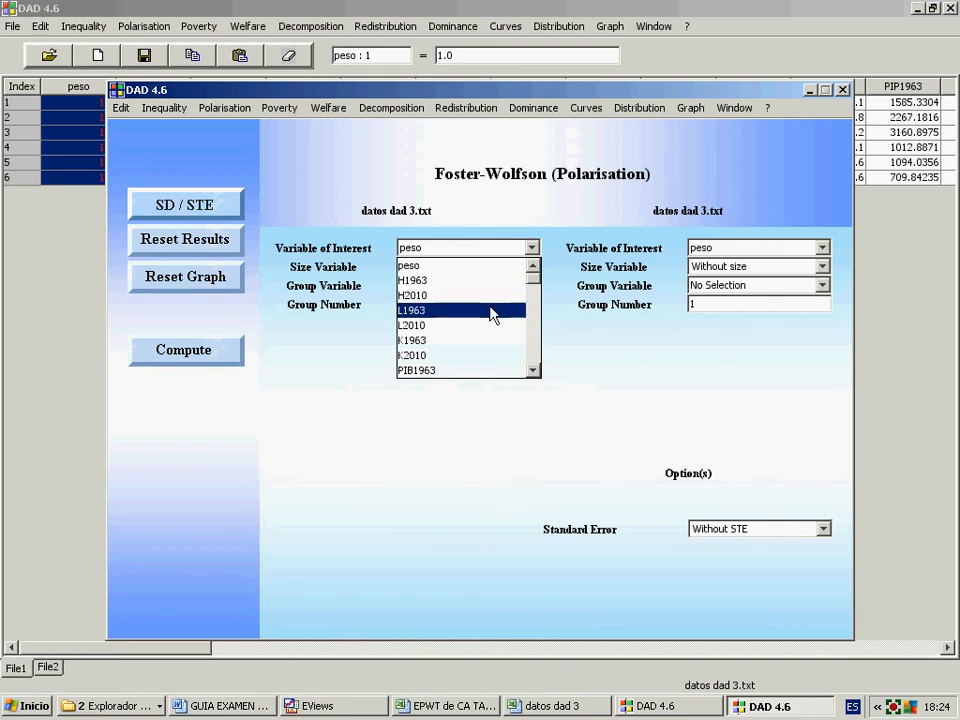
left_click(471, 370)
left_click(440, 266)
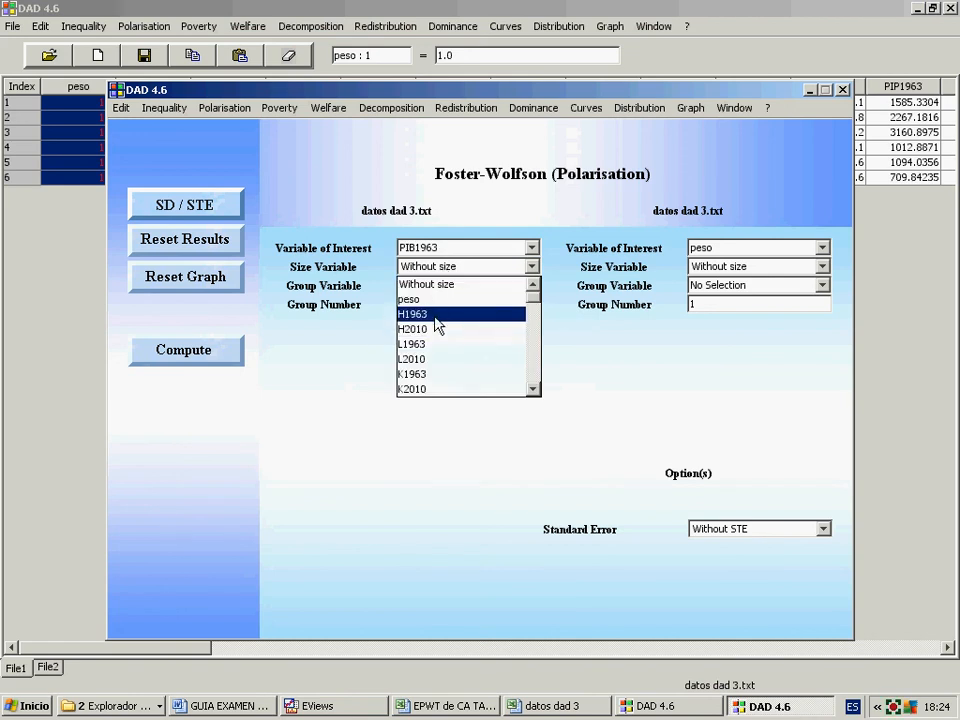
left_click(437, 314)
Set the second distribution's variable of interest to PIB2010 and size variable to H2010, and compute the Foster-Wolfson index.
left_click(720, 250)
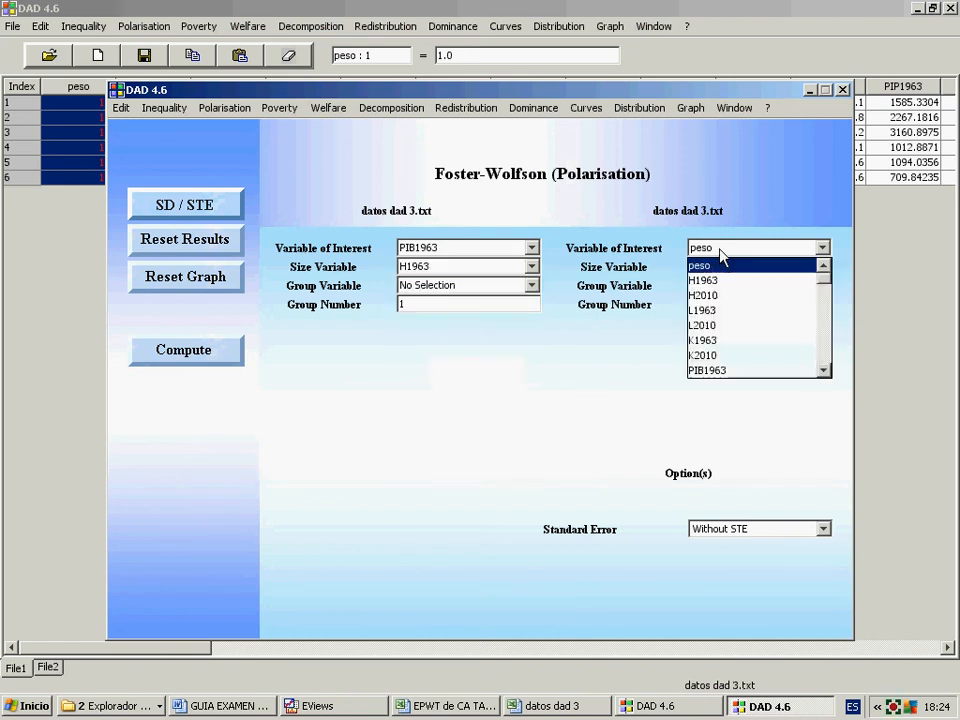
scroll(722, 370, "down", 1)
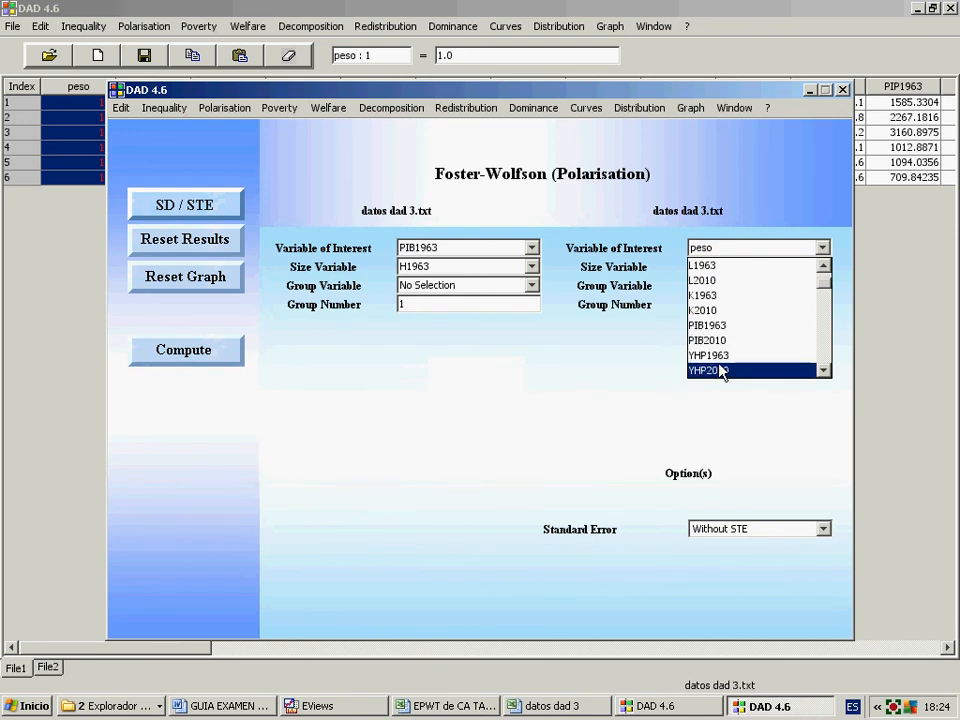
left_click(718, 341)
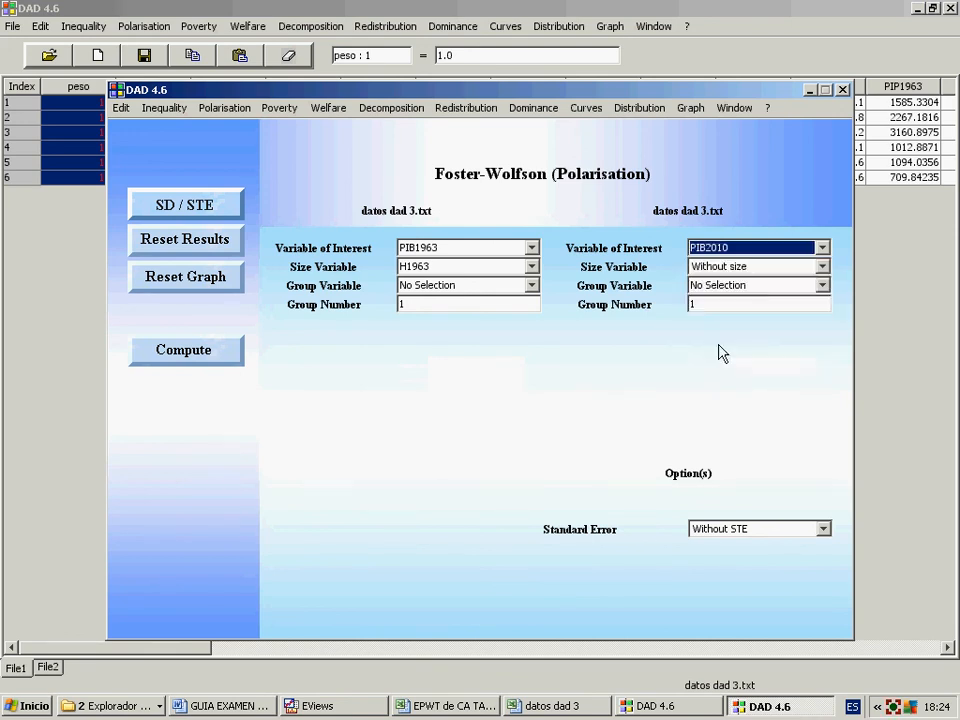
left_click(709, 268)
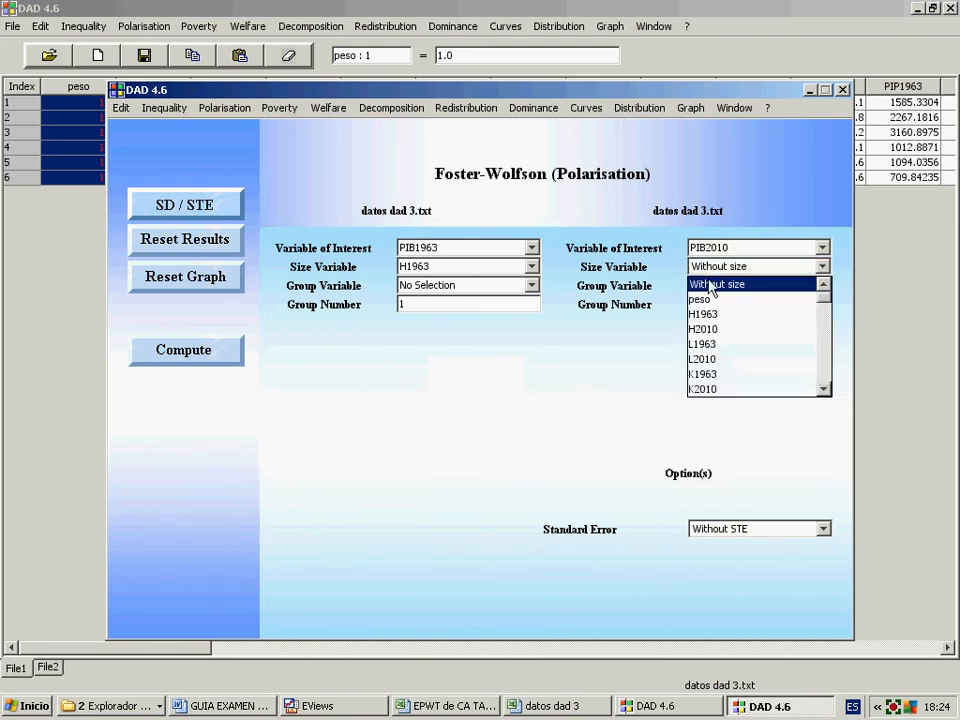
left_click(711, 330)
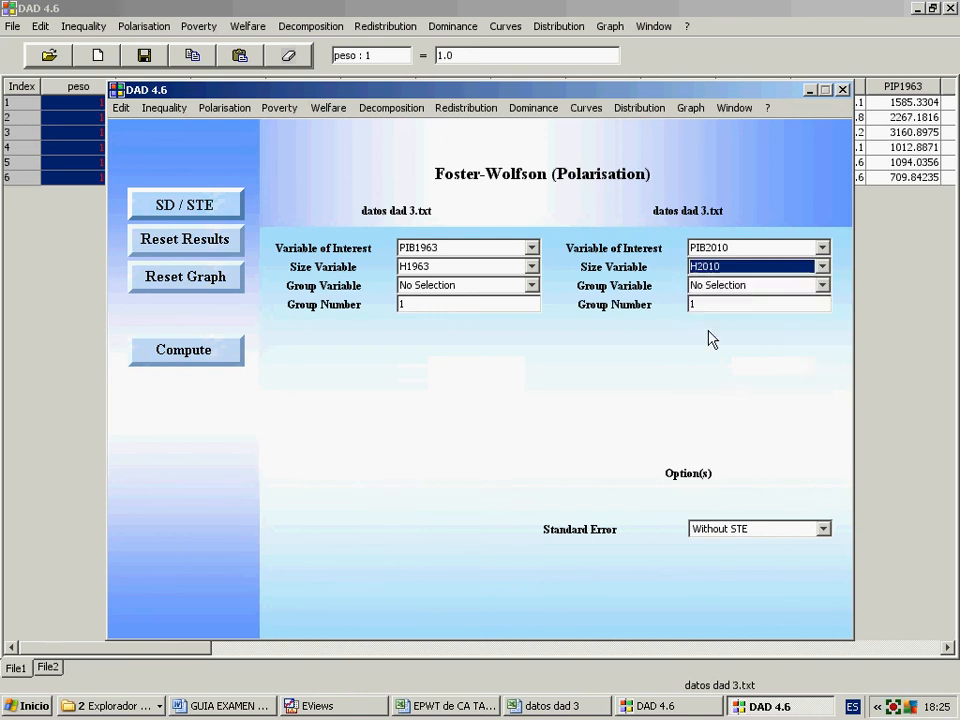
left_click(217, 356)
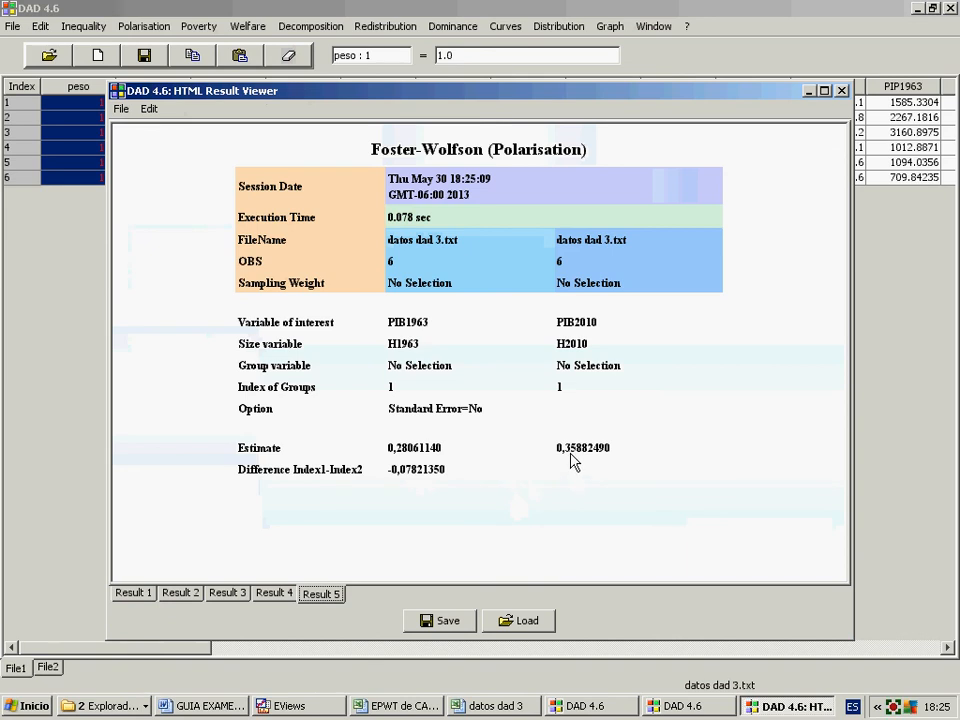
Compare the Foster-Wolfson estimates for PIB1963 and PIB2010, closing the result viewer and the polarisation calculation.
left_click(389, 448)
left_click_drag(393, 448, 619, 461)
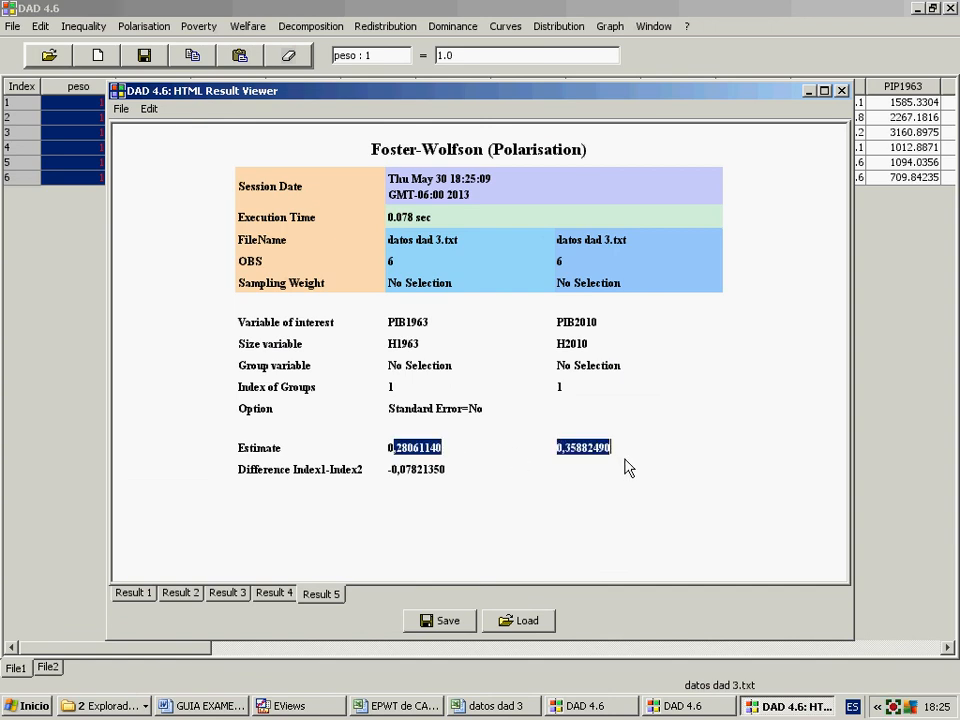
left_click_drag(383, 447, 647, 452)
left_click(841, 91)
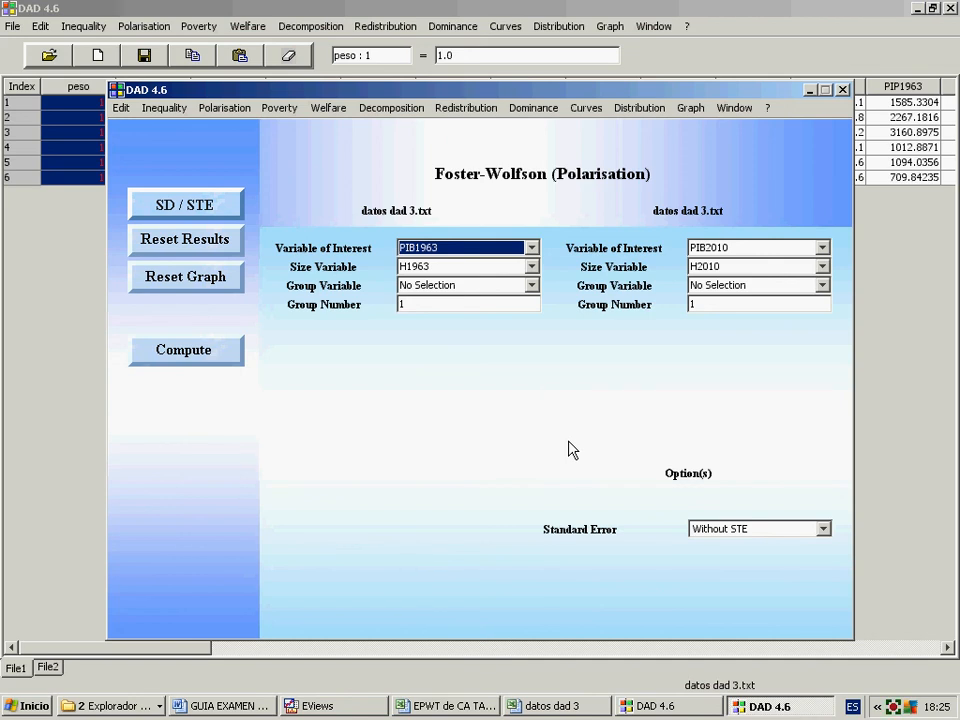
left_click(842, 90)
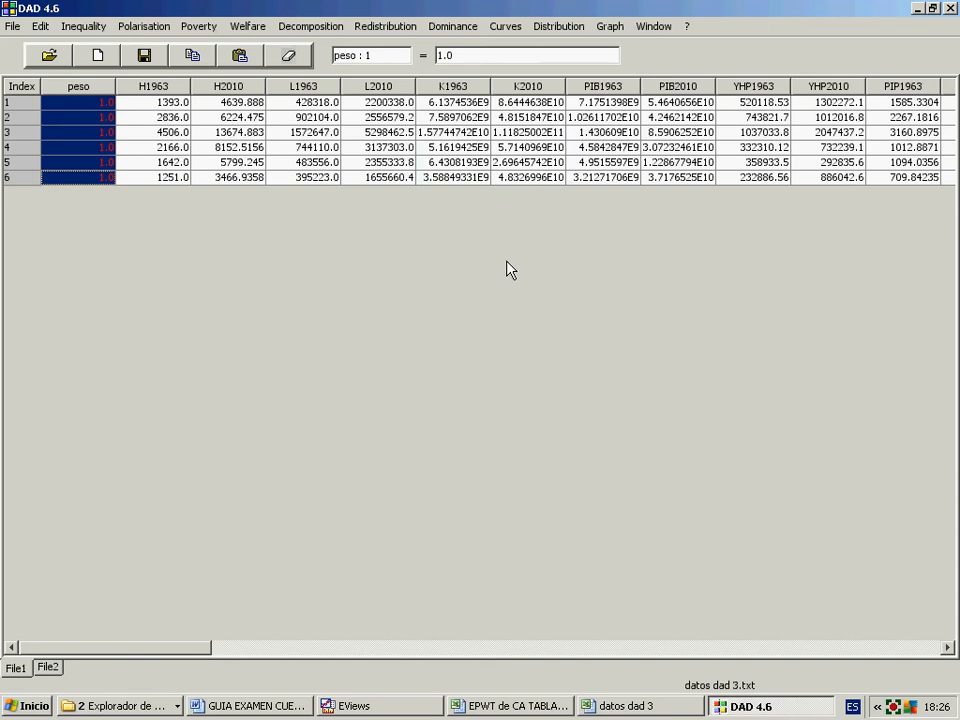
Start a one-distribution Lorenz curve on datos dad 3.txt with PIB1963 as variable of interest and H1963 as size variable.
left_click(505, 26)
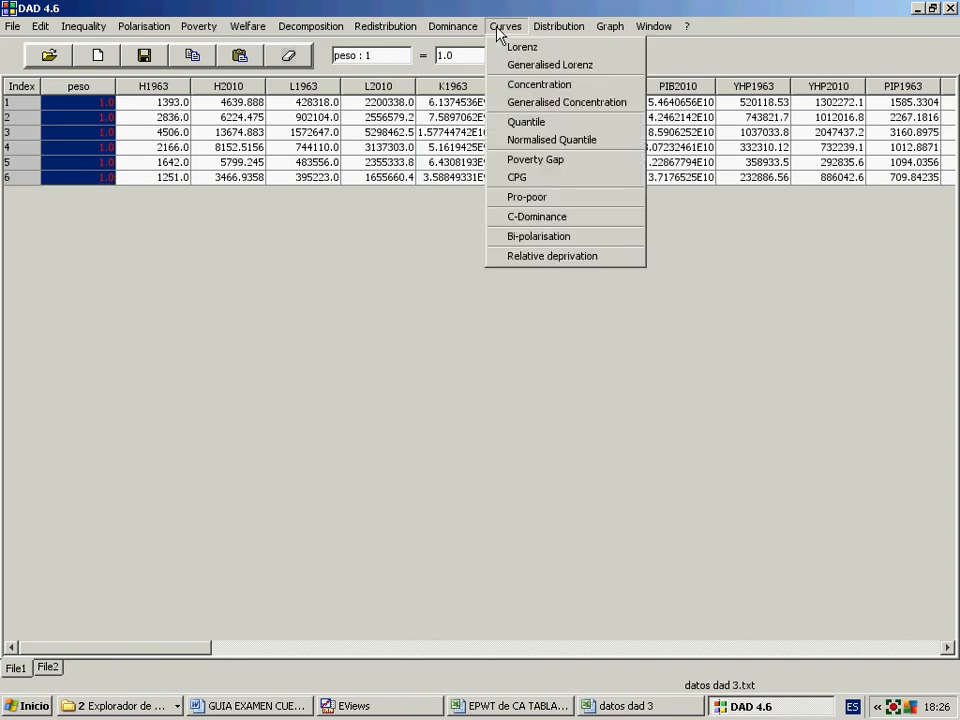
left_click(510, 46)
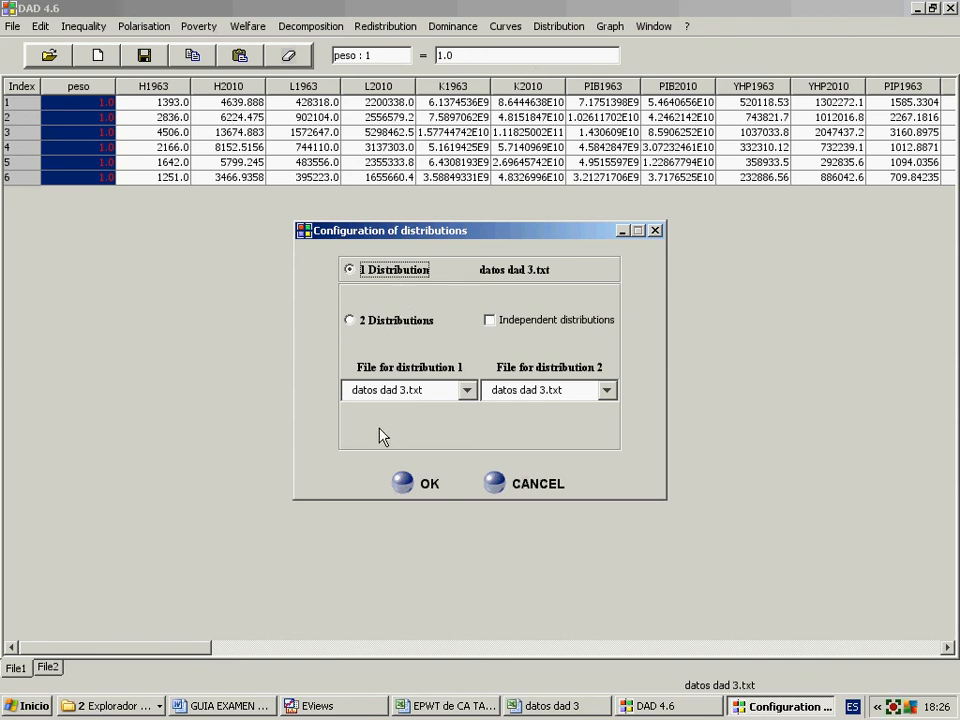
left_click(405, 489)
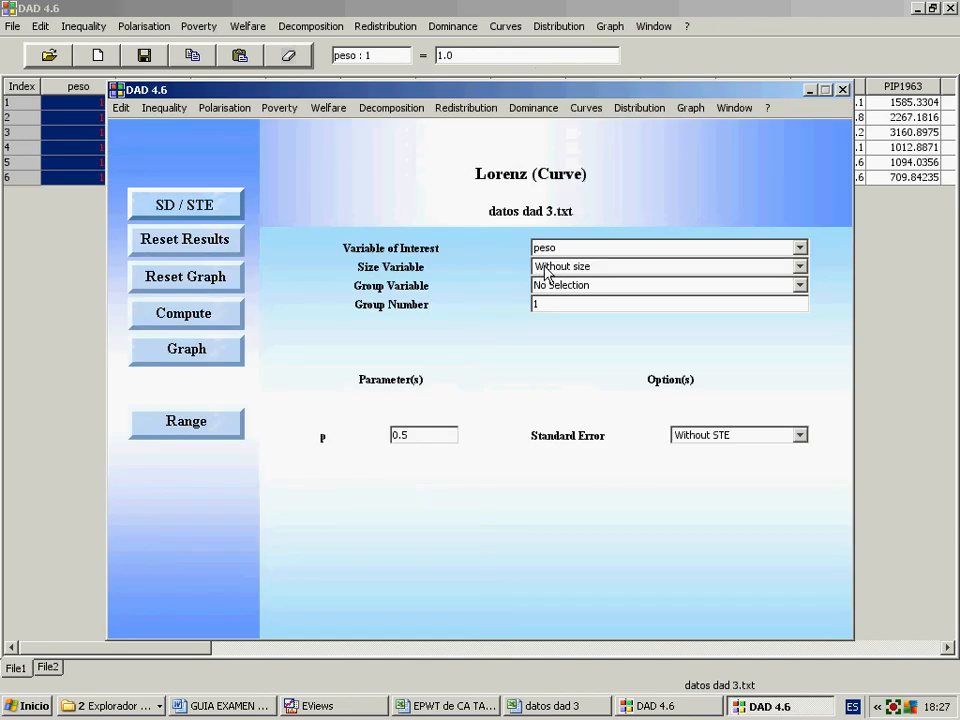
left_click(567, 250)
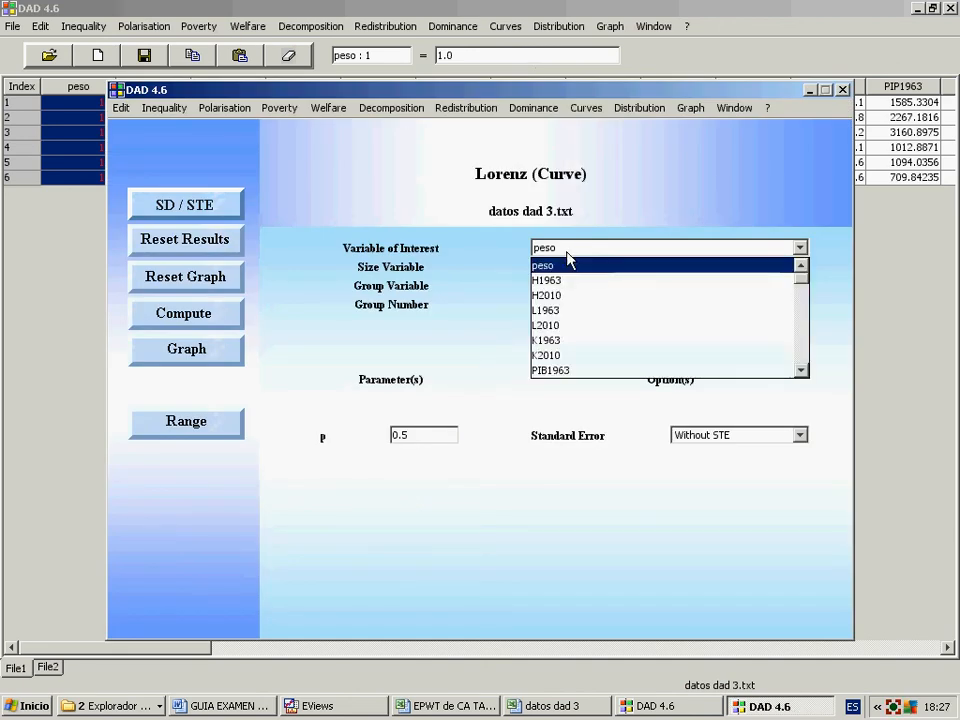
left_click(567, 372)
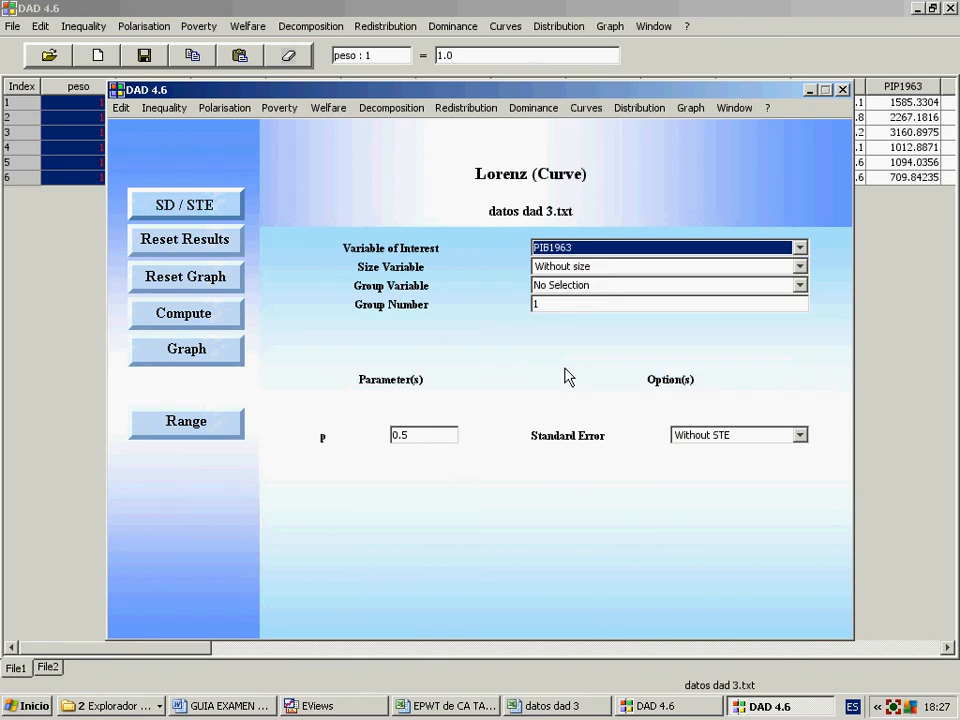
left_click(558, 268)
left_click(556, 314)
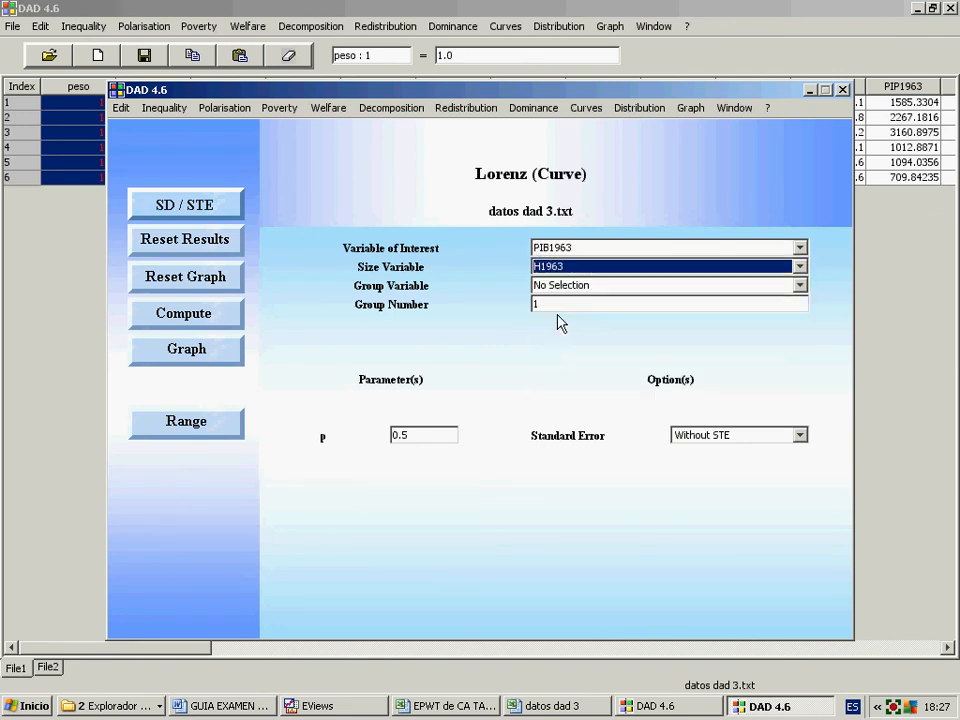
Graph the PIB1963 Lorenz curve as Curve#1 and add the 45° line to the chart.
left_click(213, 355)
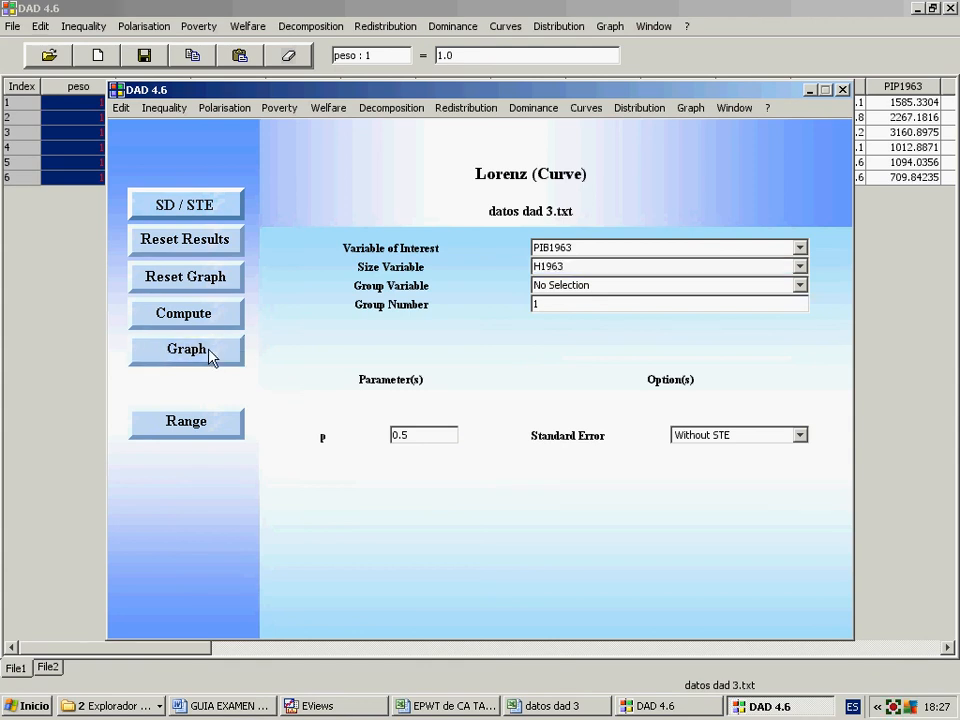
left_click(348, 145)
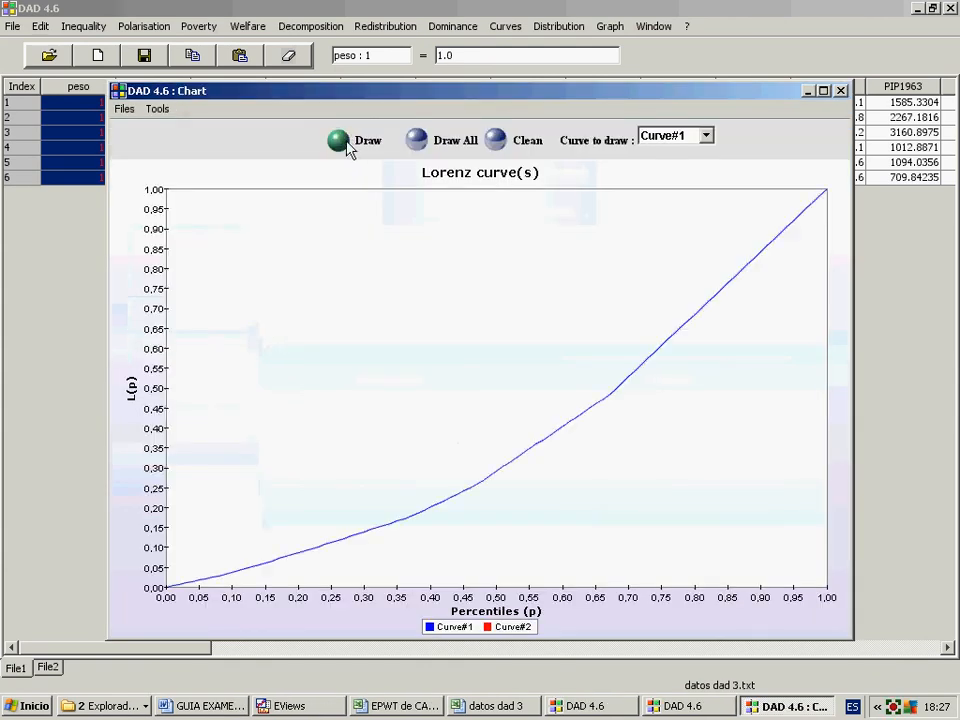
left_click(157, 108)
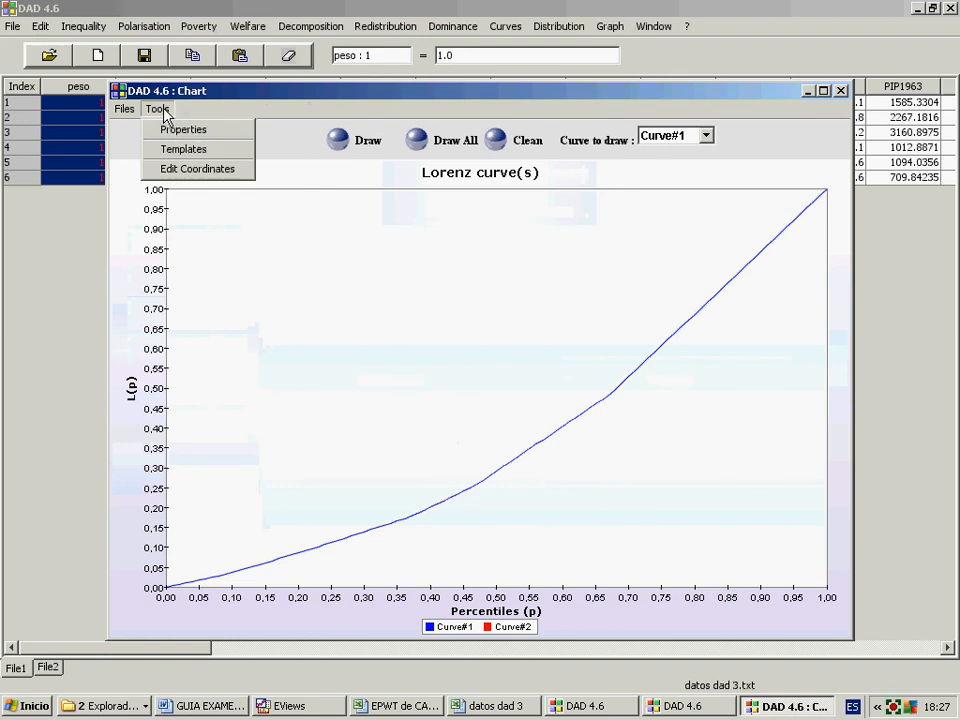
left_click(170, 129)
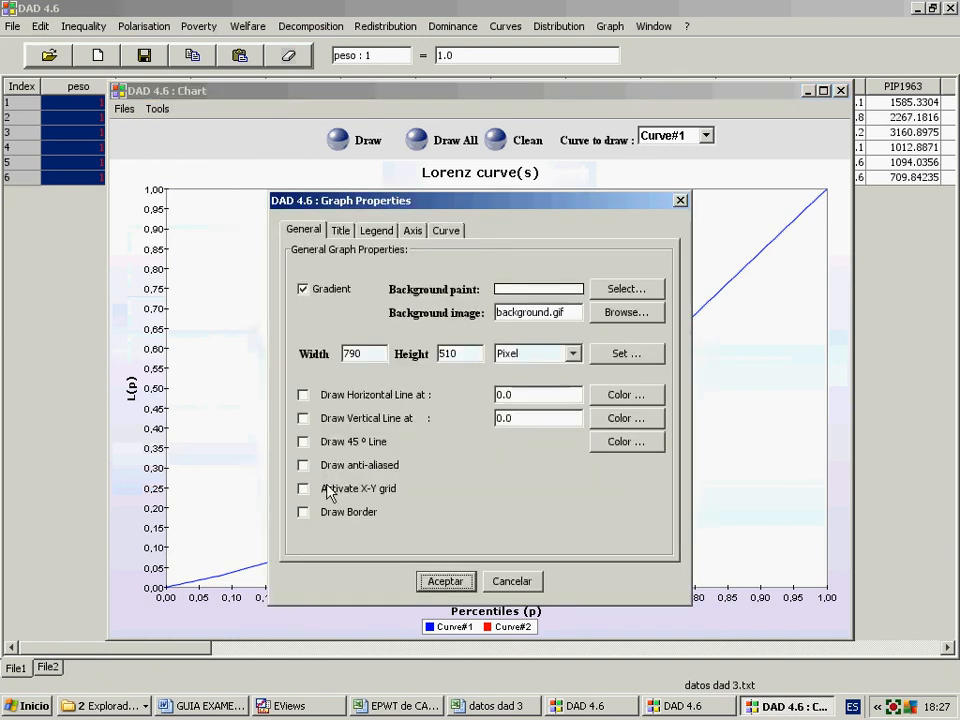
left_click(318, 444)
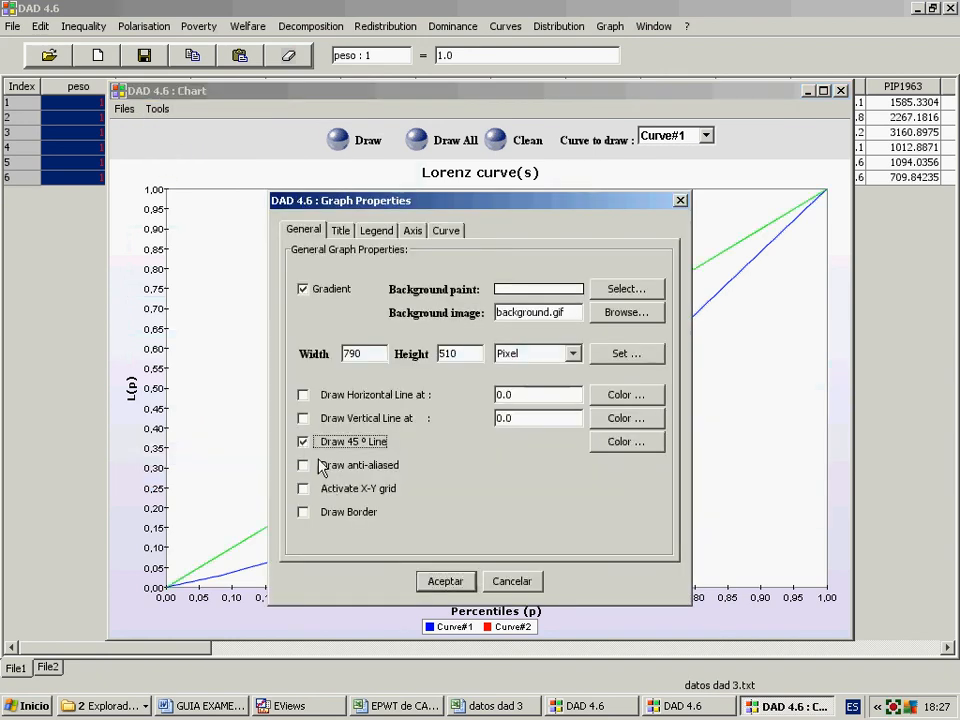
left_click(445, 583)
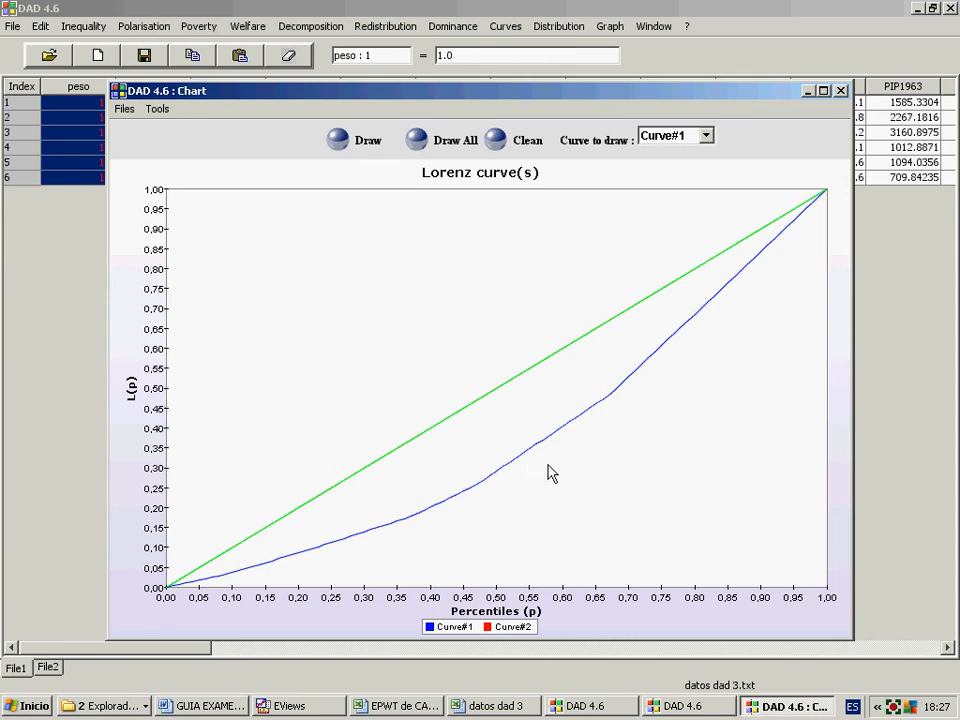
Draw Curve#2 on the Lorenz chart and close the chart.
left_click(706, 138)
left_click(691, 168)
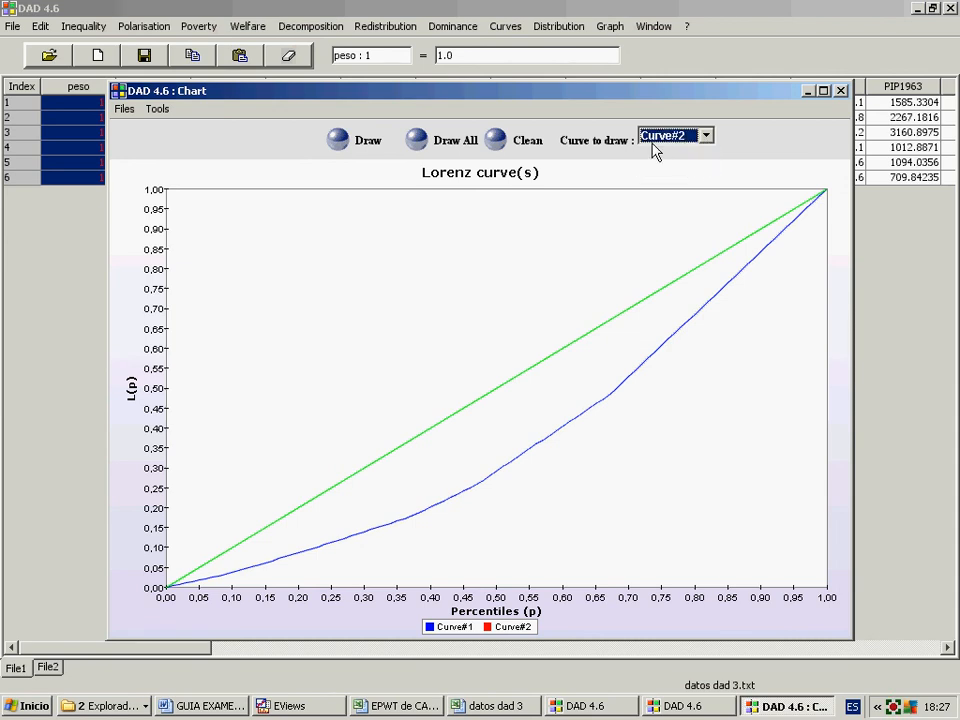
left_click(421, 143)
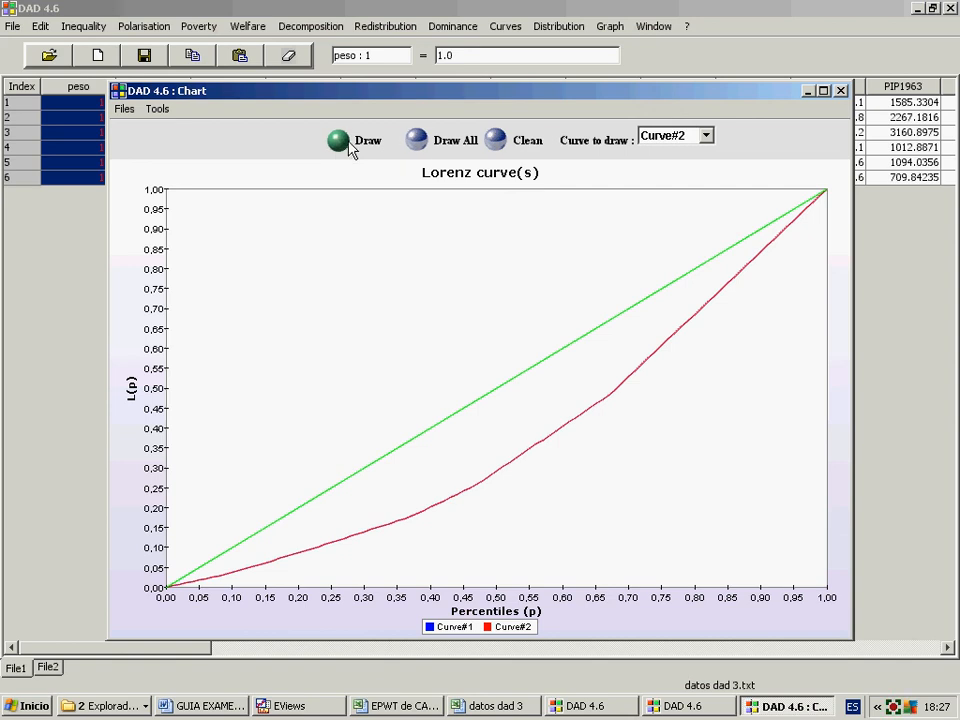
left_click(841, 90)
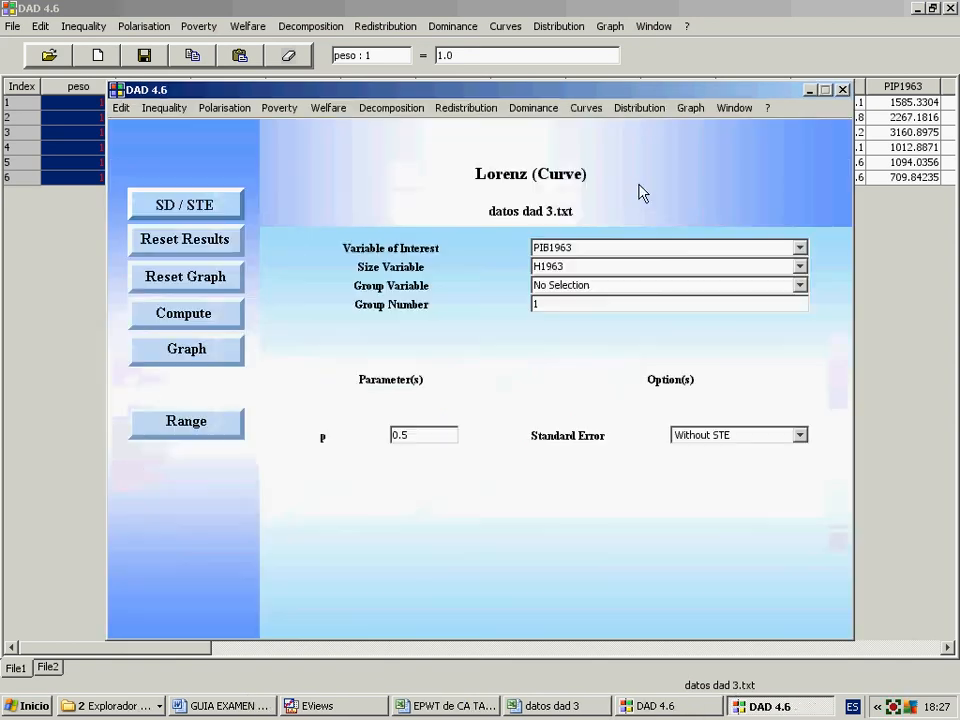
Set the Lorenz variable of interest to PIB2010 and size variable to H2010, and graph all curves together.
left_click(555, 248)
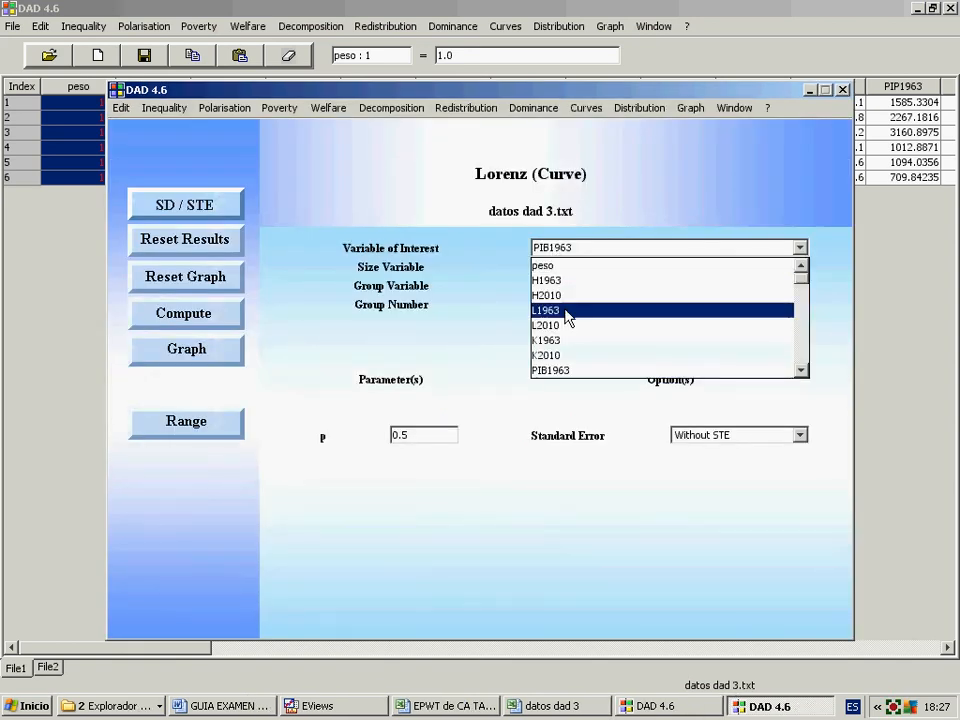
scroll(560, 365, "down", 1)
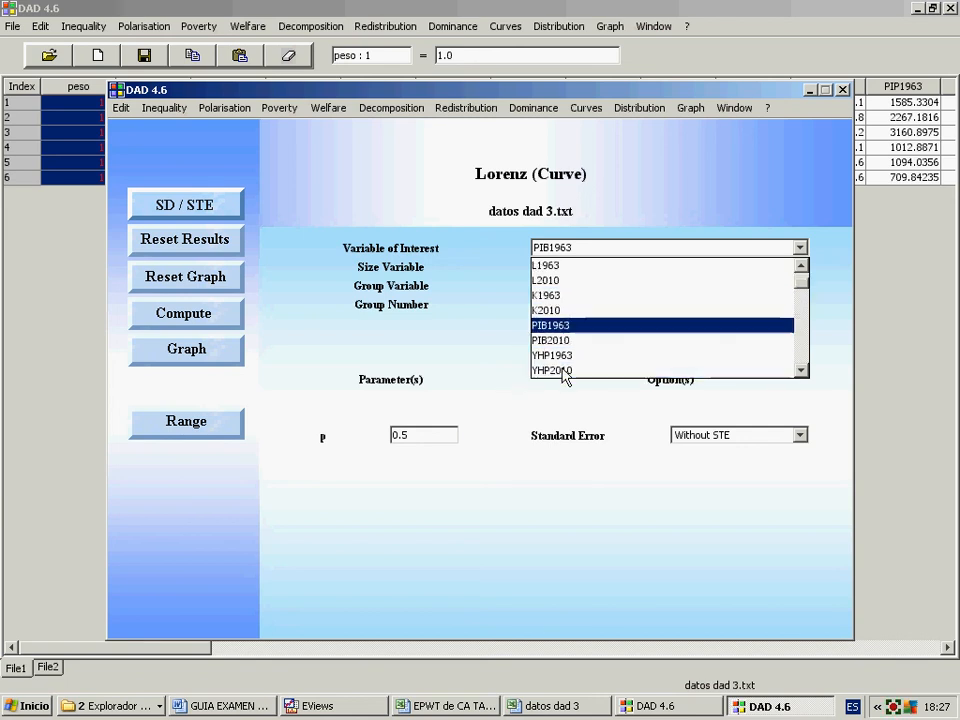
left_click(553, 340)
left_click(550, 266)
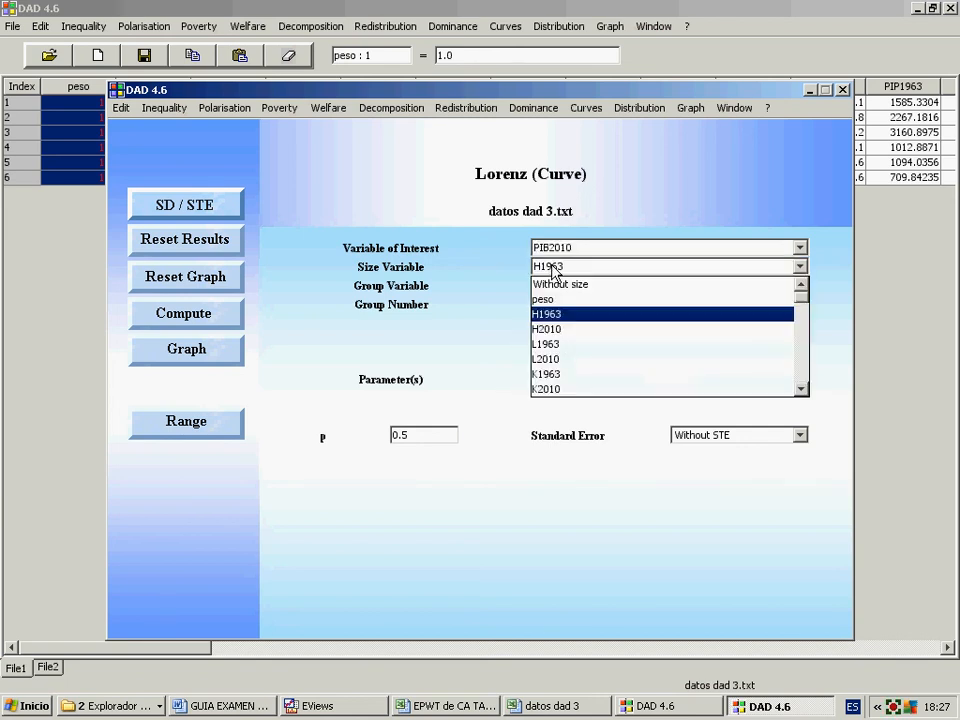
left_click(558, 330)
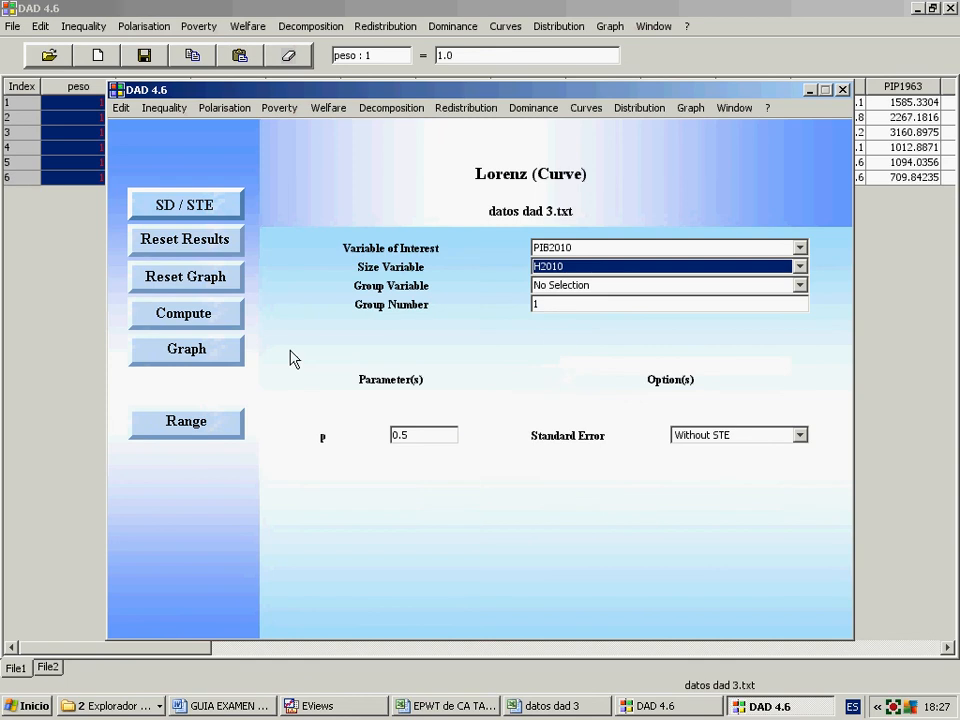
left_click(196, 356)
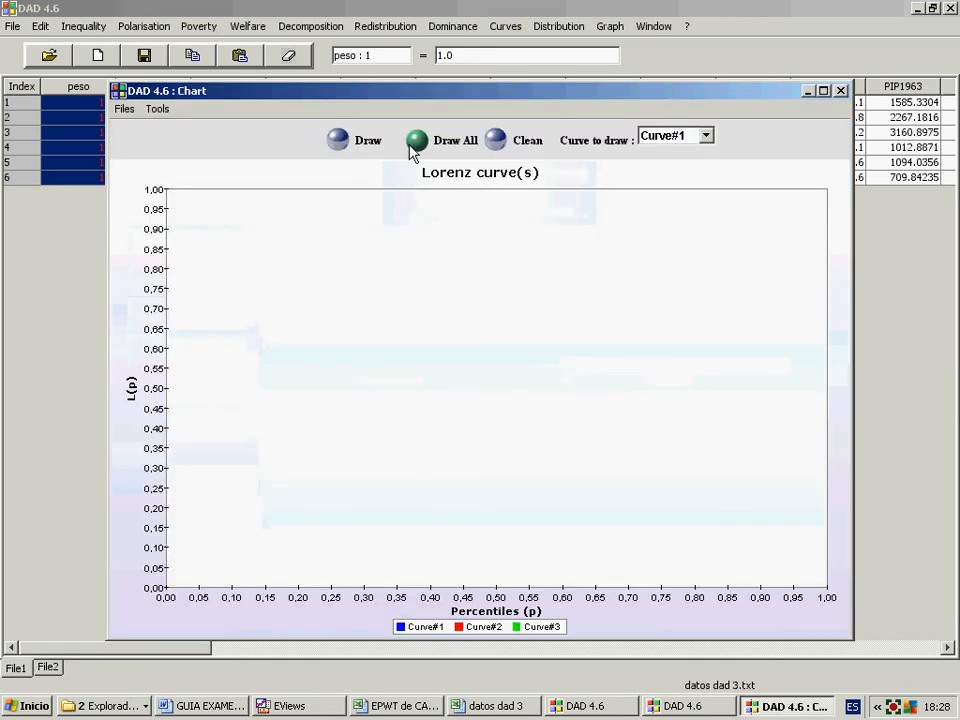
left_click(420, 145)
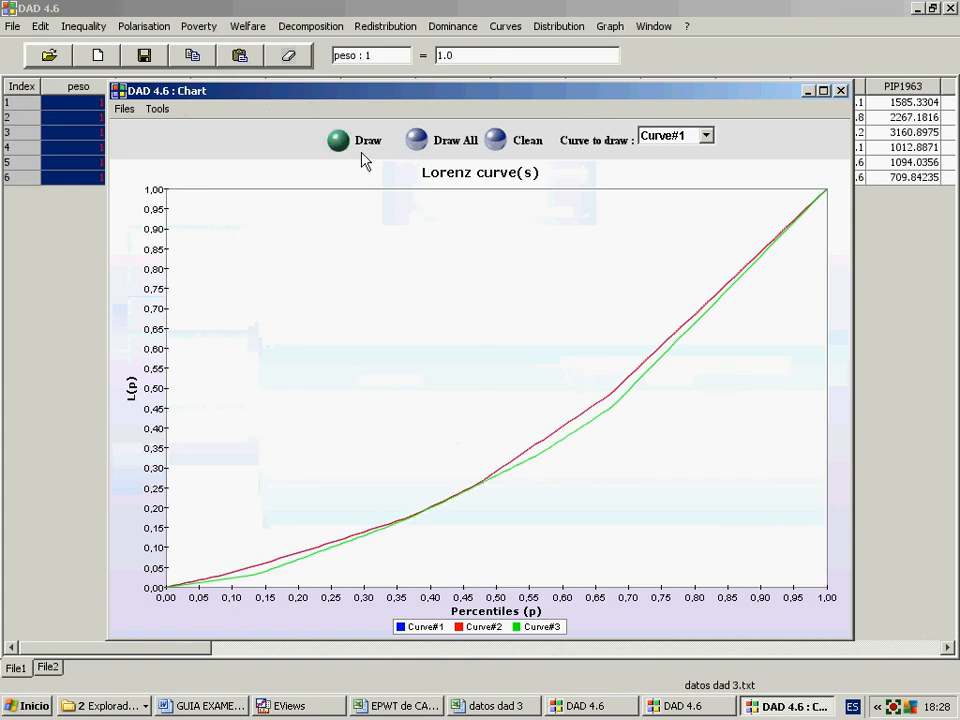
Add the 45° line to the combined Lorenz chart through its graph properties.
left_click(157, 108)
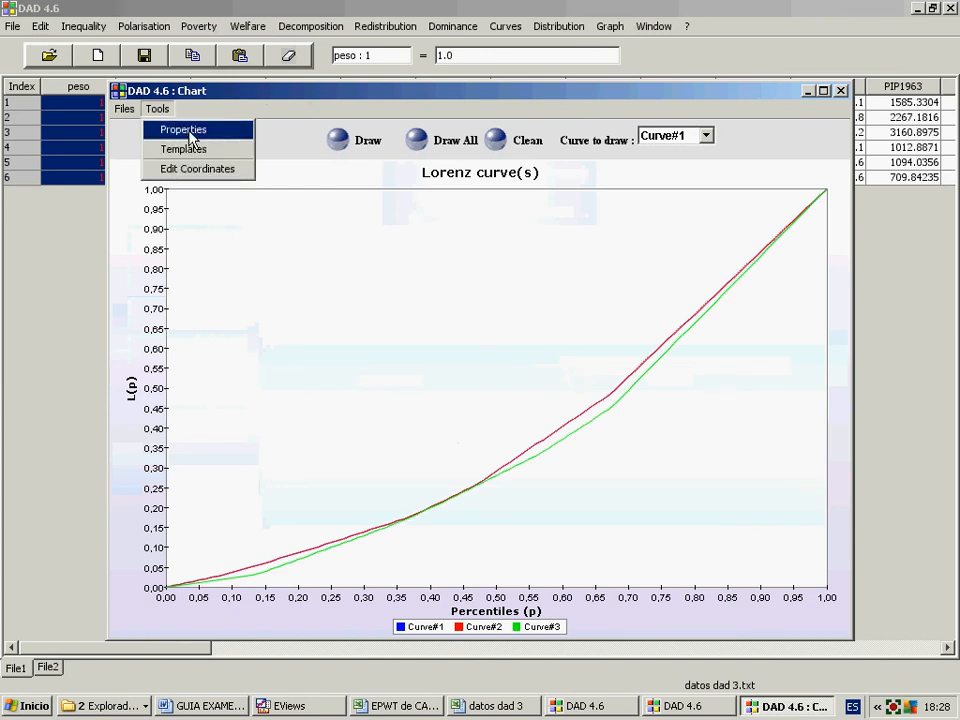
left_click(190, 131)
left_click(335, 441)
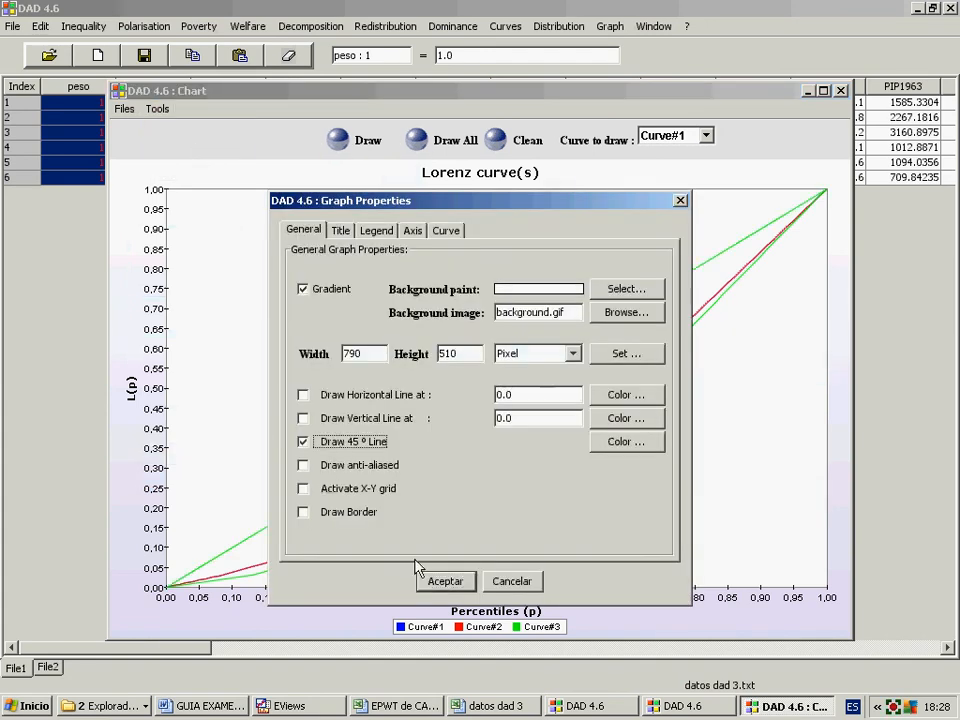
left_click(443, 581)
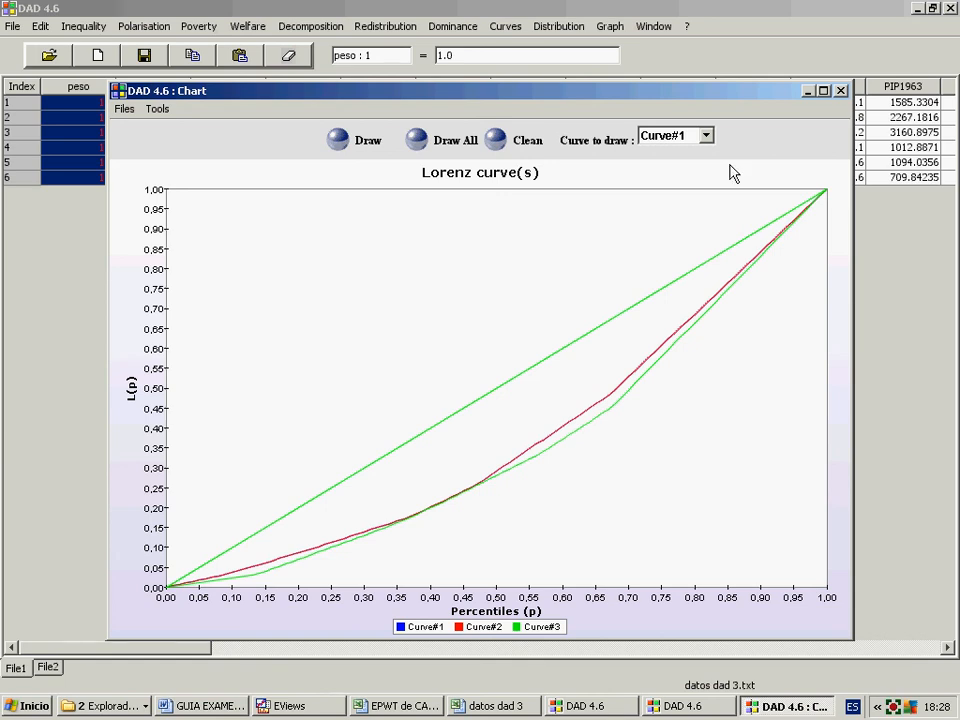
Enlarge the combined Lorenz chart, review its general graph properties, and close the chart.
left_click(823, 90)
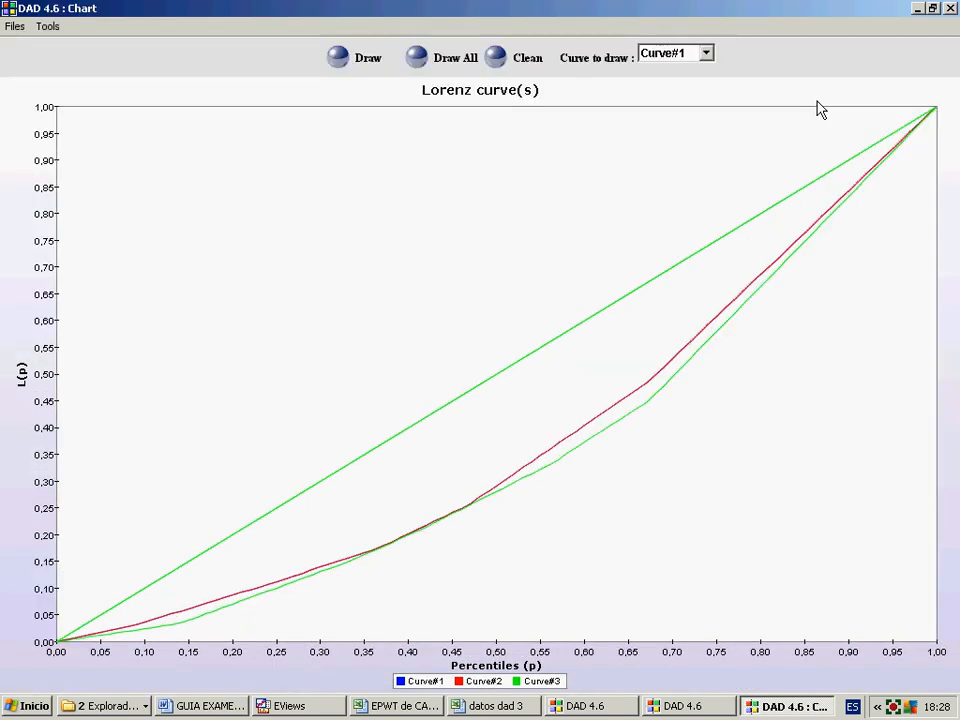
left_click(47, 26)
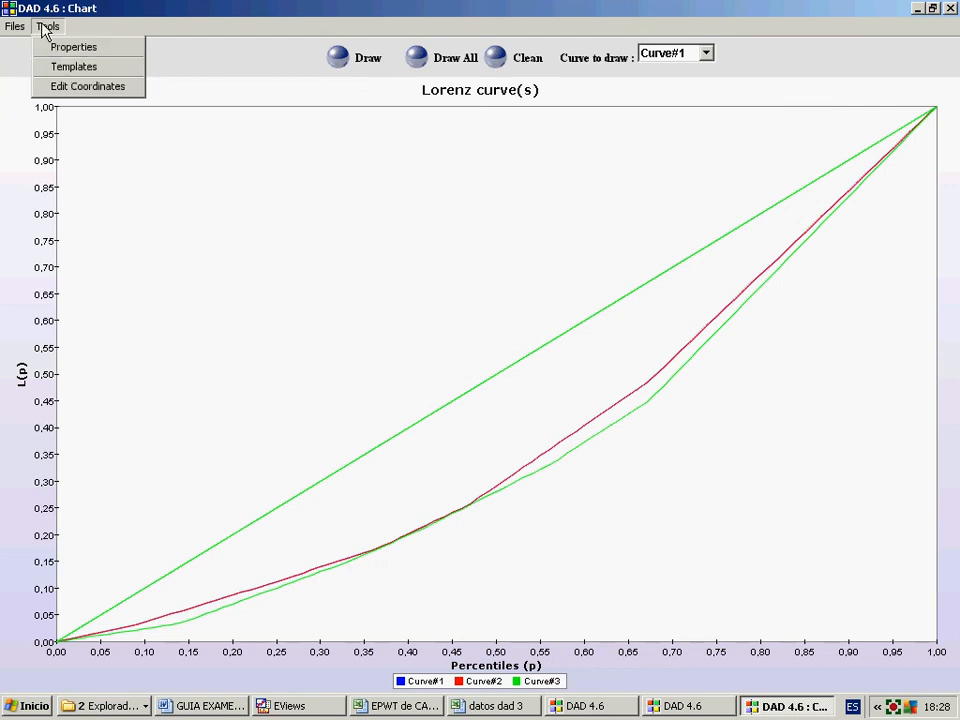
left_click(65, 47)
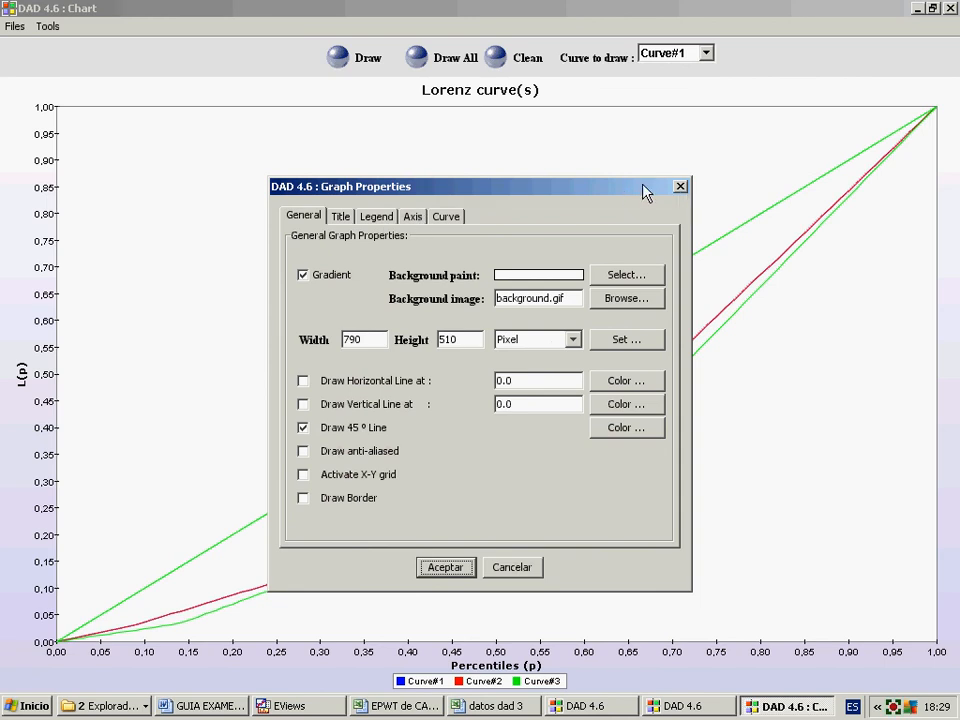
left_click_drag(641, 186, 726, 157)
left_click(764, 157)
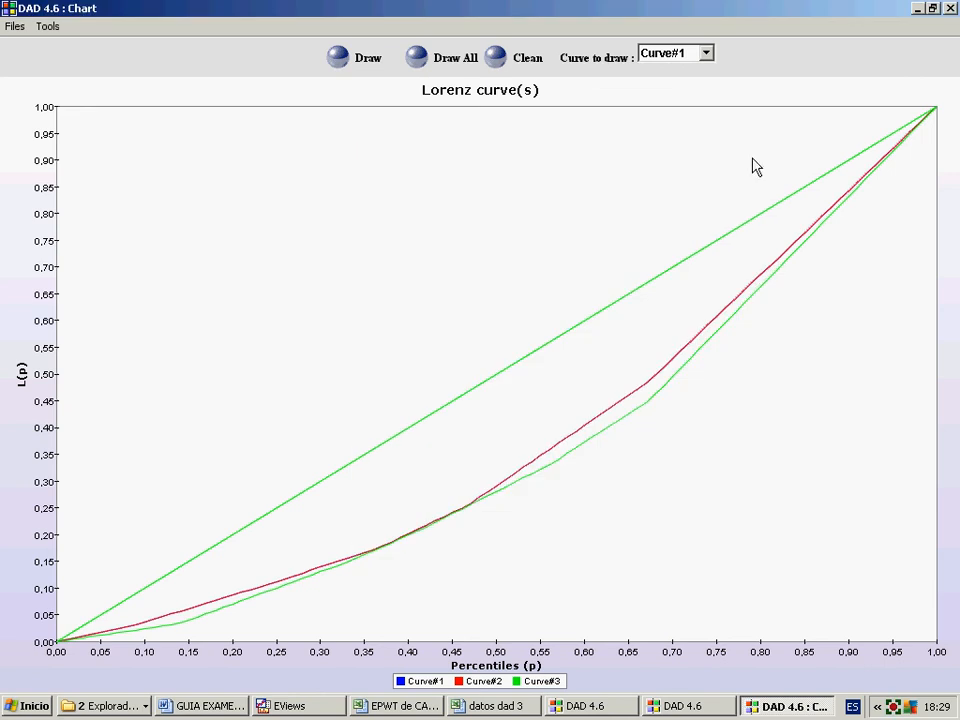
left_click(932, 8)
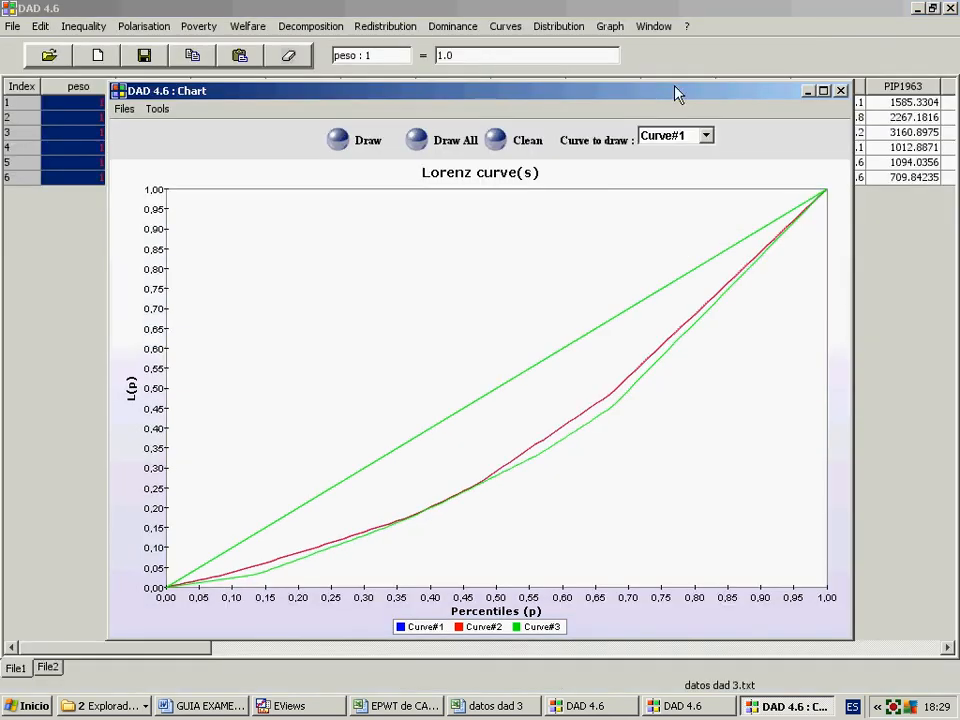
left_click(841, 91)
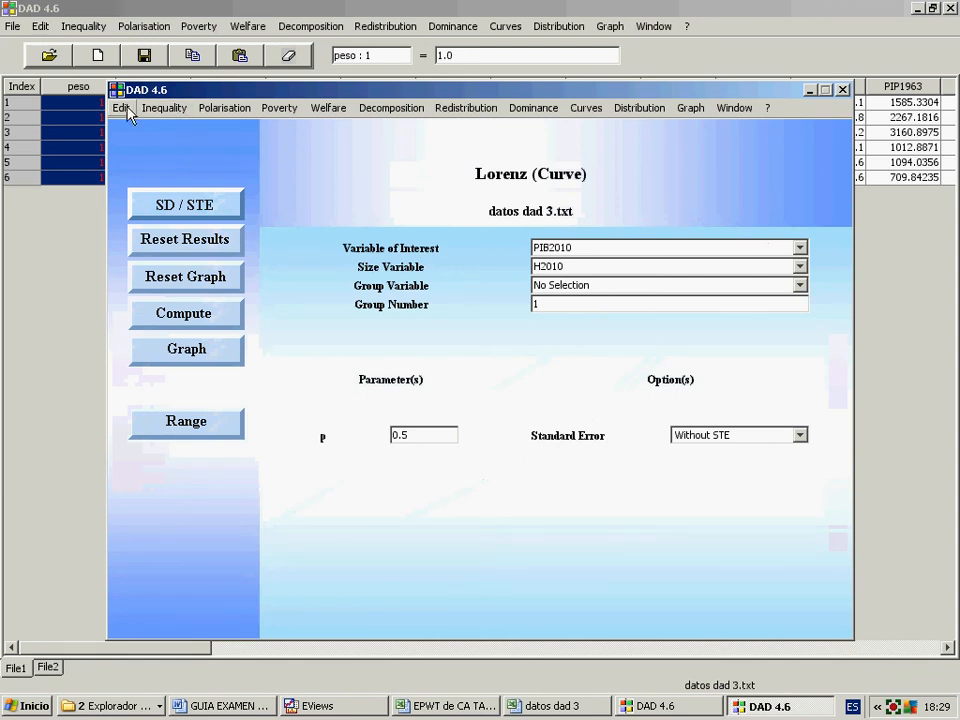
Compute the Lorenz estimate at p 0.5 for PIB2010 with size variable H2010, and close the result and the Lorenz window.
left_click(639, 108)
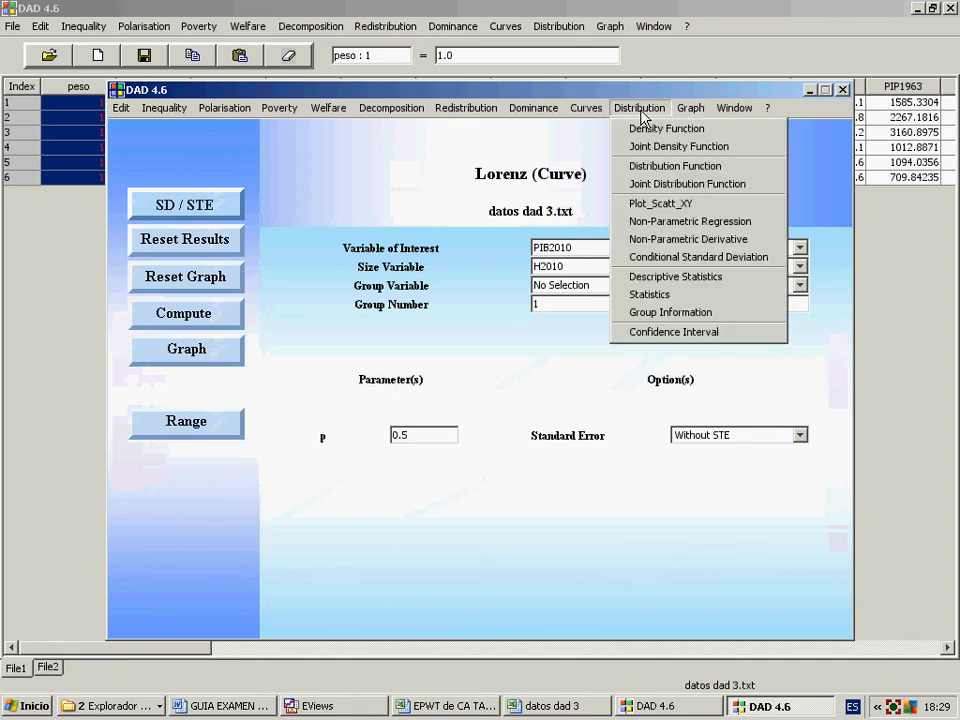
left_click(540, 150)
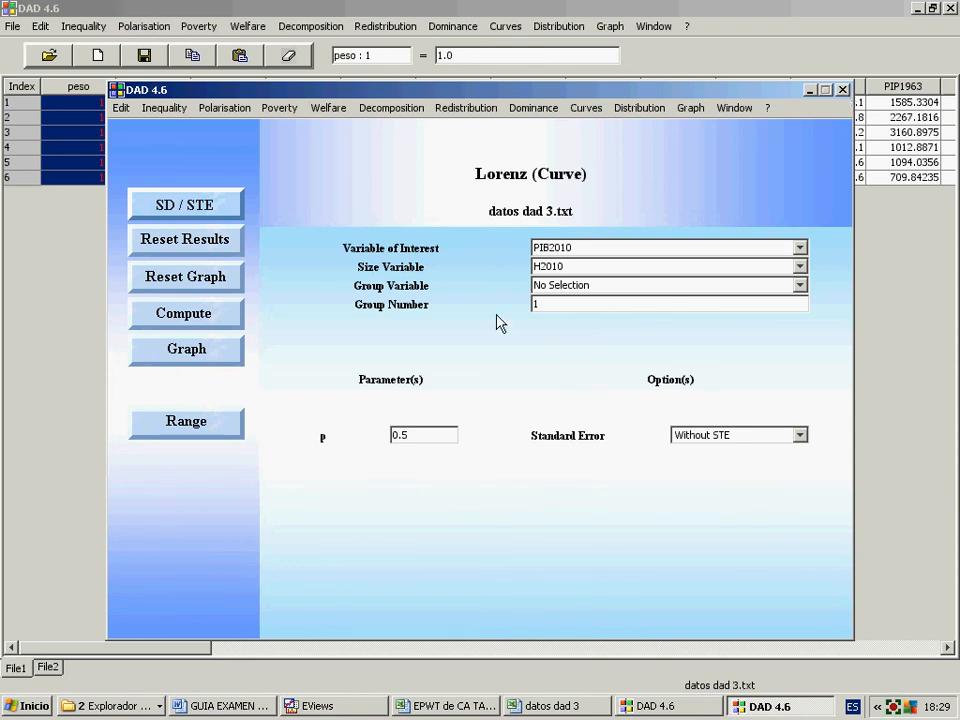
left_click(185, 314)
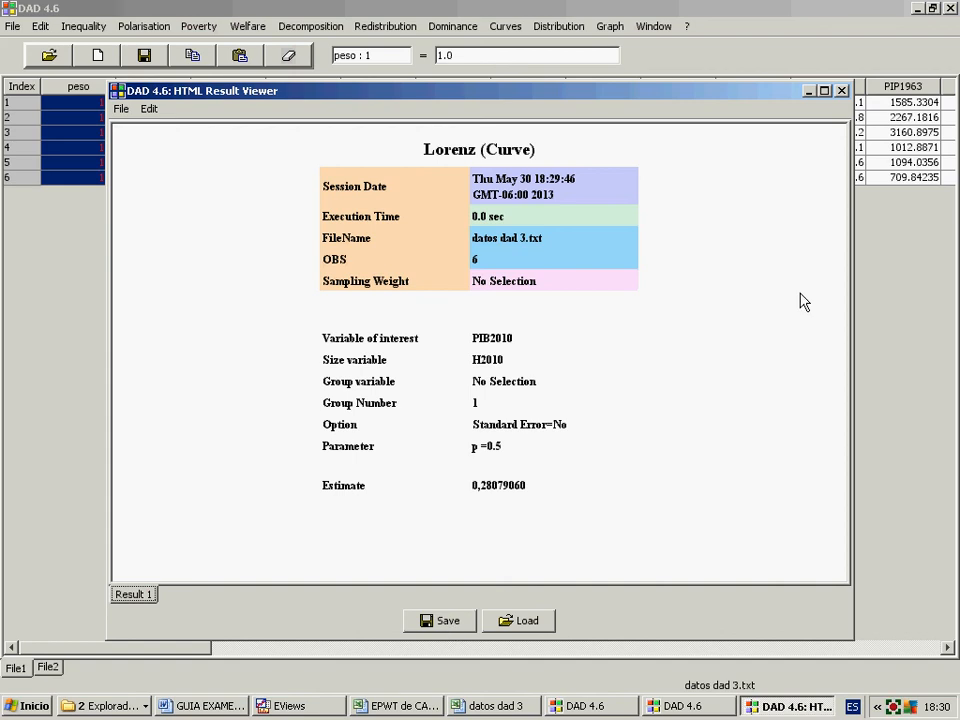
left_click(842, 90)
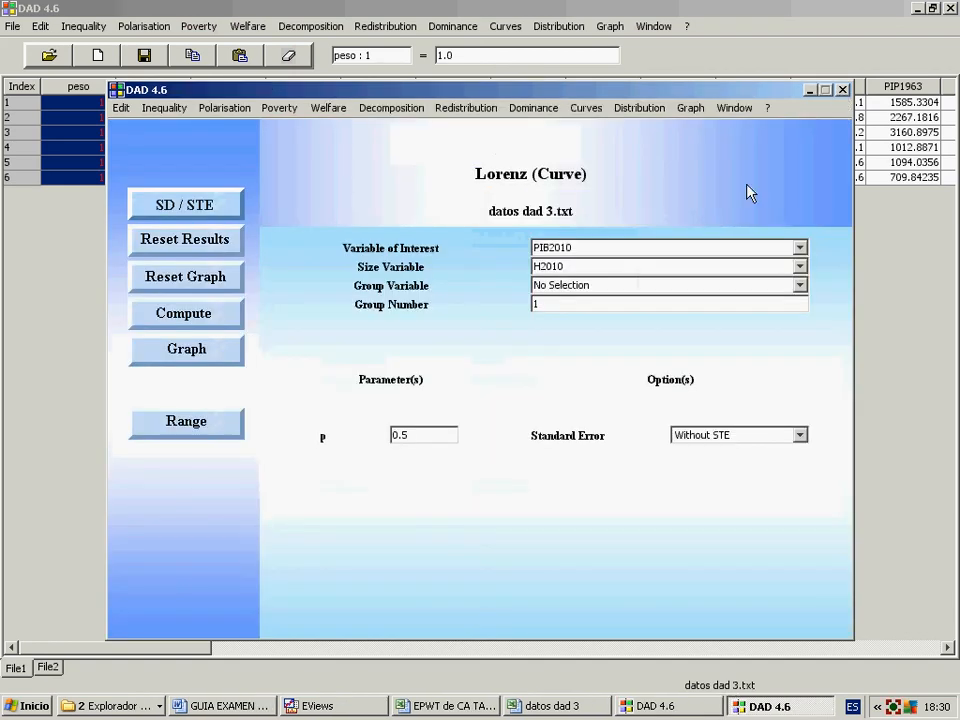
left_click(842, 90)
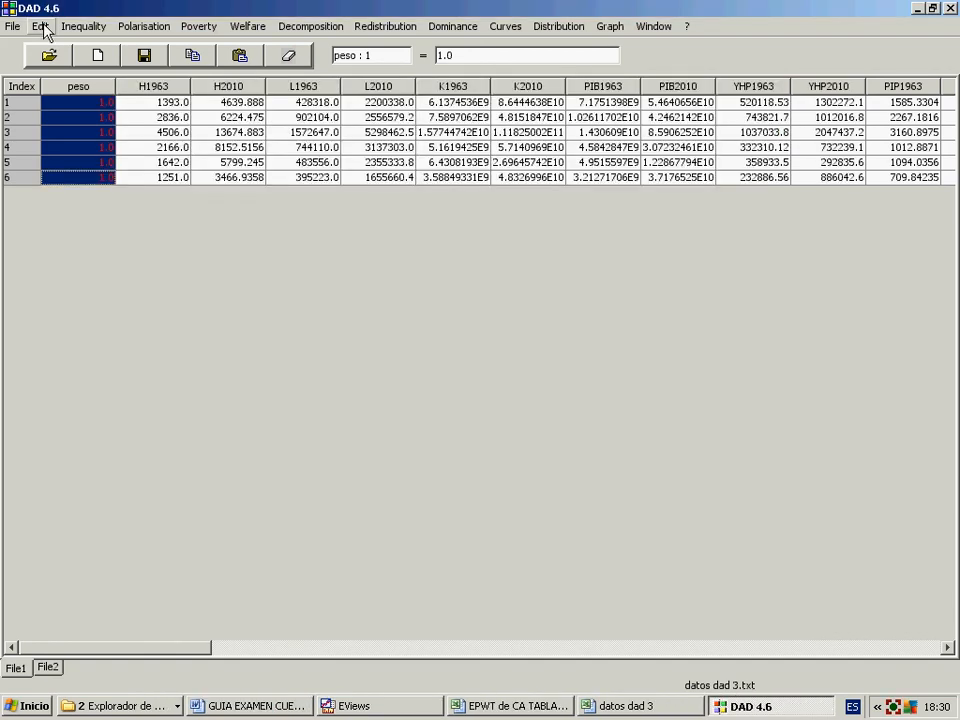
Save the dataset as "DATOS ca" in ASCII .daf format in the CUENTAS NACIONALES MAYO folder and close DAD.
left_click(12, 26)
left_click(61, 108)
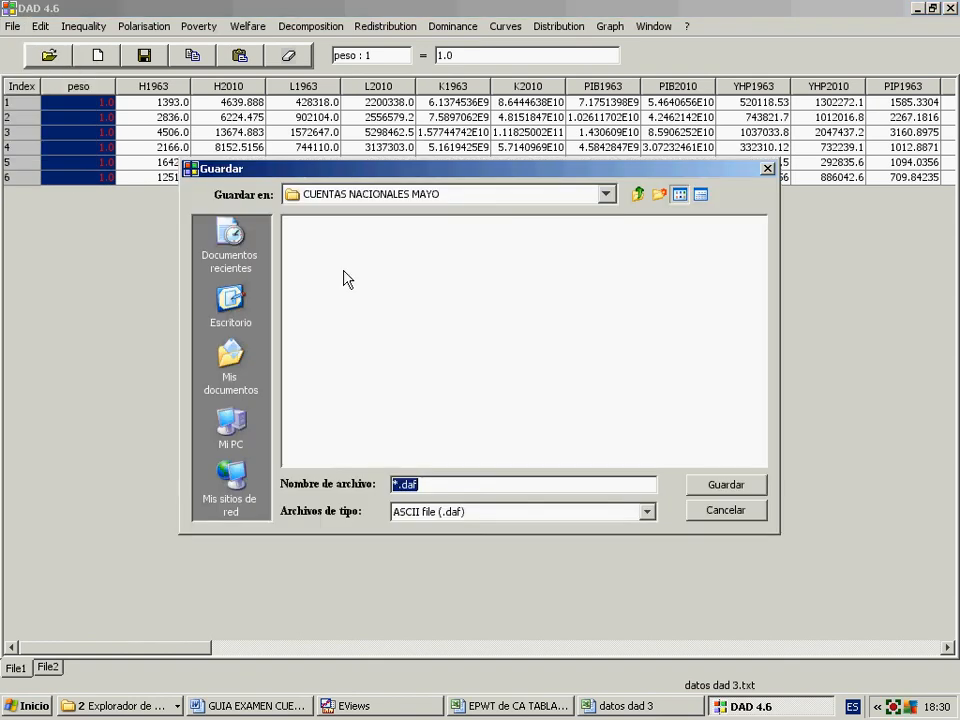
left_click(397, 487)
key("BackSpace")
type("LAR")
key("BackSpace")
type("TOS ")
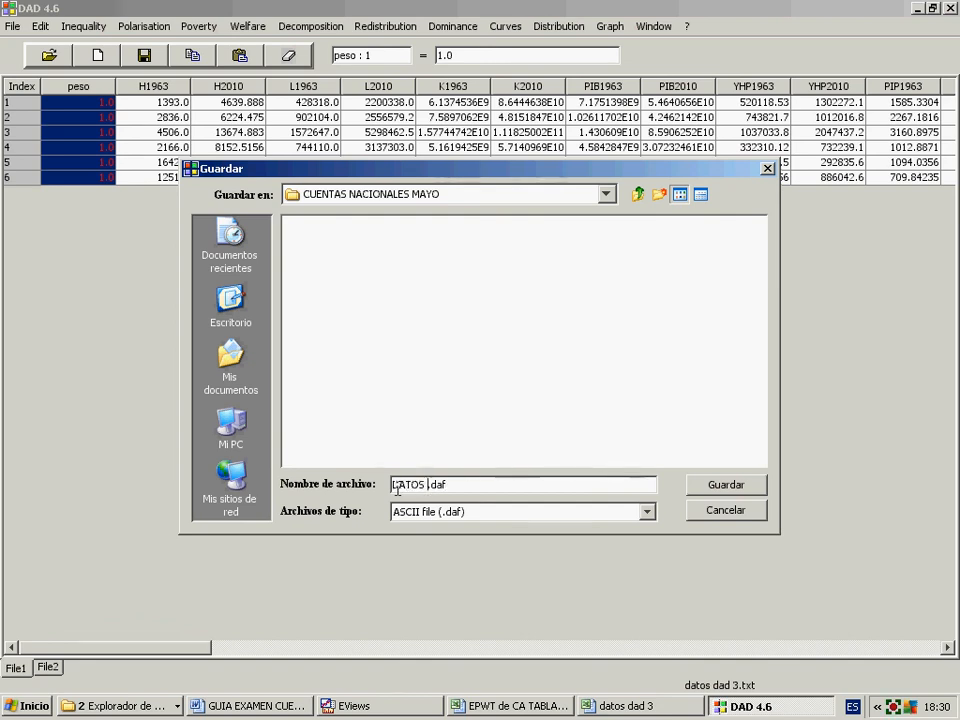
type("ca")
left_click(725, 484)
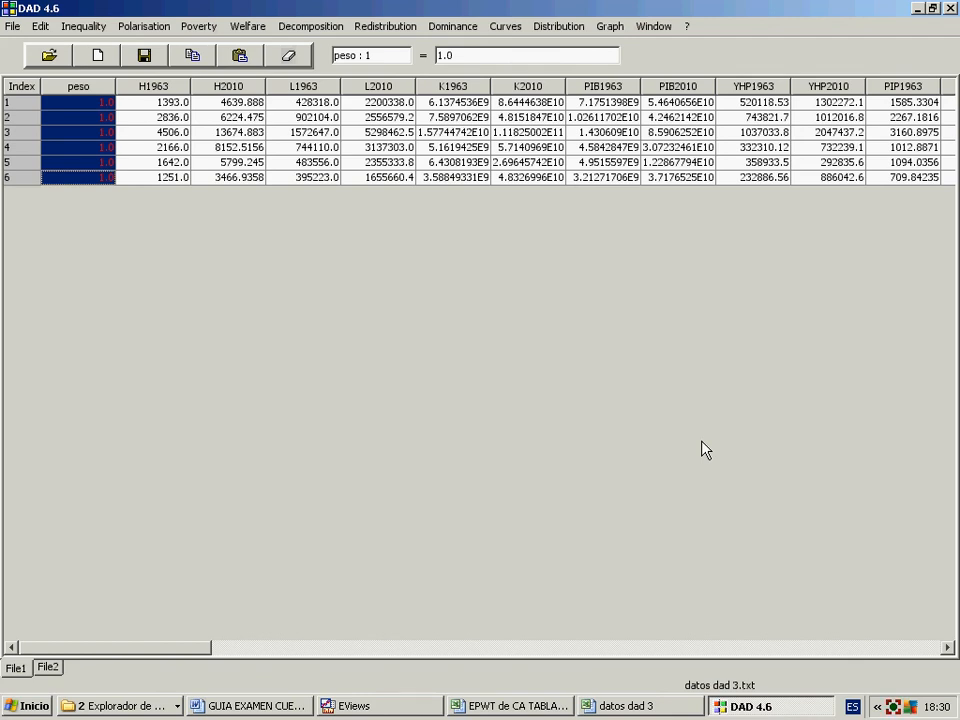
left_click(950, 8)
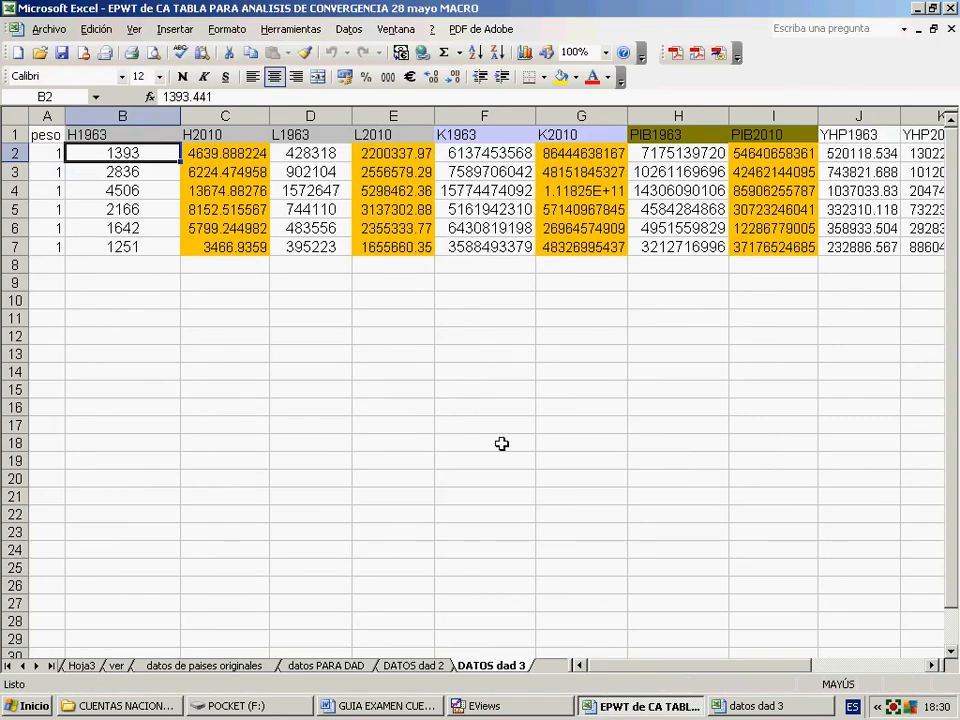
Copy the H1963 to KLP2010 columns with their headers from the DATOS dad 3 sheet in Excel.
key("Caps_Lock")
left_click_drag(115, 140, 480, 230)
right_click(478, 228)
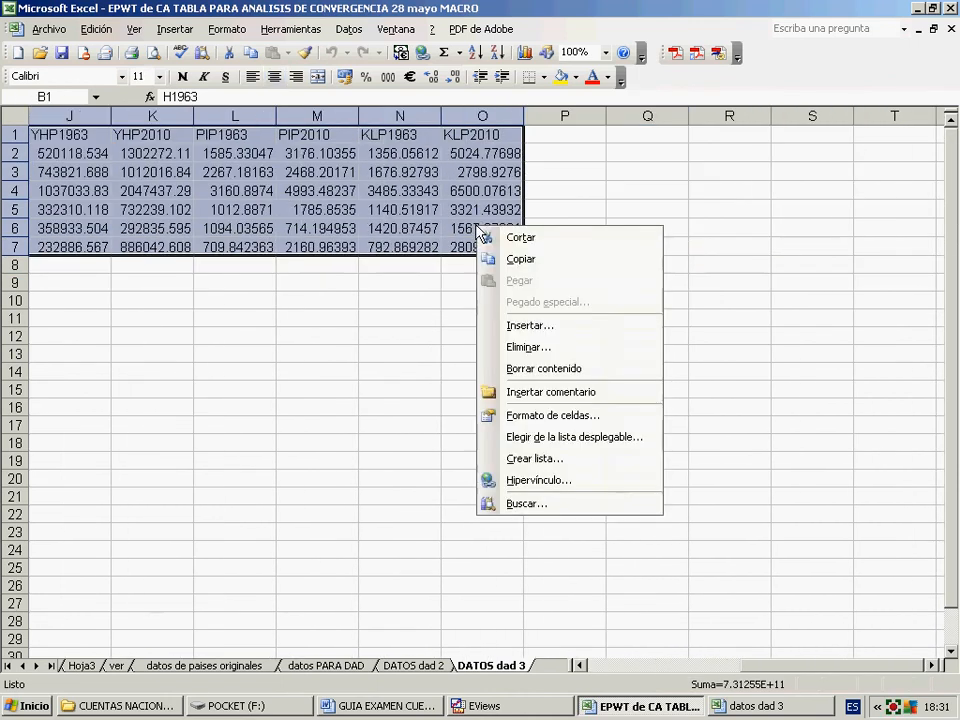
left_click(520, 260)
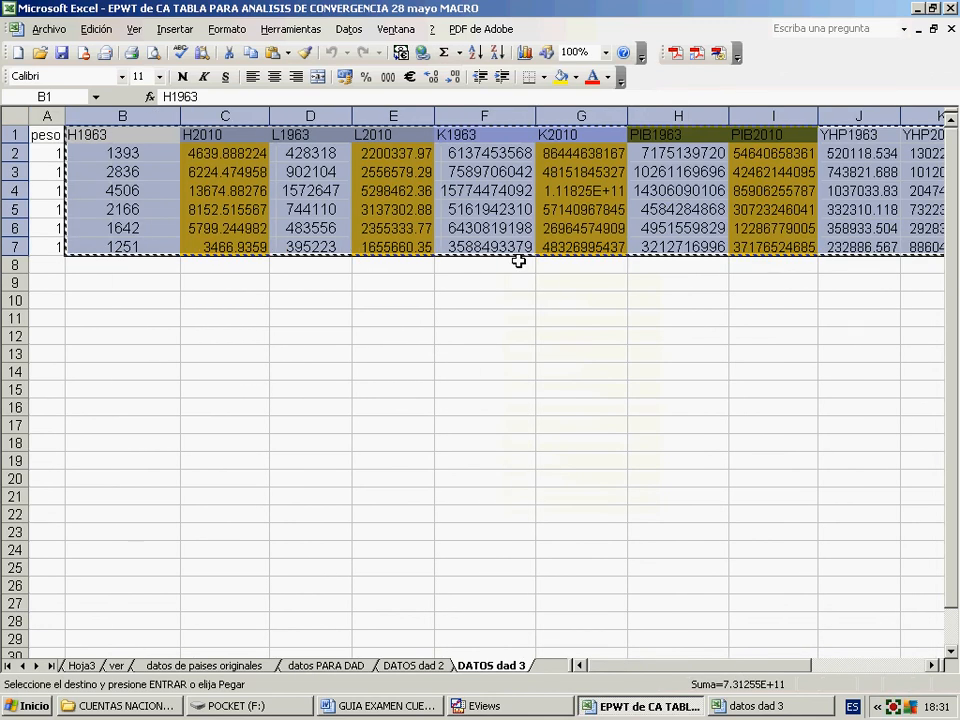
Close the running EViews window, start EViews 6 again from the desktop, and maximize it.
left_click(520, 710)
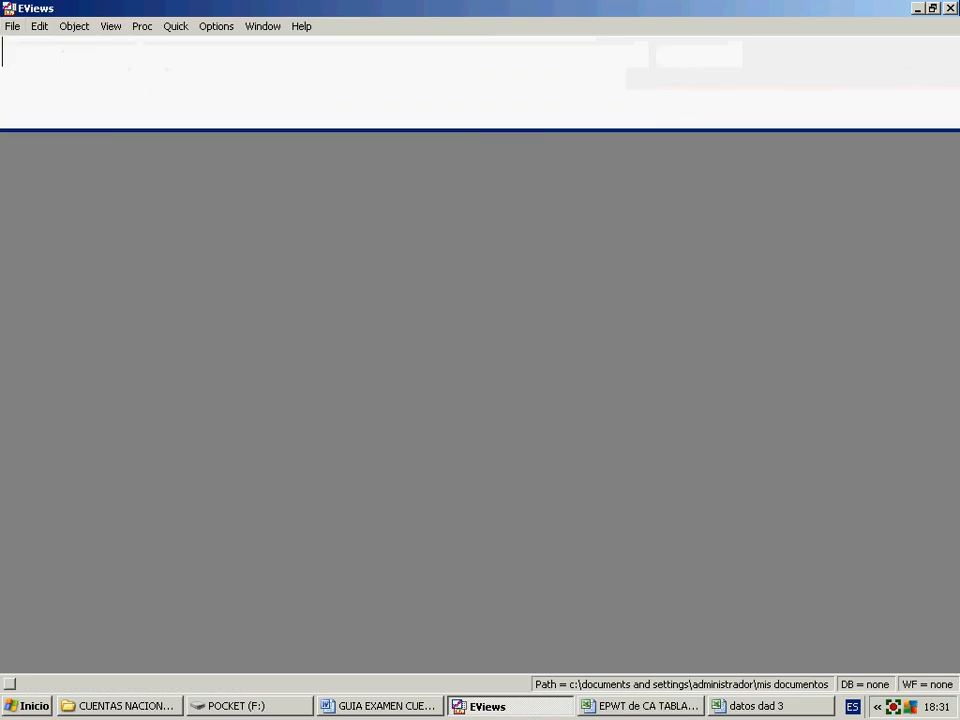
left_click(932, 9)
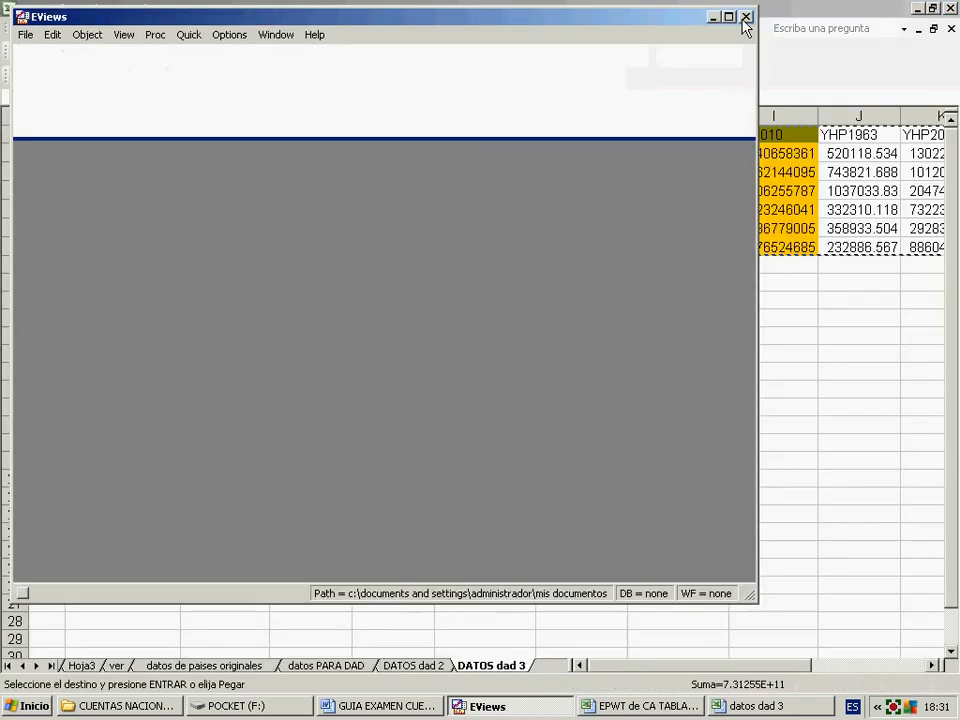
left_click(745, 16)
left_click(917, 9)
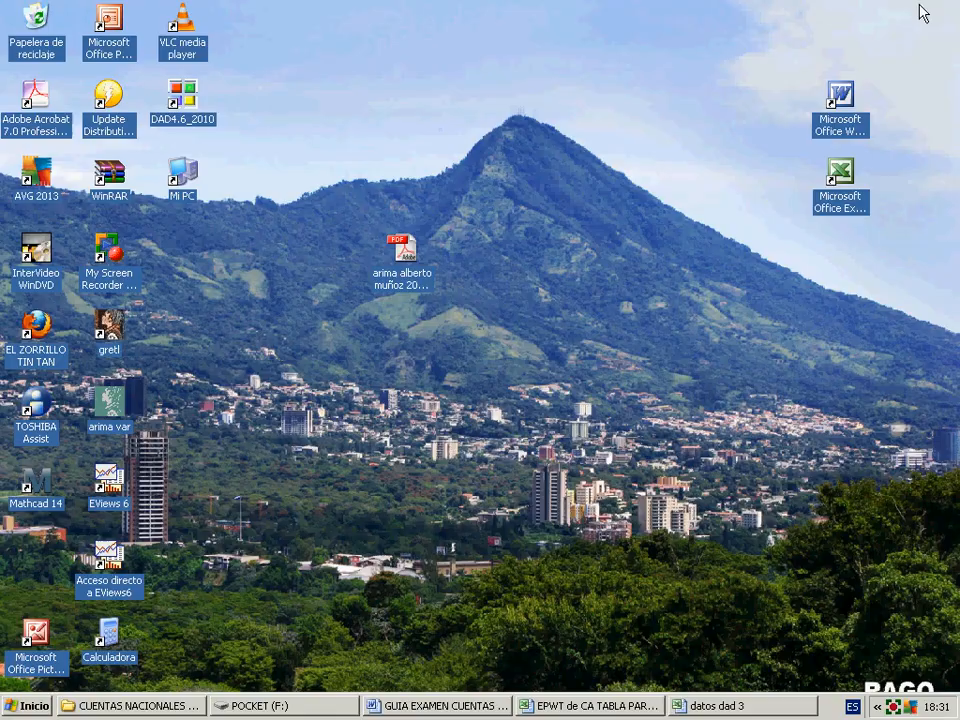
double_click(112, 480)
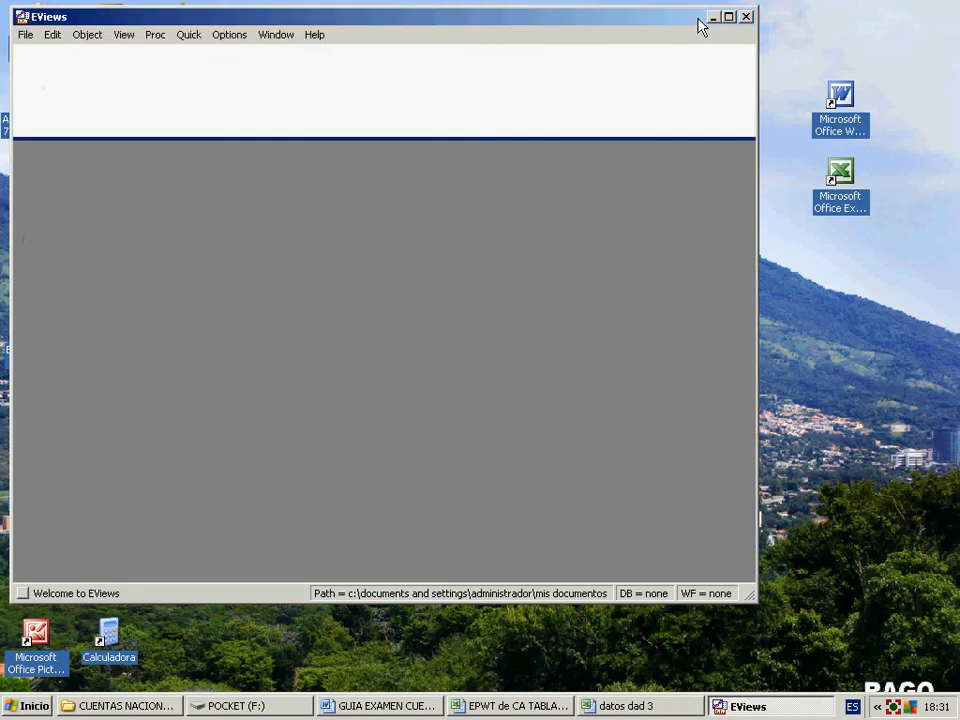
left_click_drag(698, 18, 795, 431)
left_click(811, 430)
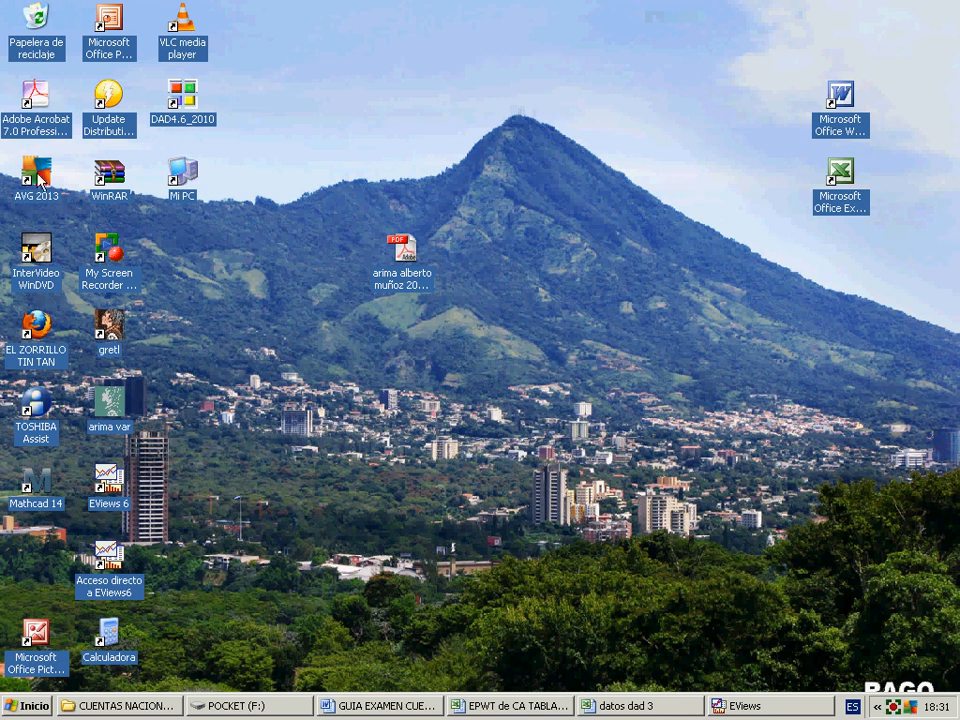
left_click(596, 708)
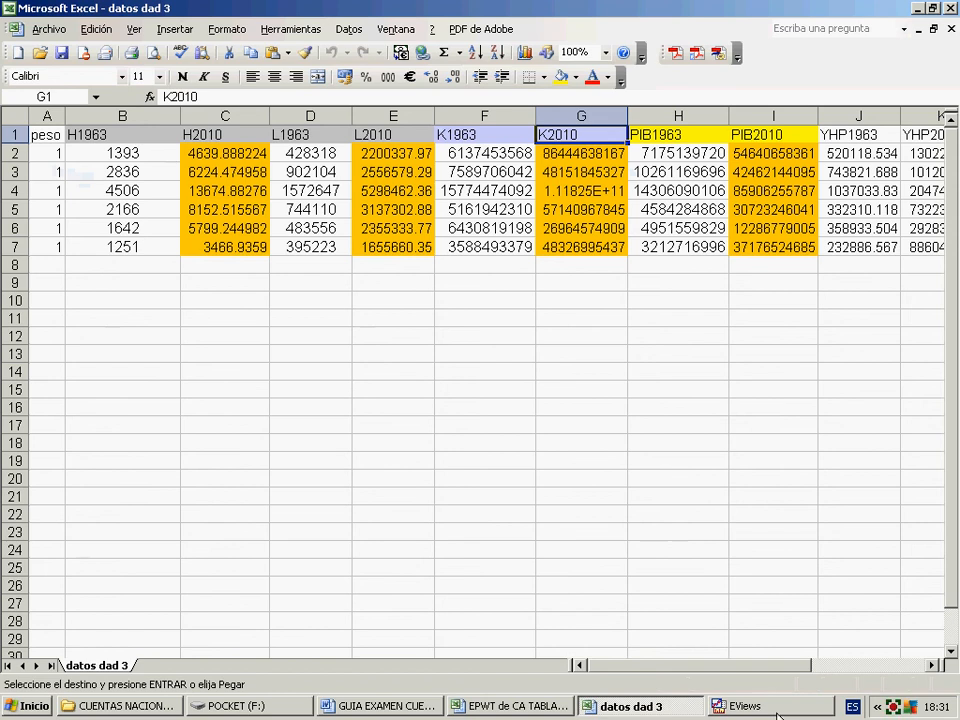
key("alt+Tab")
left_click(825, 431)
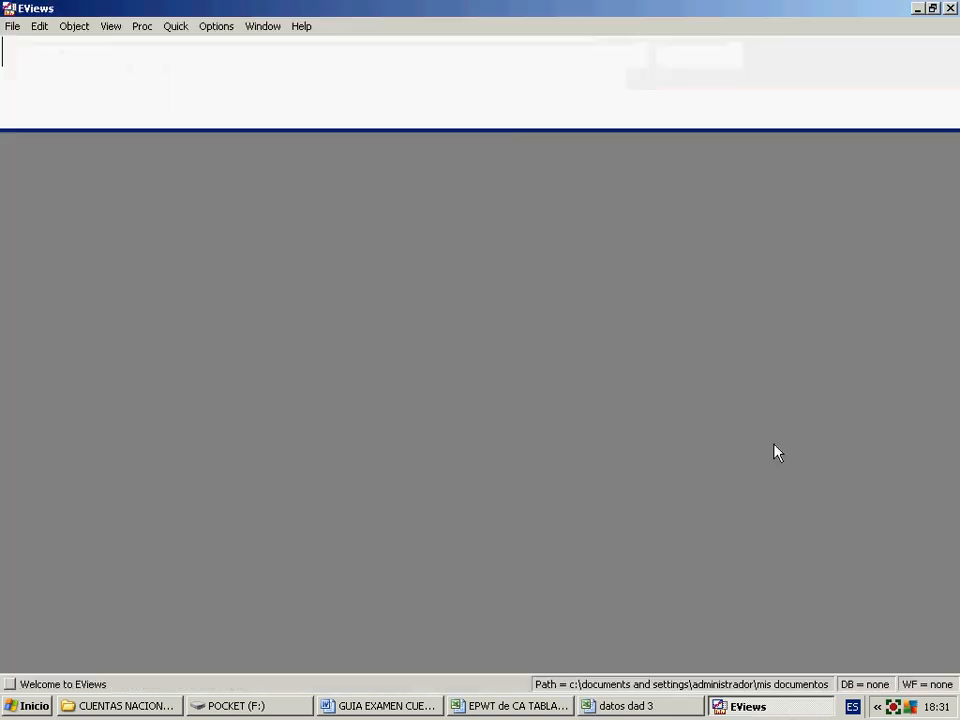
Switch to the datos dad 3 workbook in Excel and copy the range B1:O7, from H1963 to KLP2010.
left_click(620, 706)
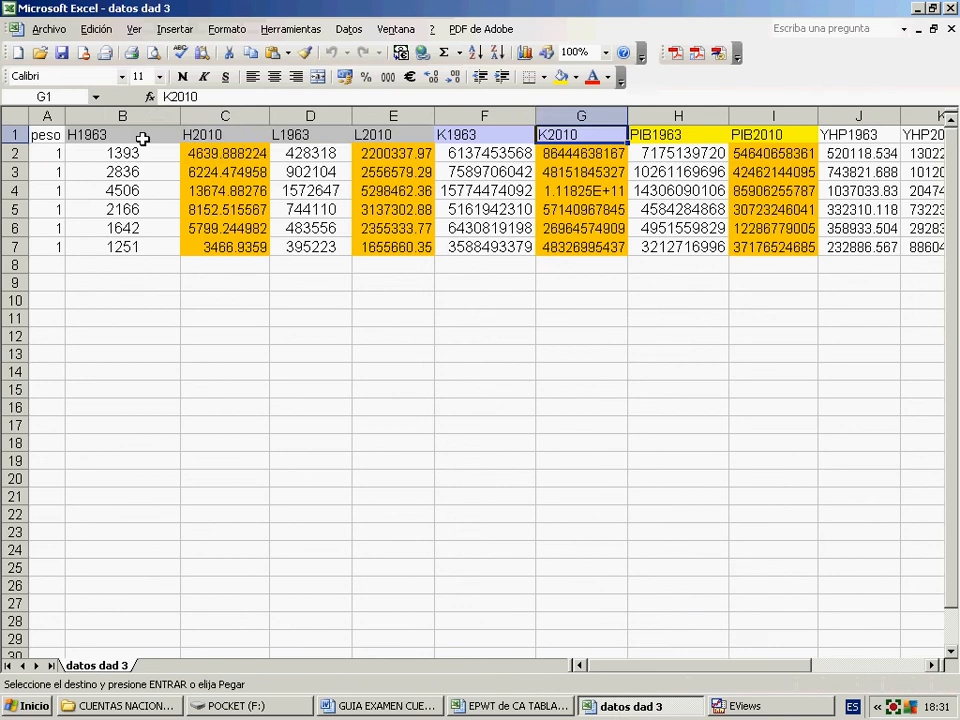
left_click_drag(139, 197, 332, 246)
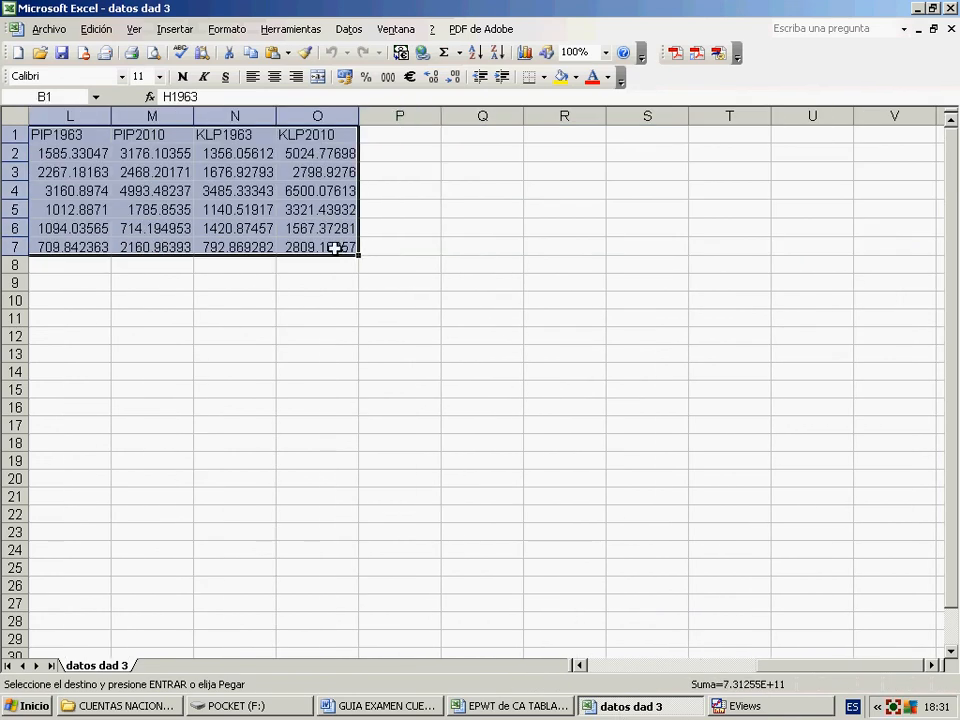
right_click(332, 246)
left_click(372, 266)
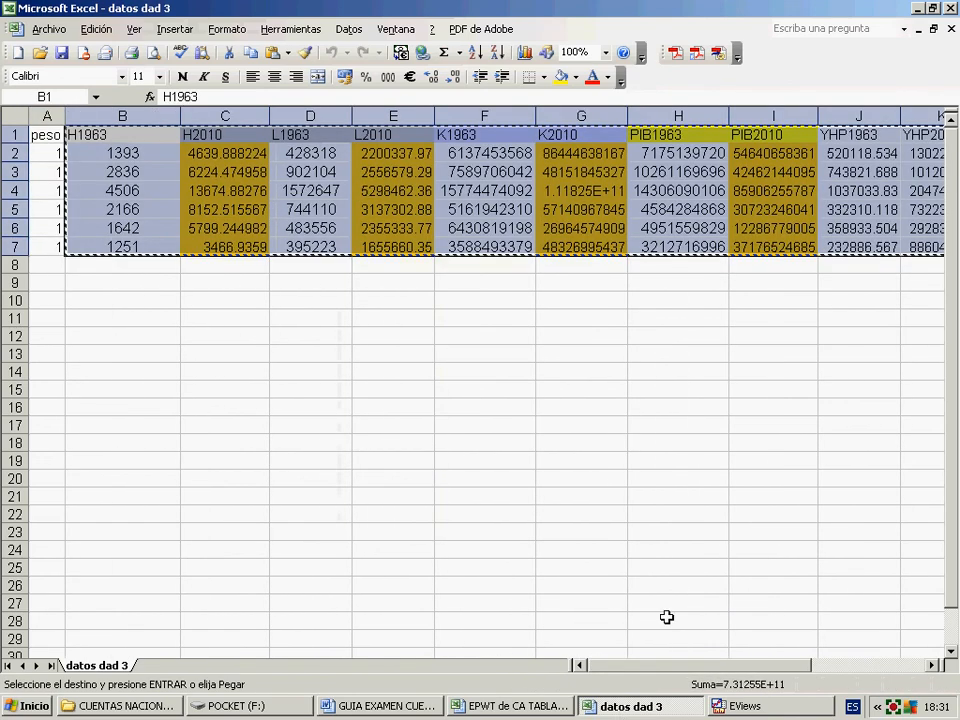
Switch to EViews and create a new Unstructured / Undated workfile with 6 observations.
left_click(750, 706)
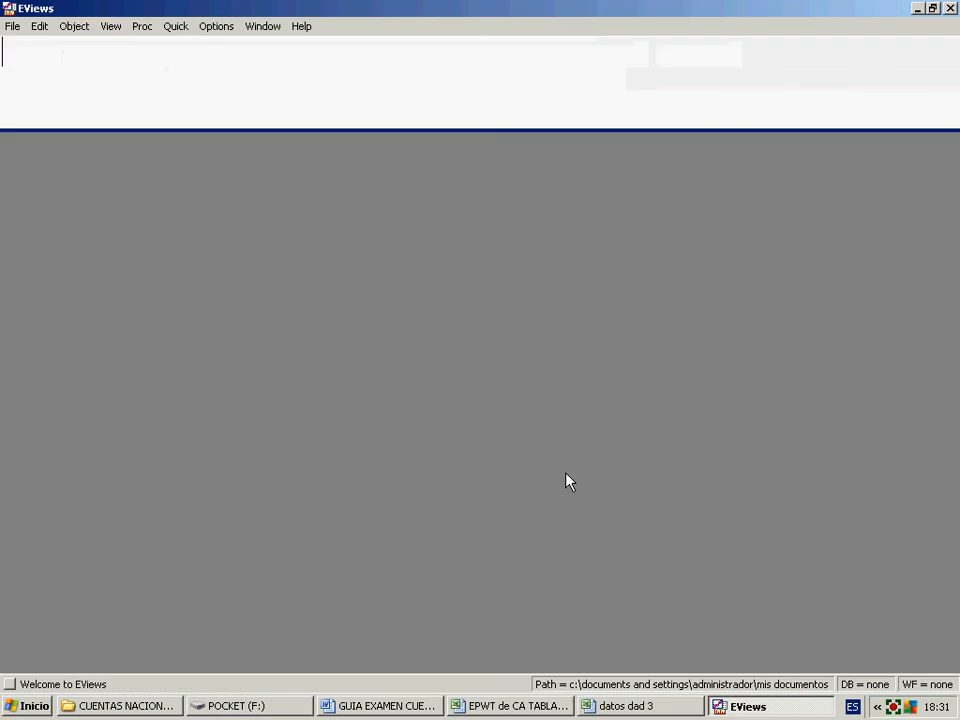
left_click(14, 27)
mouse_move(146, 46)
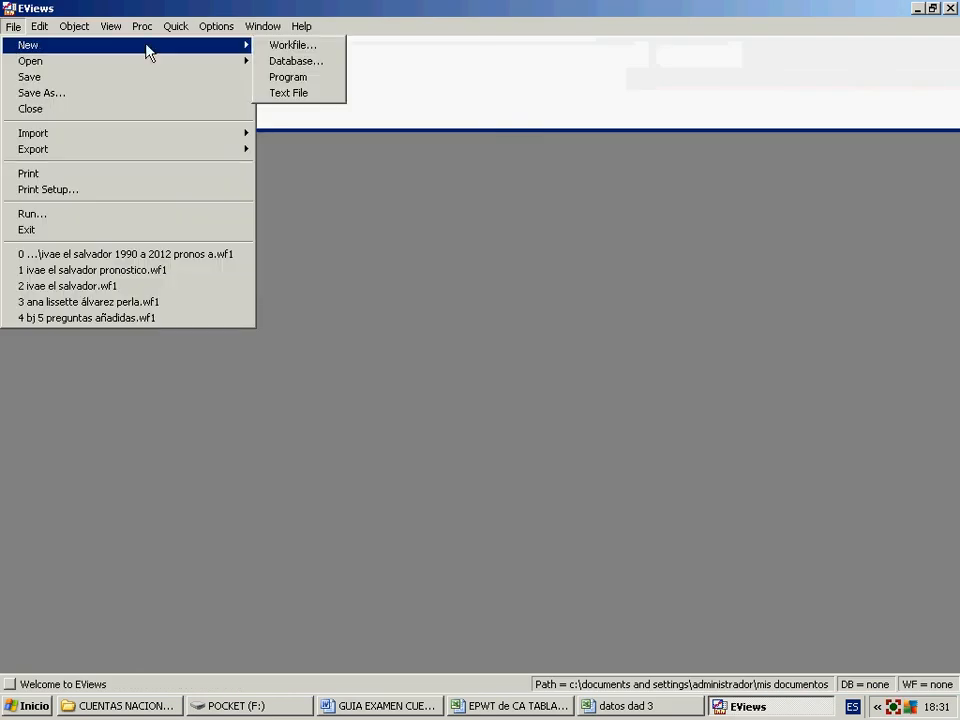
left_click(293, 46)
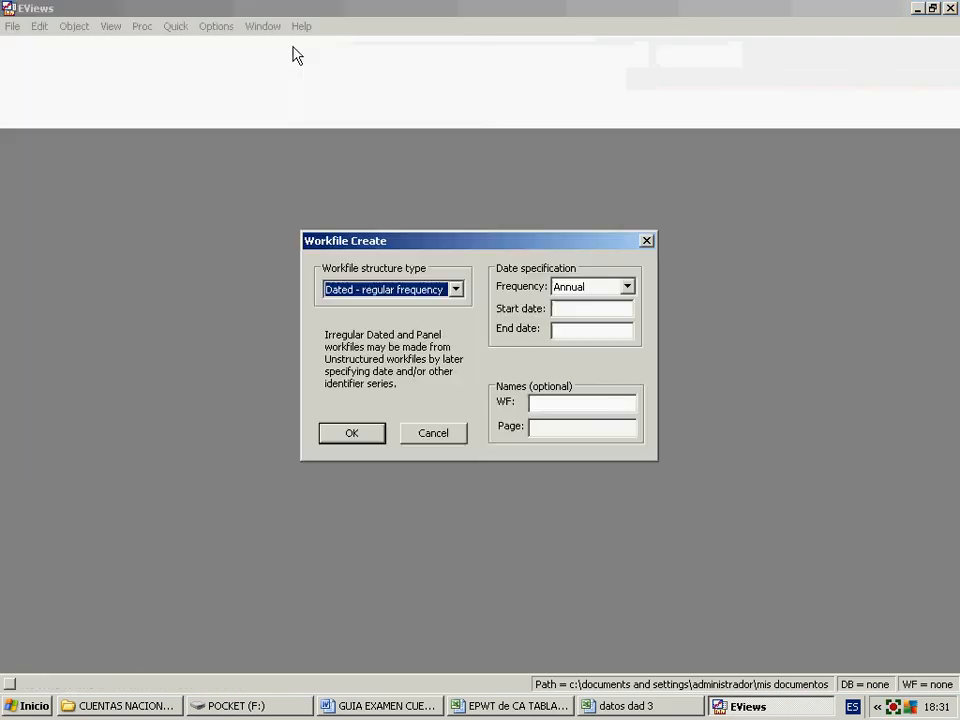
left_click(455, 289)
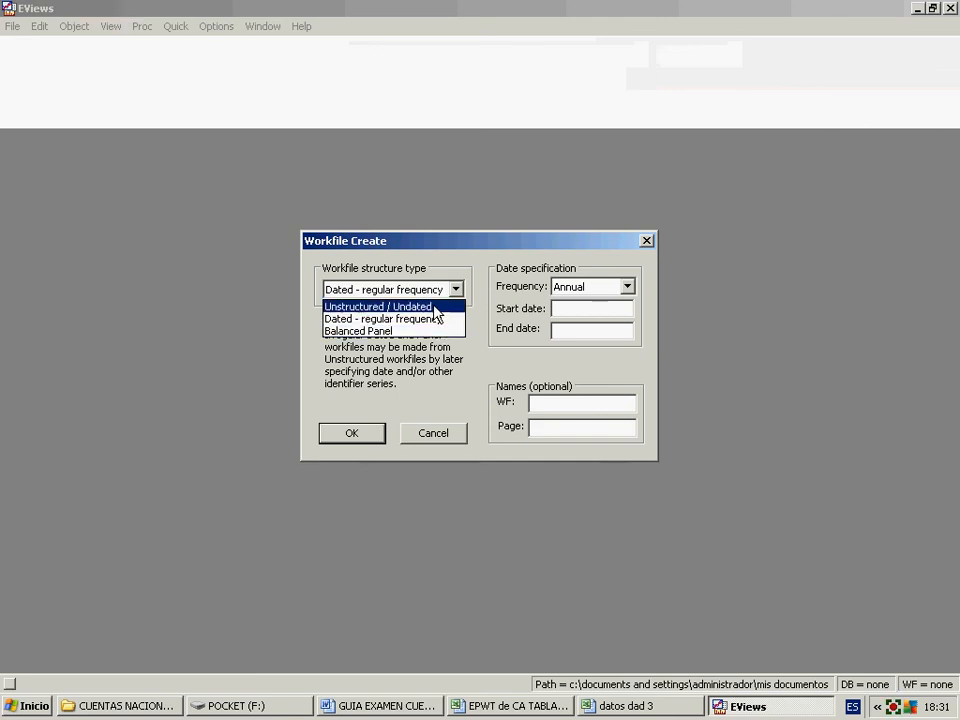
left_click(437, 306)
left_click(576, 288)
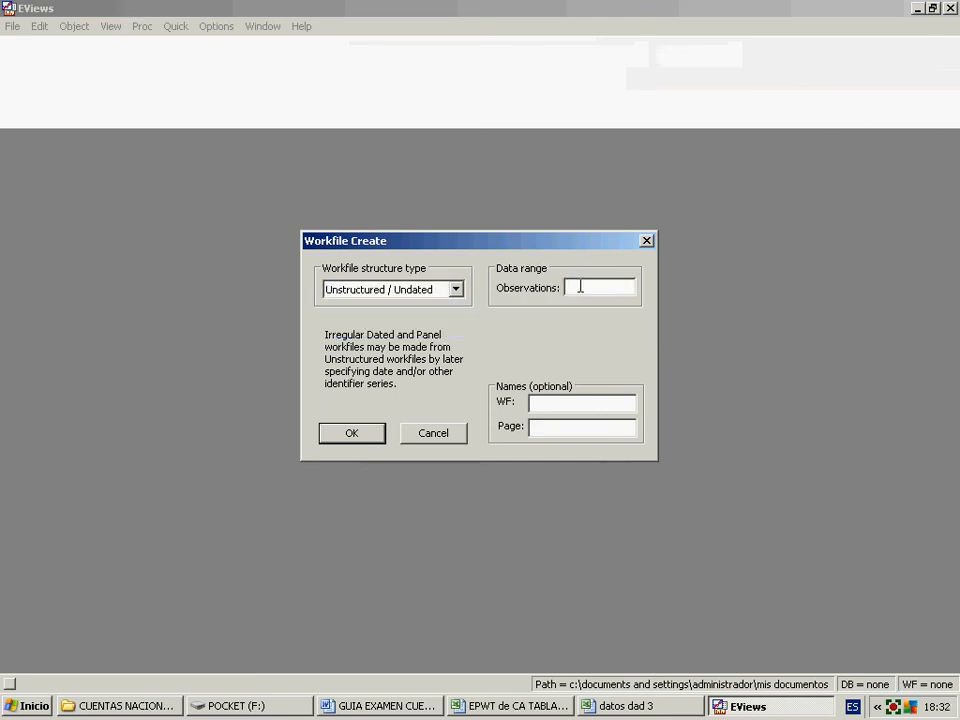
type("6")
key("Return")
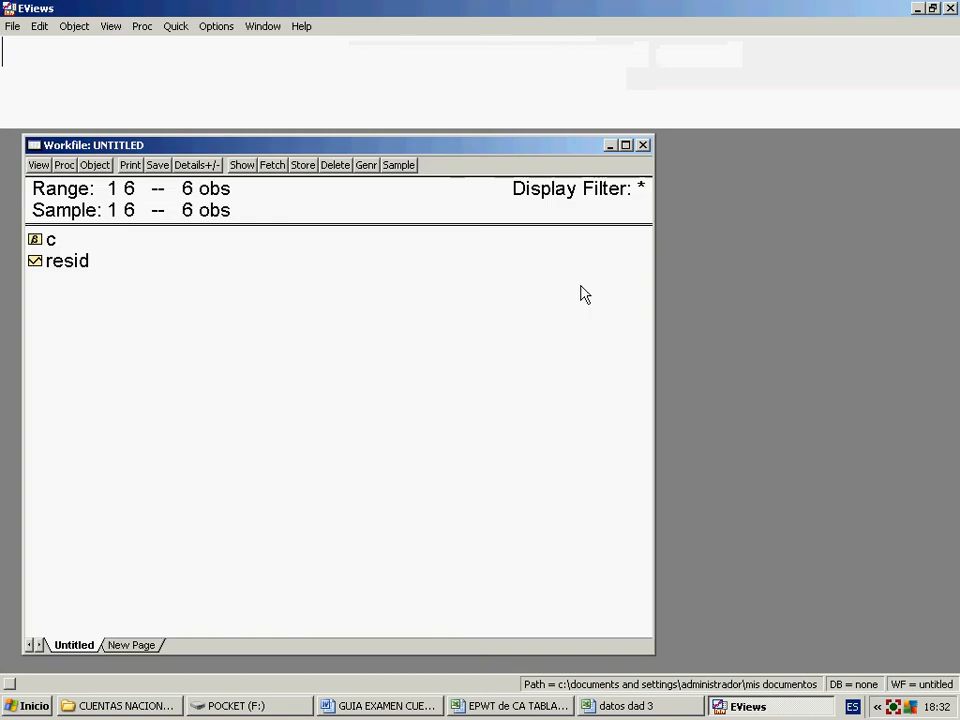
Paste the copied H1963 to KLP2010 data with its header row into a new empty group, and close the untitled group.
left_click(176, 30)
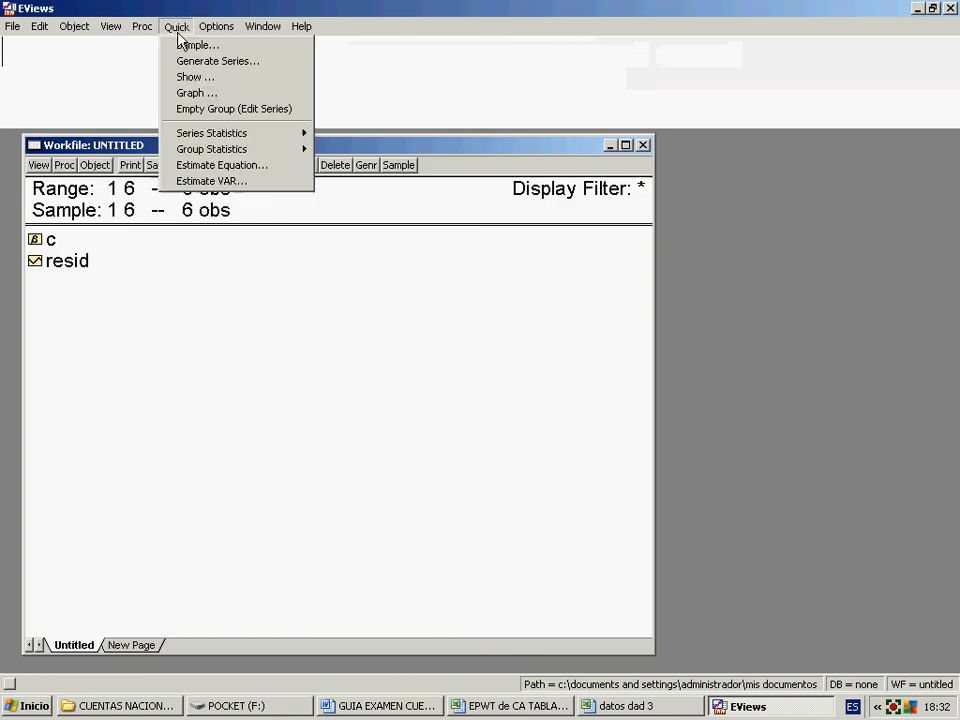
left_click(250, 109)
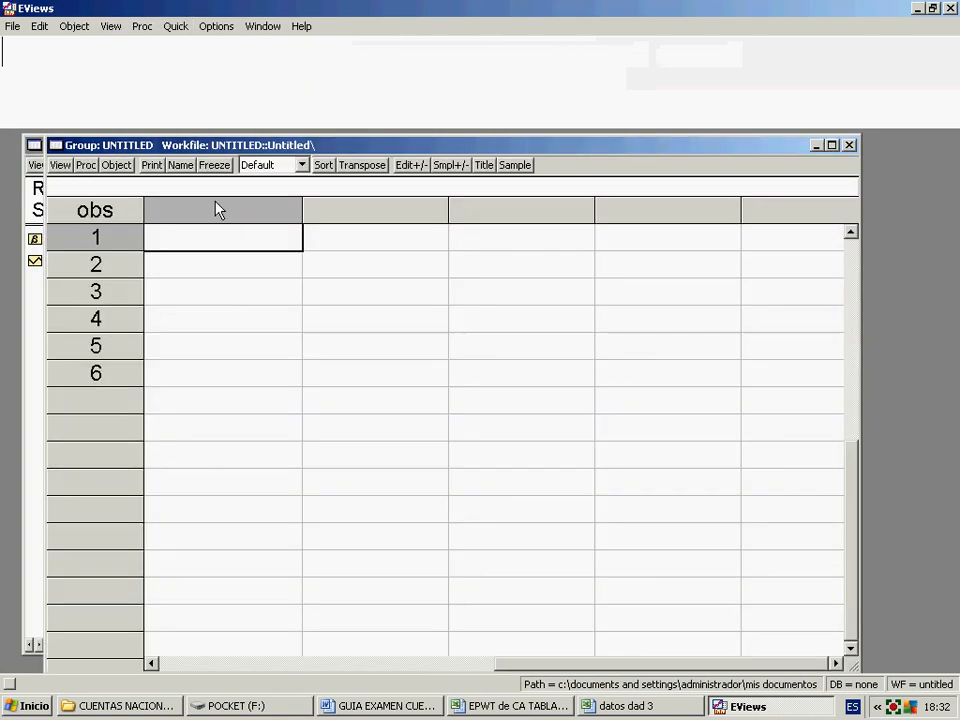
scroll(213, 246, "up", 1)
right_click(214, 240)
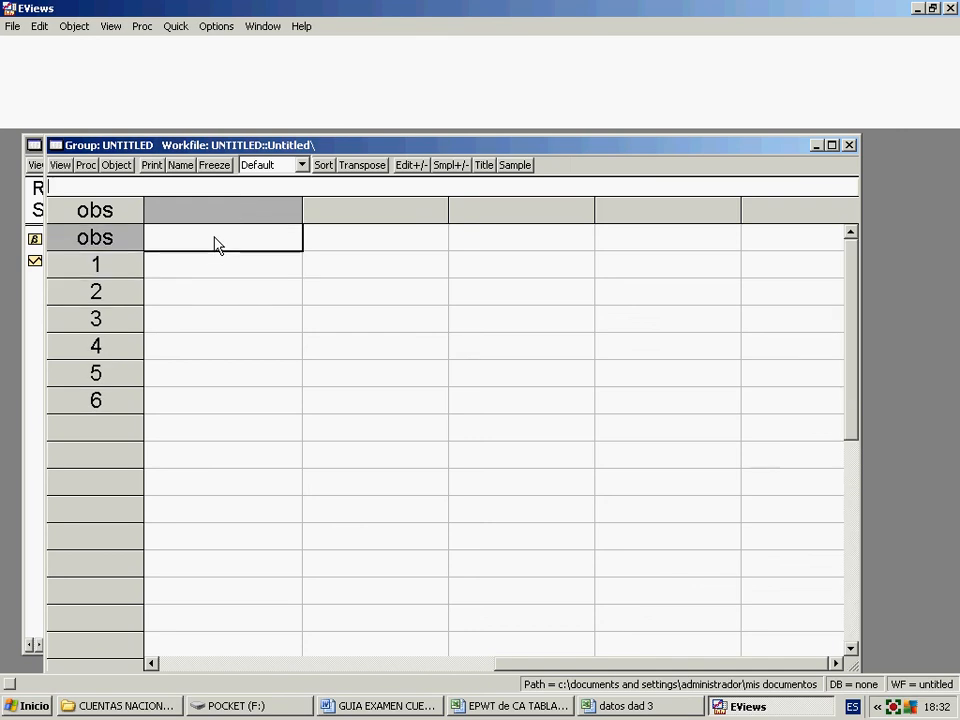
left_click(250, 265)
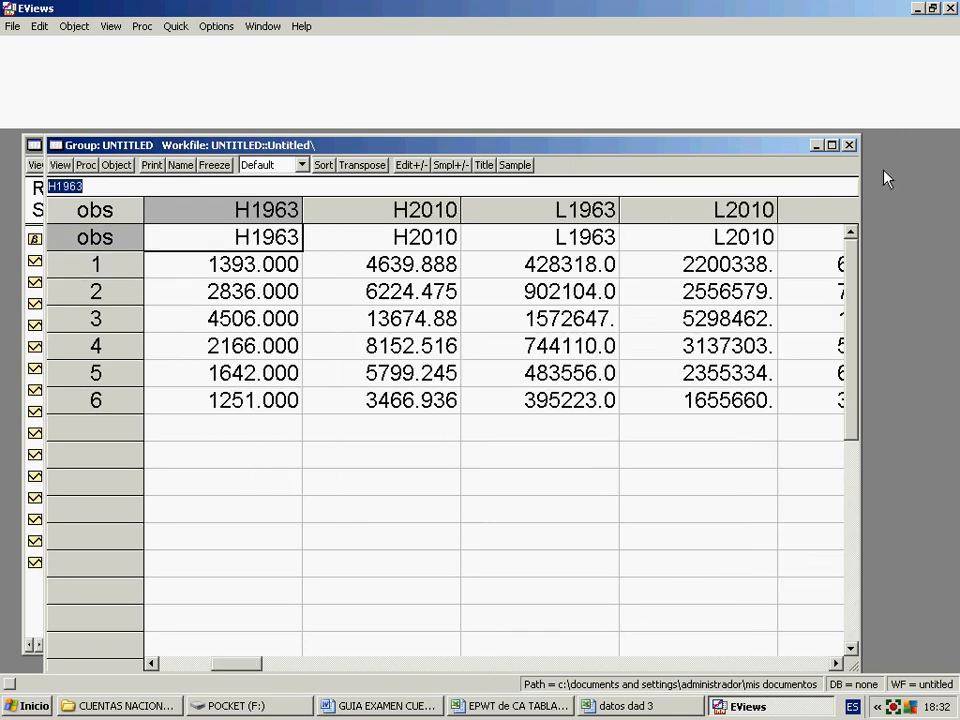
left_click(849, 145)
left_click(500, 390)
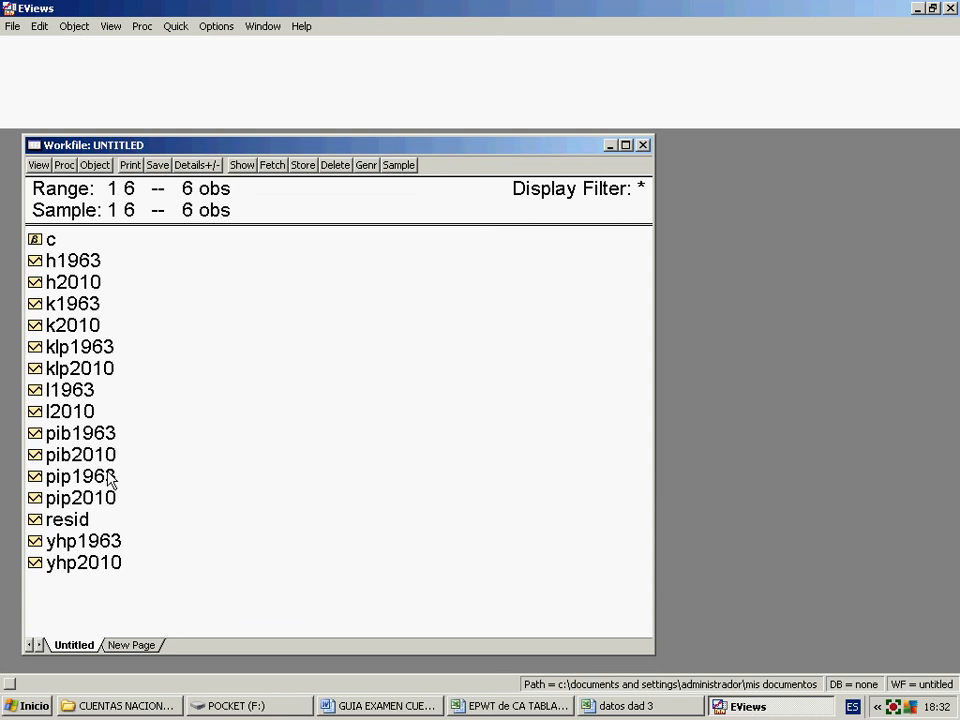
Open the yhp1963 series and choose a Kernel Density distribution graph for it.
mouse_move(78, 549)
left_mouse_down()
mouse_move(79, 564)
mouse_move(88, 553)
left_mouse_up()
right_click(89, 546)
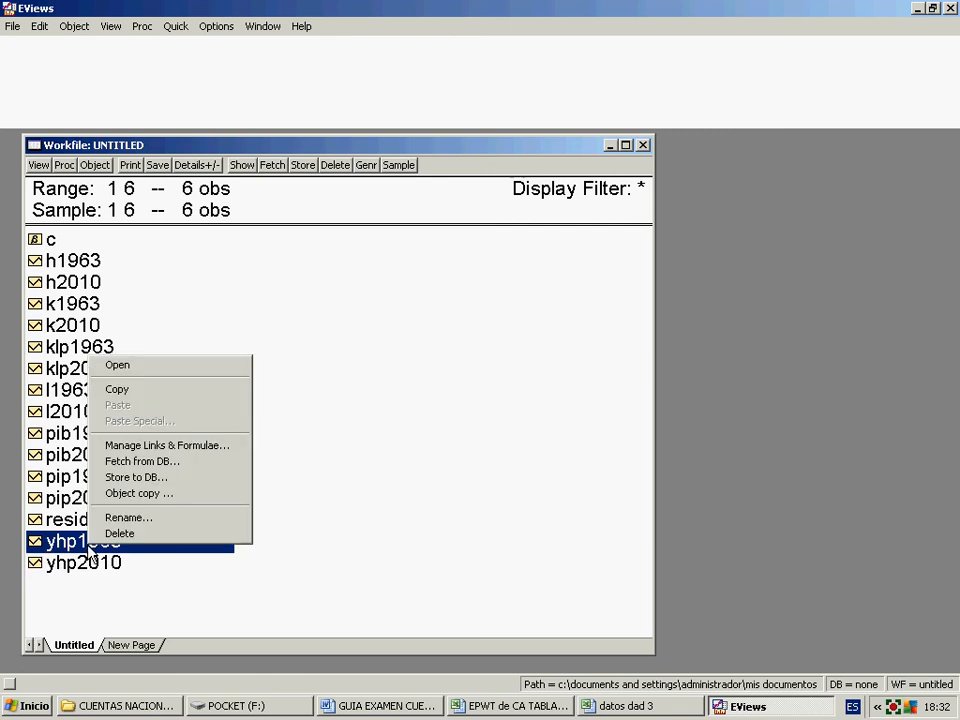
left_click(145, 366)
left_click(82, 165)
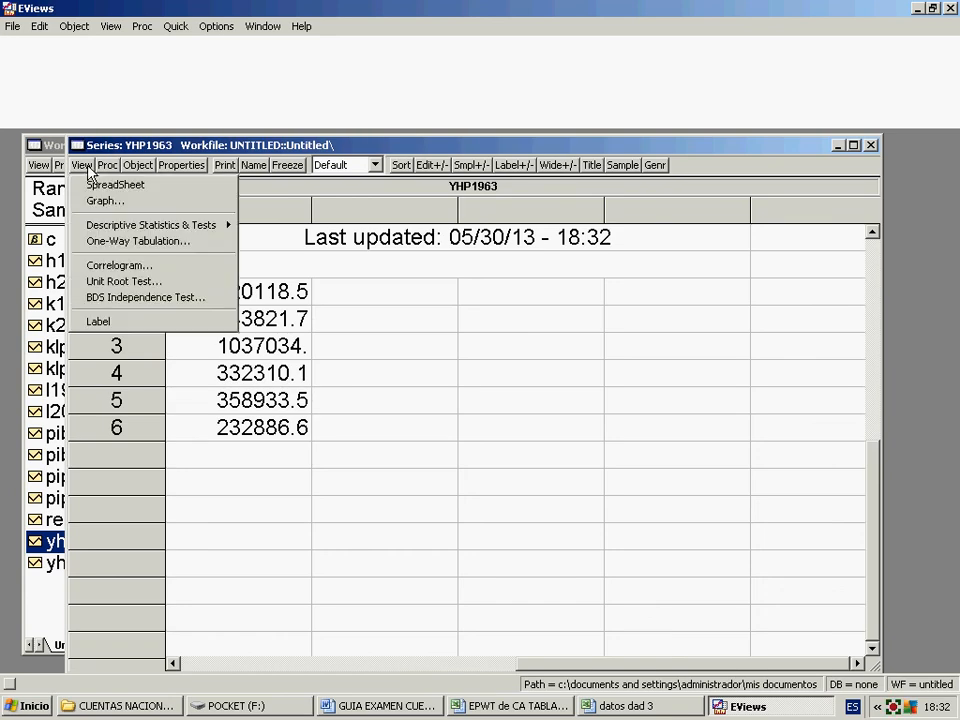
left_click(95, 203)
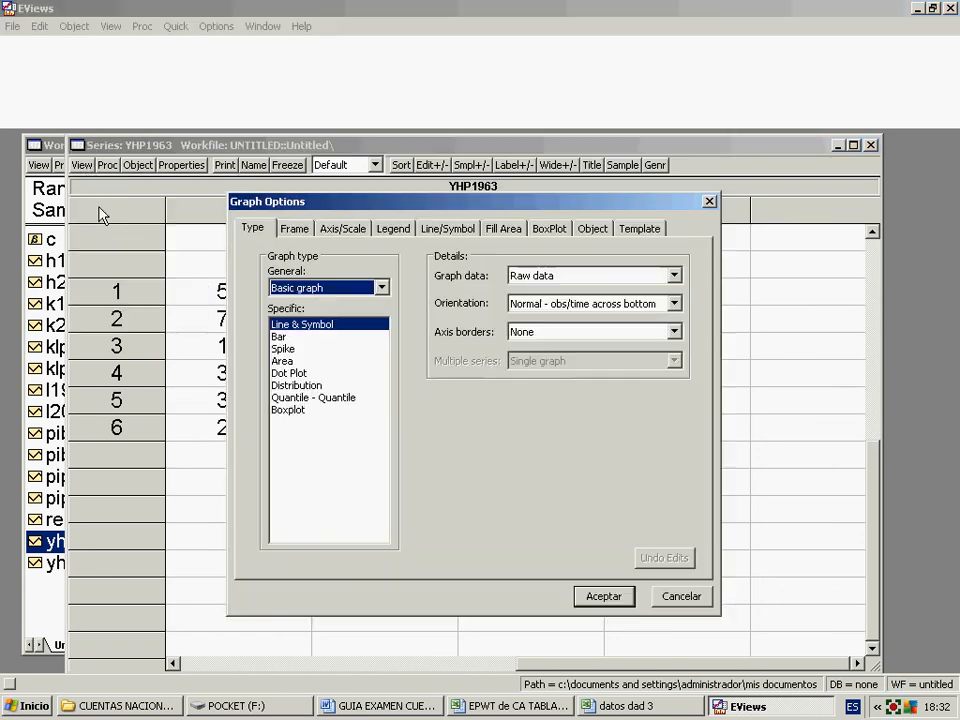
left_click(296, 385)
left_click(565, 303)
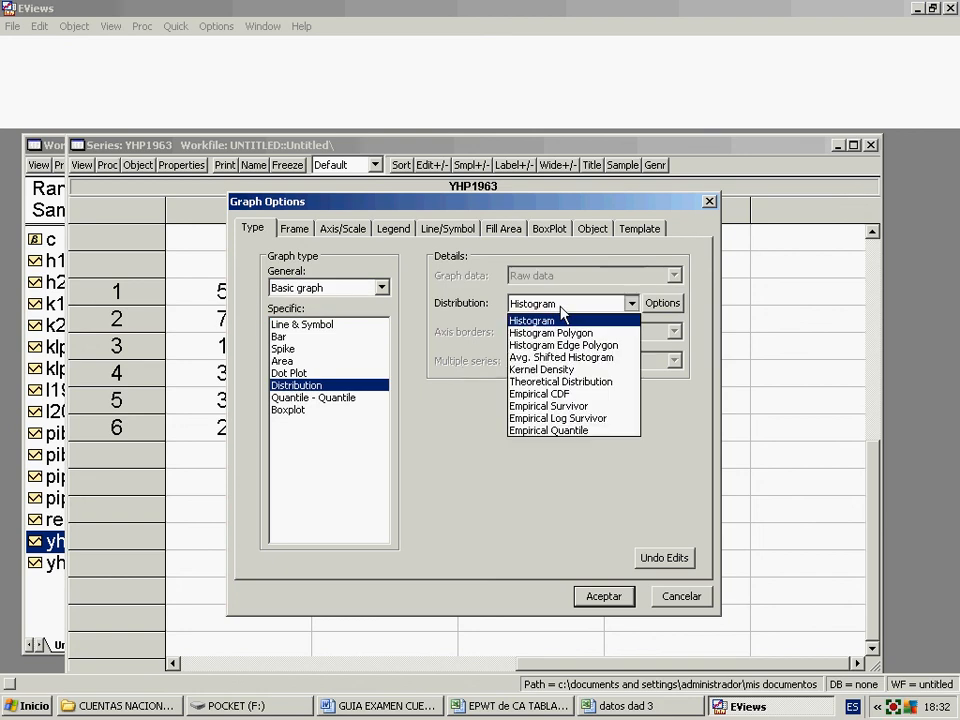
left_click(545, 369)
Set the kernel to Normal, plot the yhp1963 density, and close the series window.
left_click(660, 302)
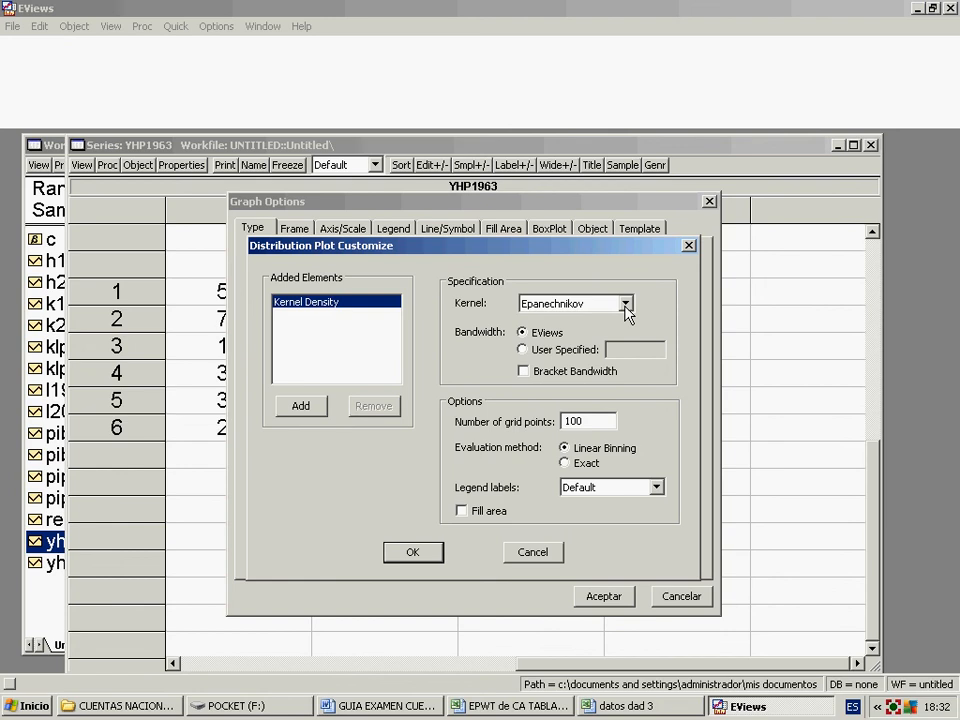
left_click(625, 304)
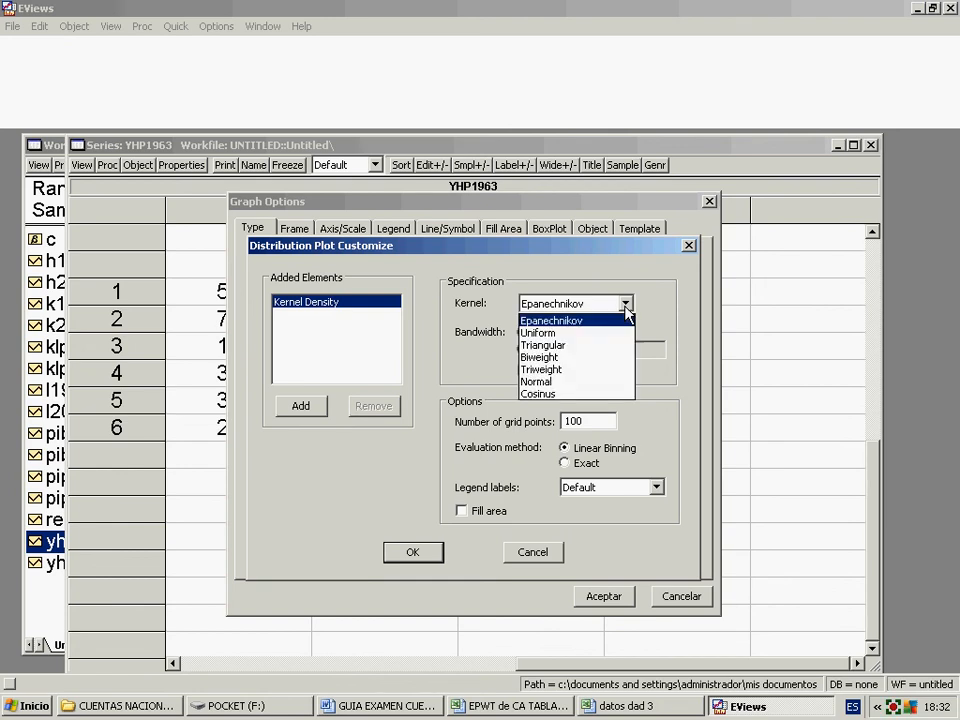
left_click(546, 382)
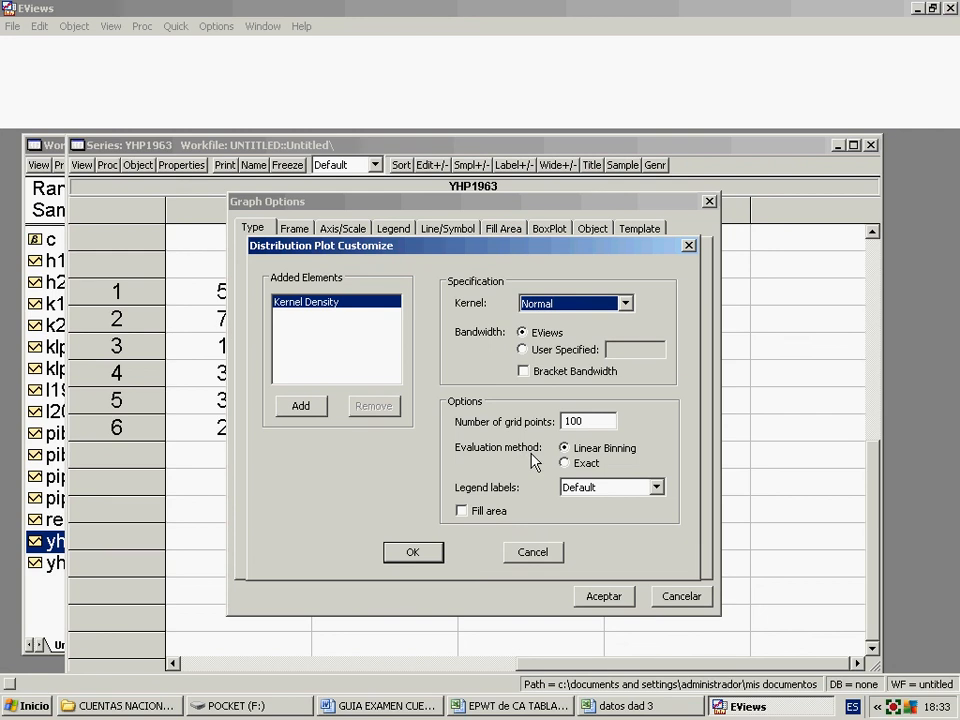
left_click(427, 558)
left_click(601, 597)
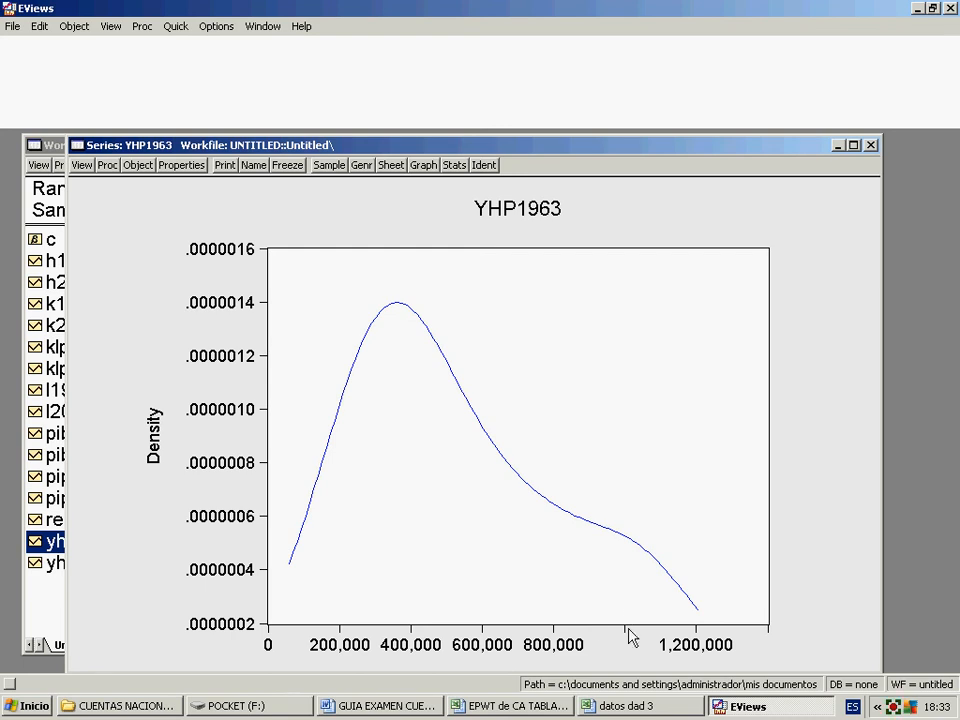
left_click(871, 146)
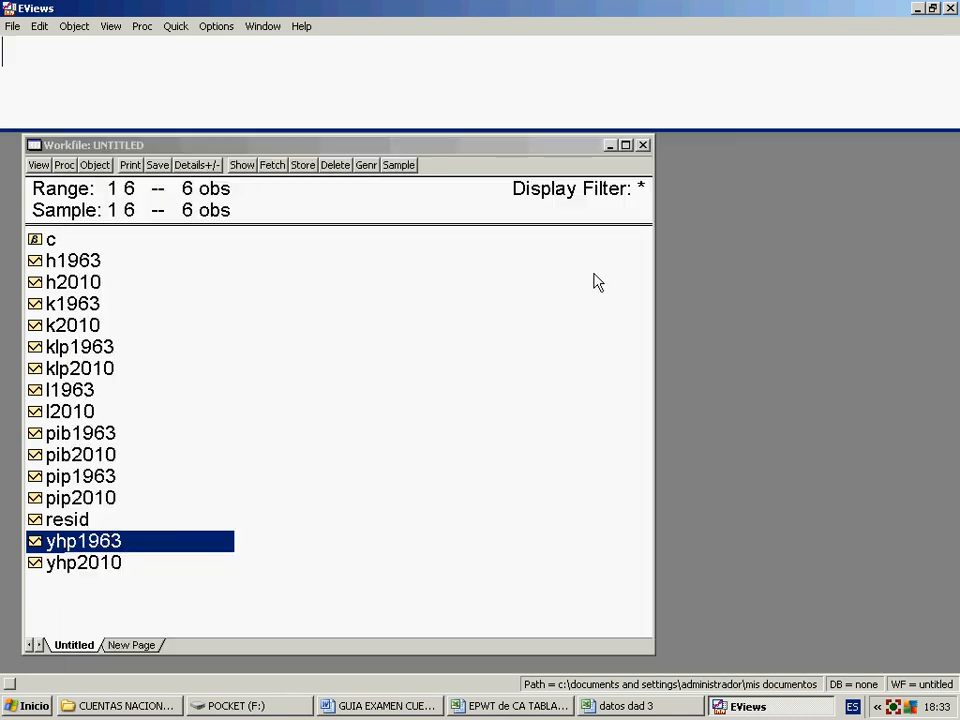
Open yhp1963 and yhp2010 together as a group and bring up the group's graph options.
left_click(119, 566, "ctrl")
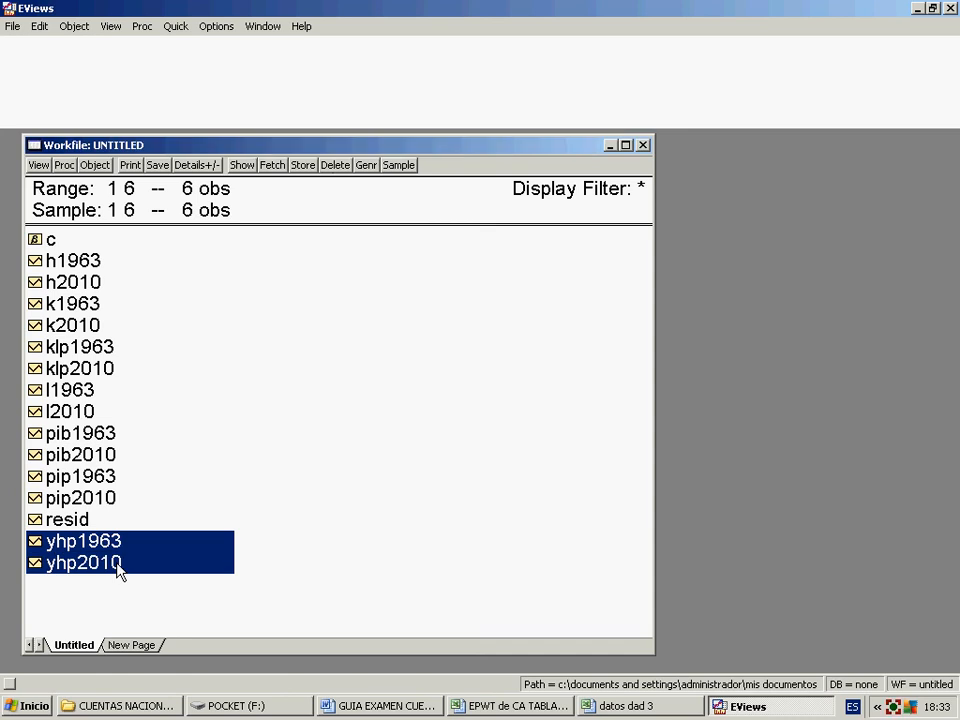
right_click(119, 566)
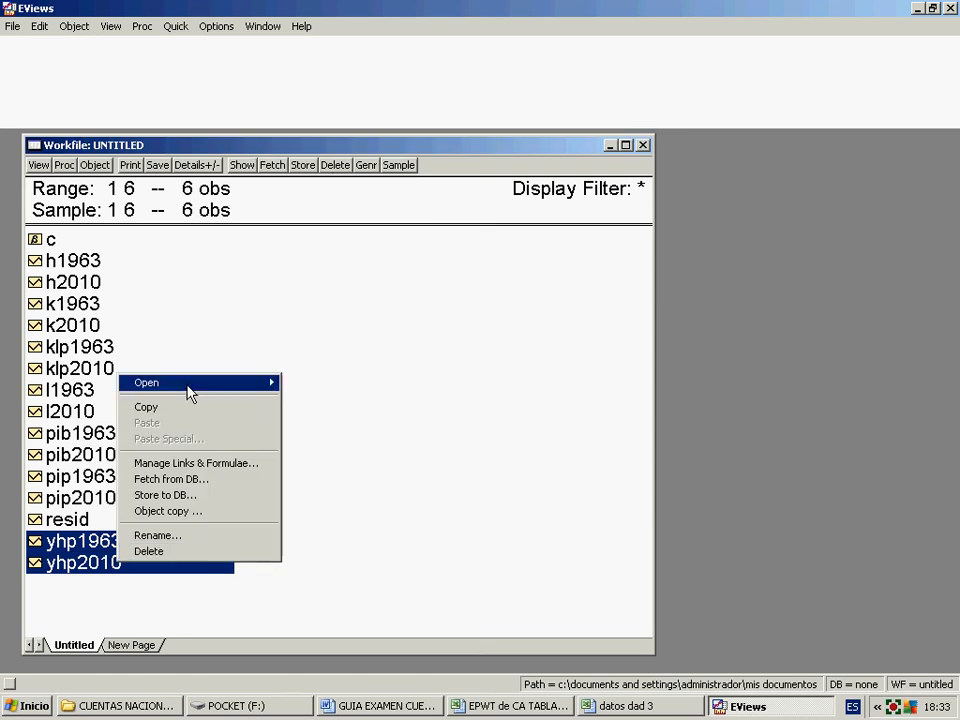
mouse_move(273, 393)
left_click(314, 382)
left_click(103, 165)
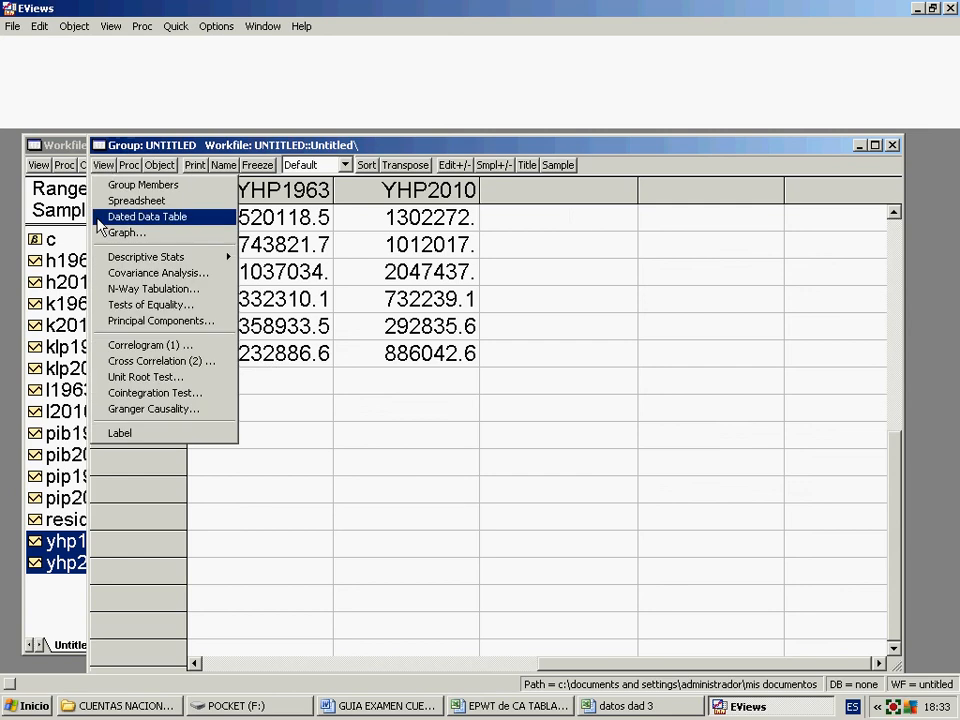
left_click(112, 236)
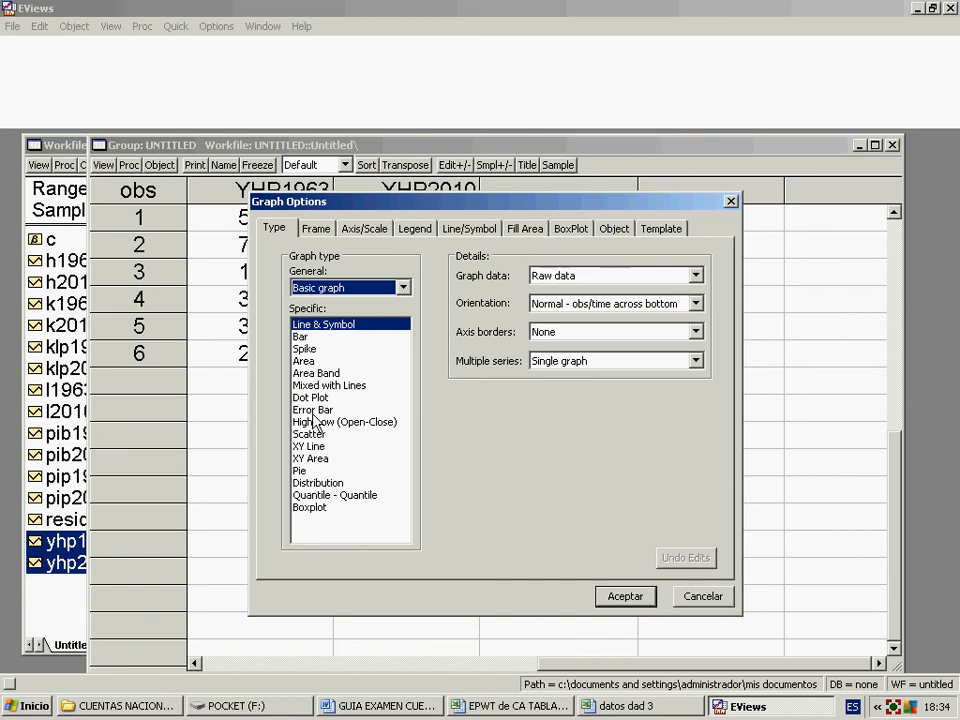
Choose a Kernel Density distribution graph with a Normal kernel and filled area for the yhp1963 and yhp2010 group.
left_click(318, 482)
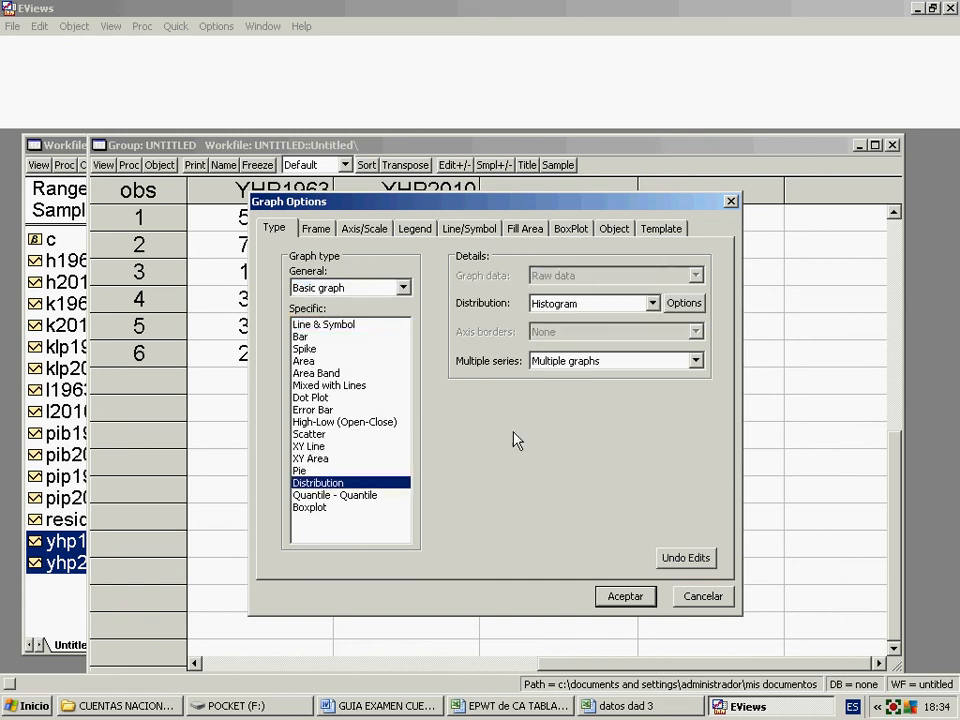
left_click(560, 303)
left_click(585, 366)
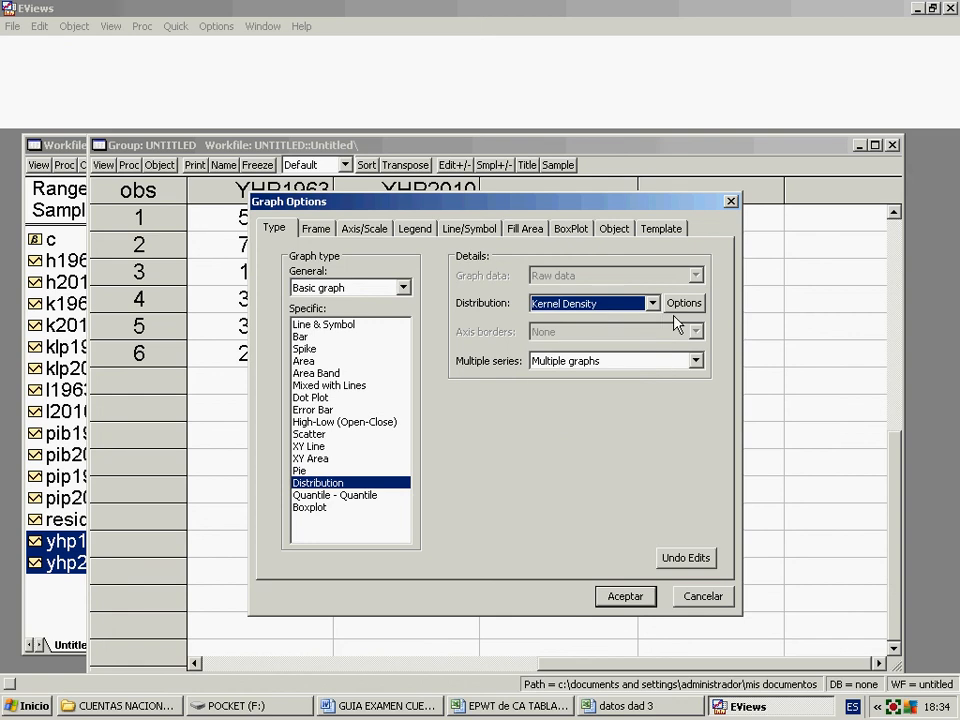
left_click(679, 308)
left_click(622, 305)
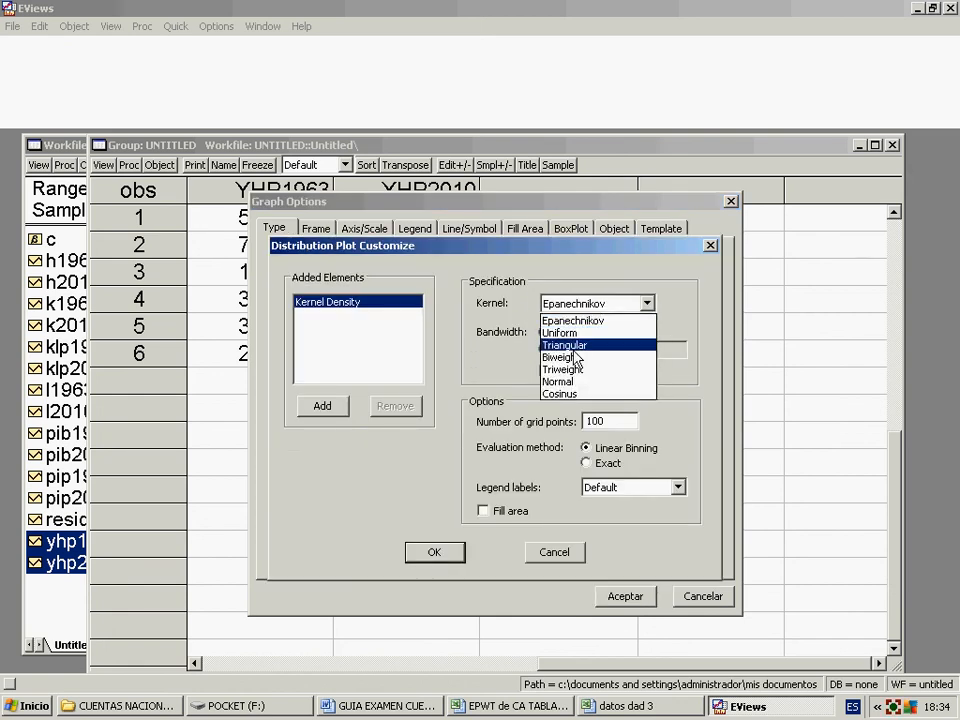
left_click(568, 382)
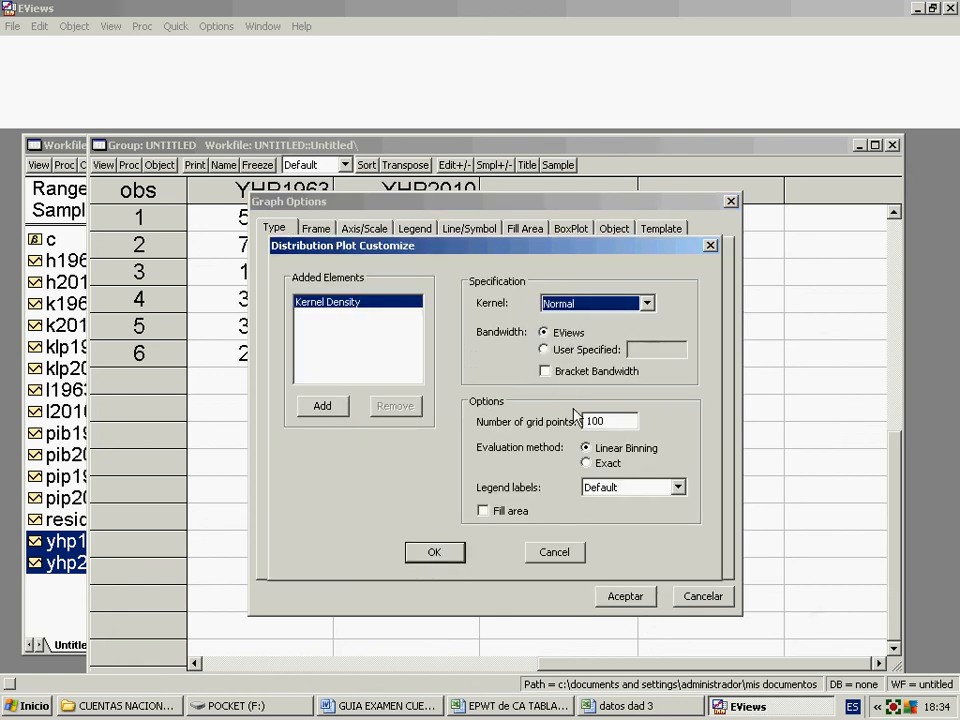
left_click(484, 511)
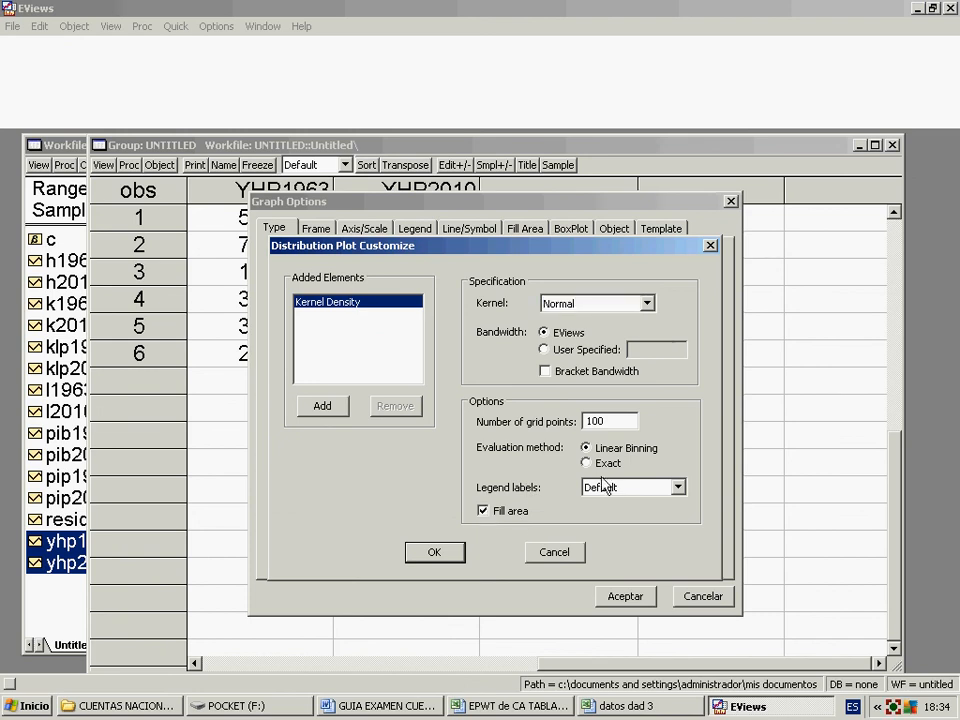
left_click(614, 603)
left_click(434, 553)
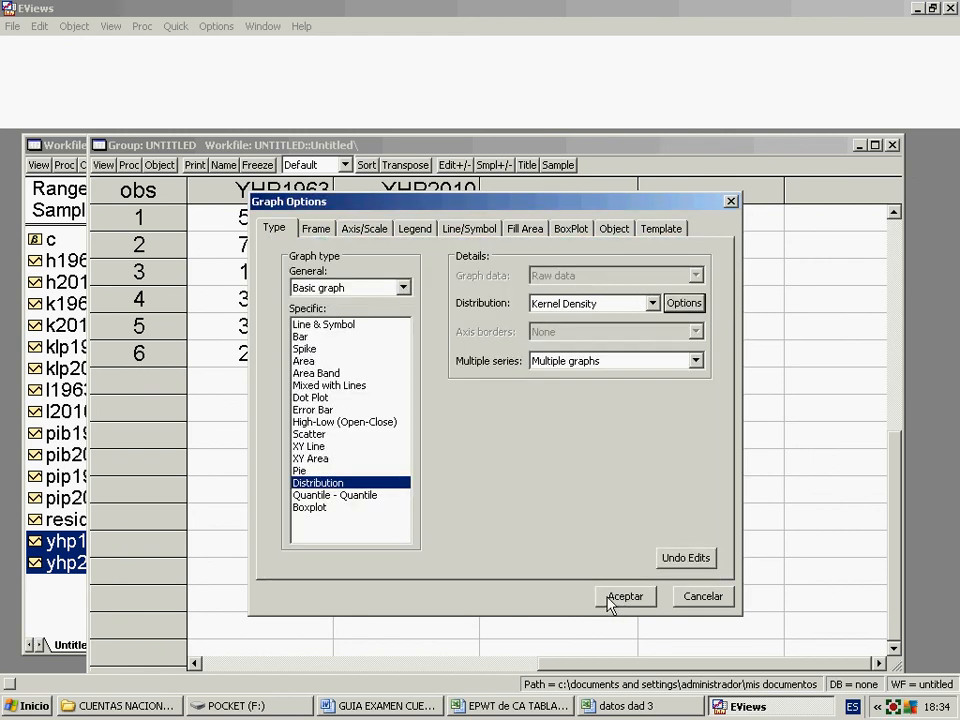
Plot the yhp1963 and yhp2010 densities together in a single graph.
left_click(631, 370)
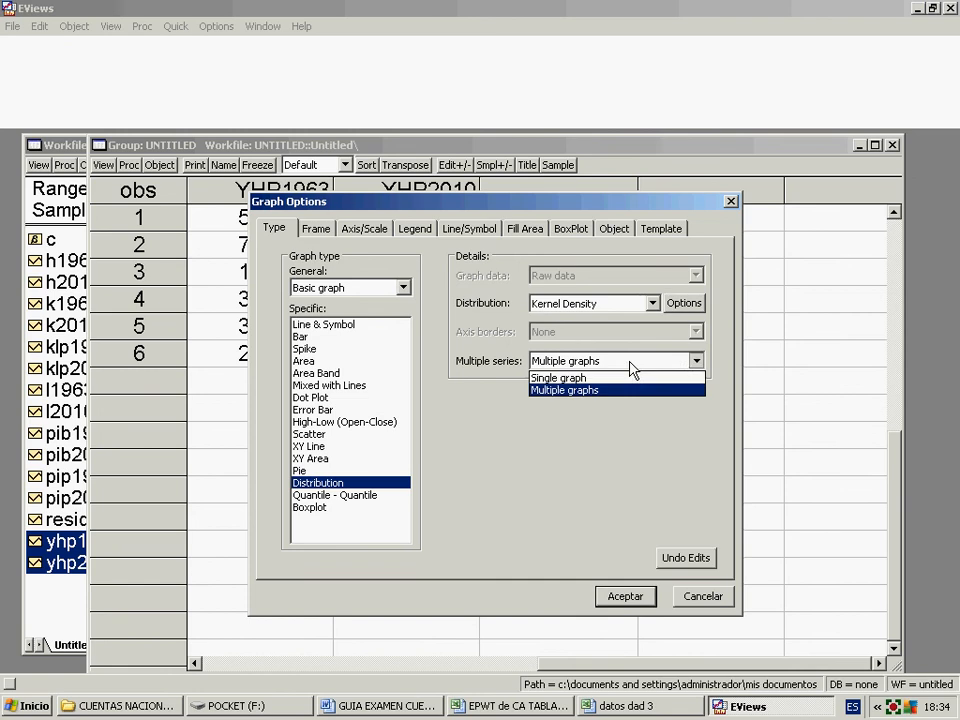
left_click(618, 379)
left_click(625, 596)
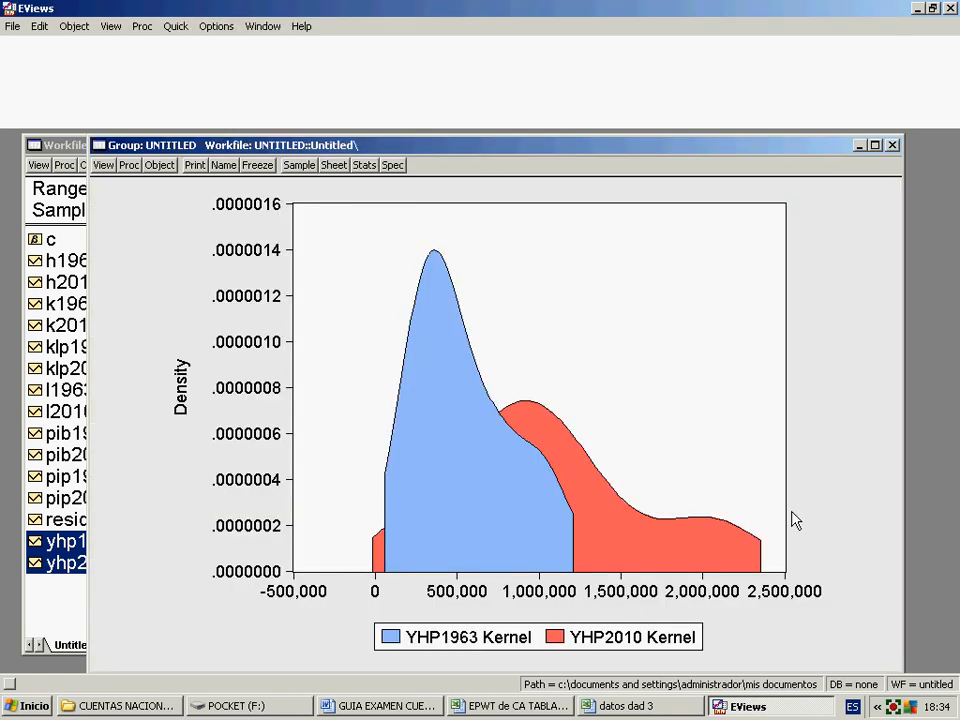
Maximize the yhp1963 and yhp2010 density graph to examine it, and close the untitled group without keeping it.
left_click(875, 145)
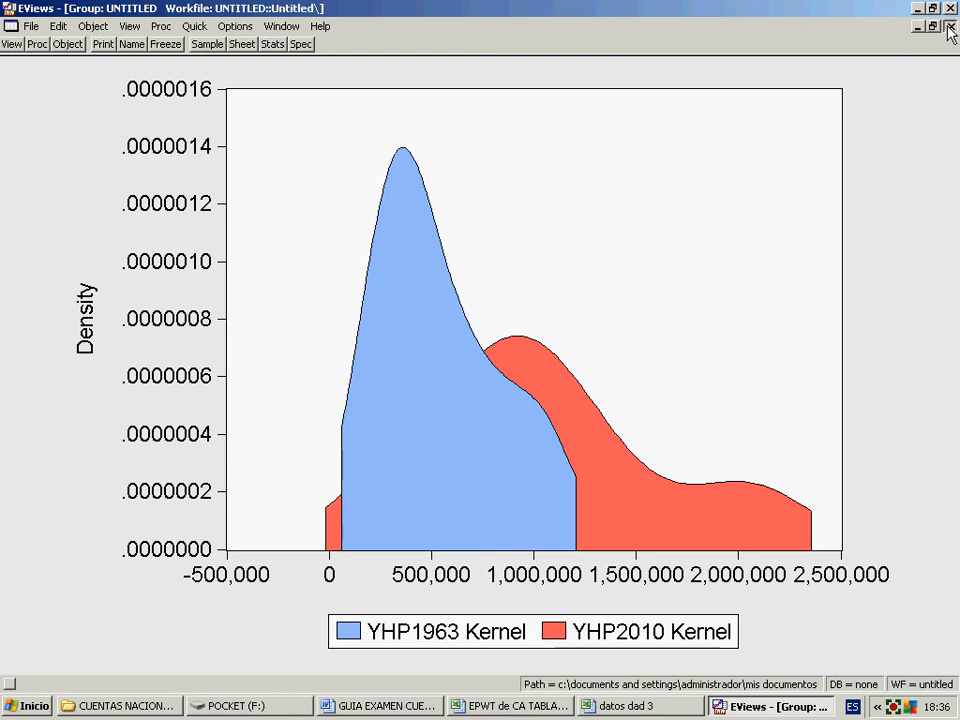
left_click(952, 28)
left_click(456, 385)
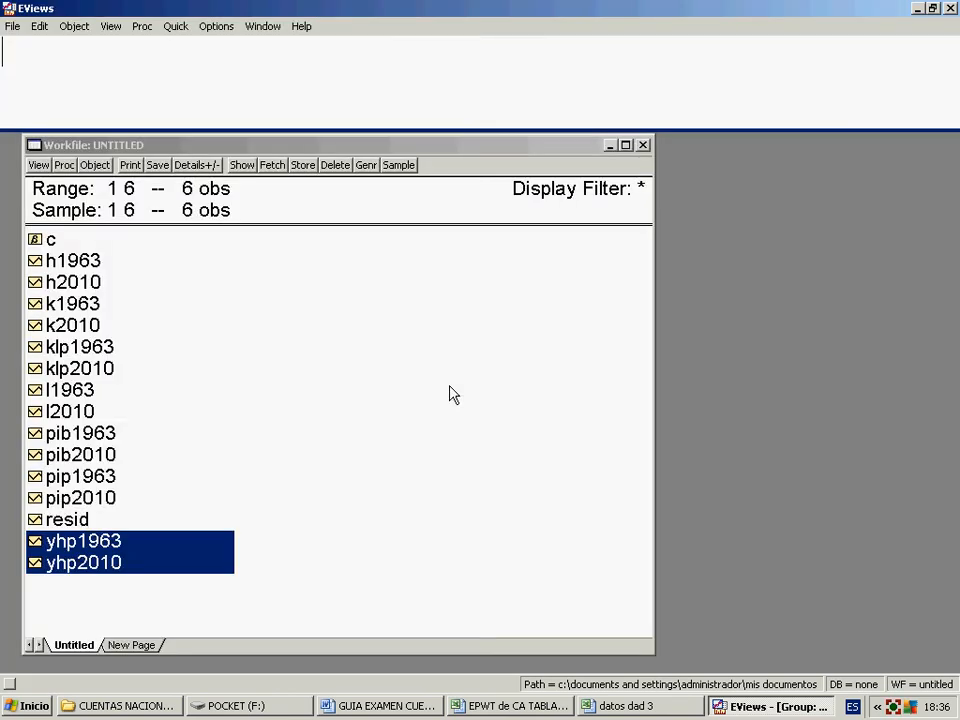
Open klp1963 and klp2010 together as a group and bring up the group's graph options.
left_click(104, 347)
left_click(105, 368, "ctrl")
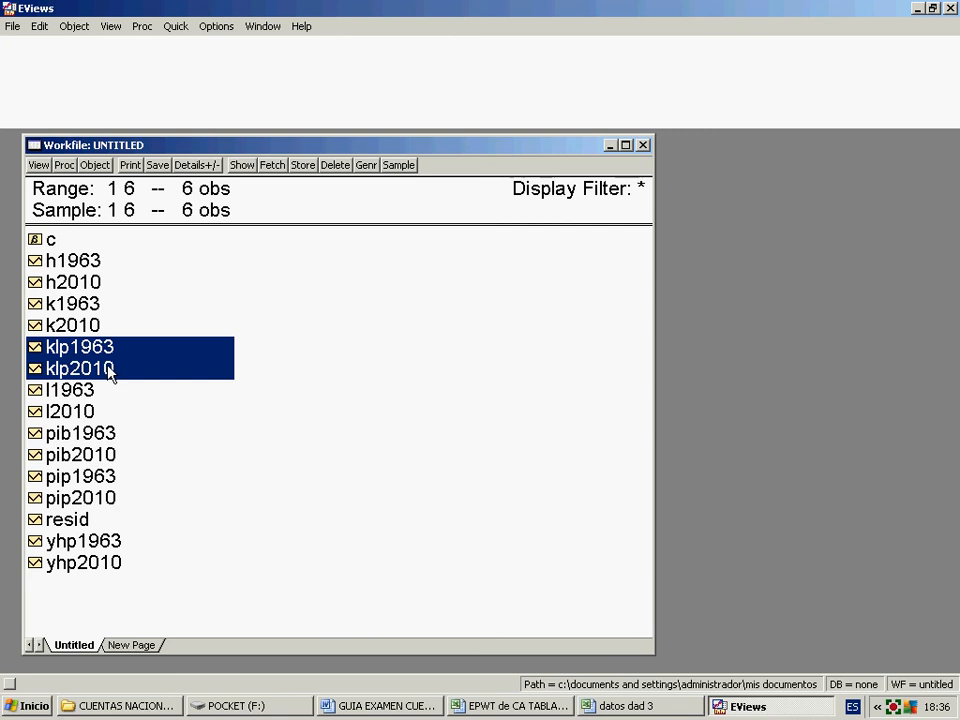
right_click(112, 370)
mouse_move(185, 379)
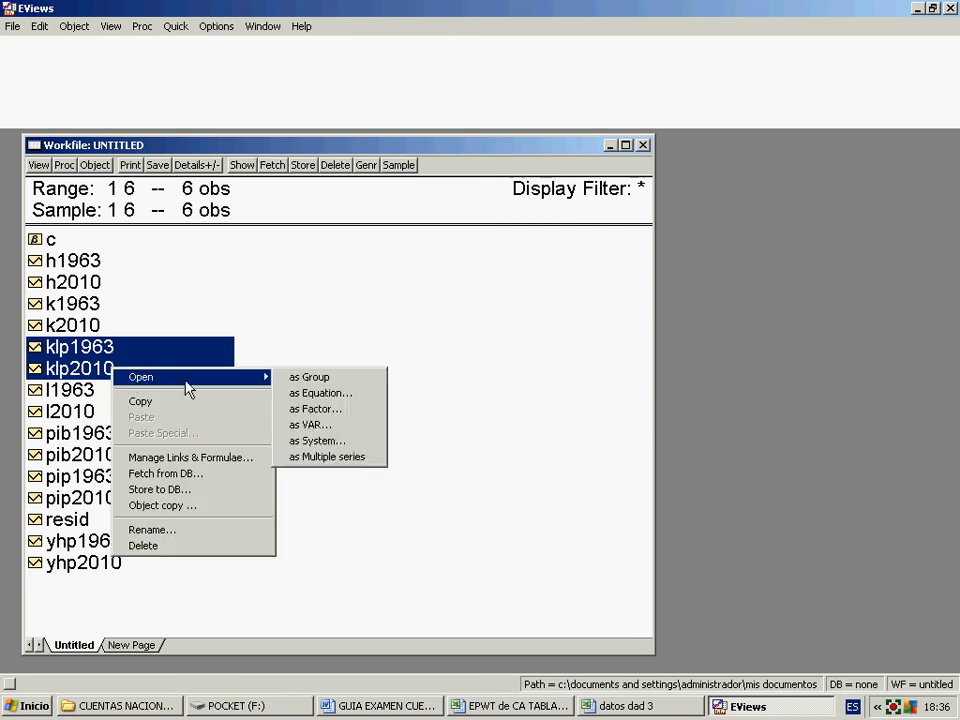
left_click(298, 377)
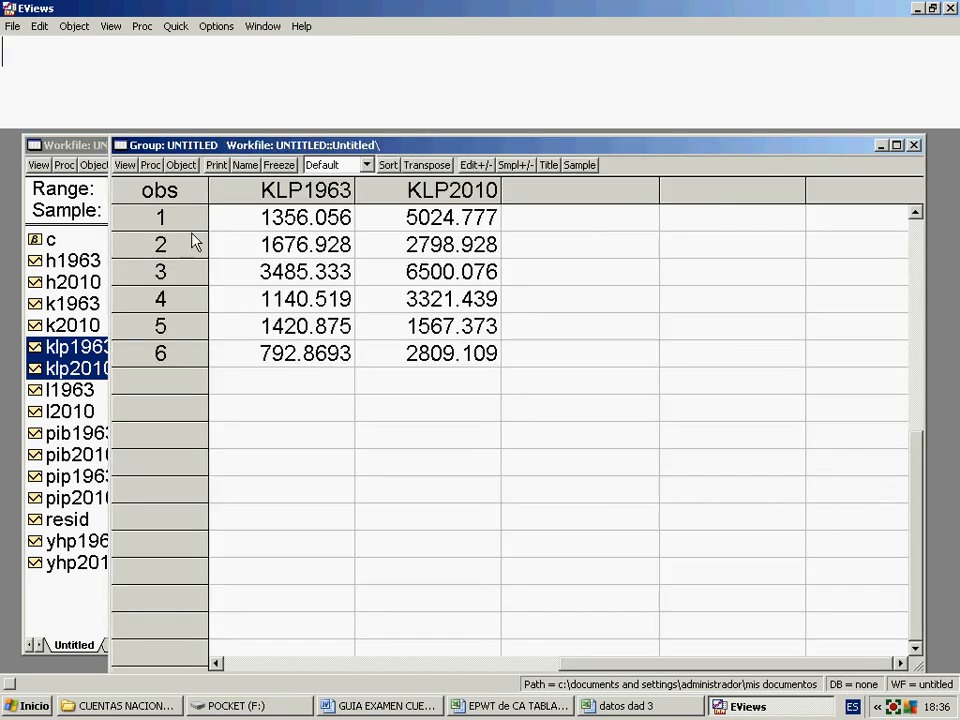
left_click(124, 165)
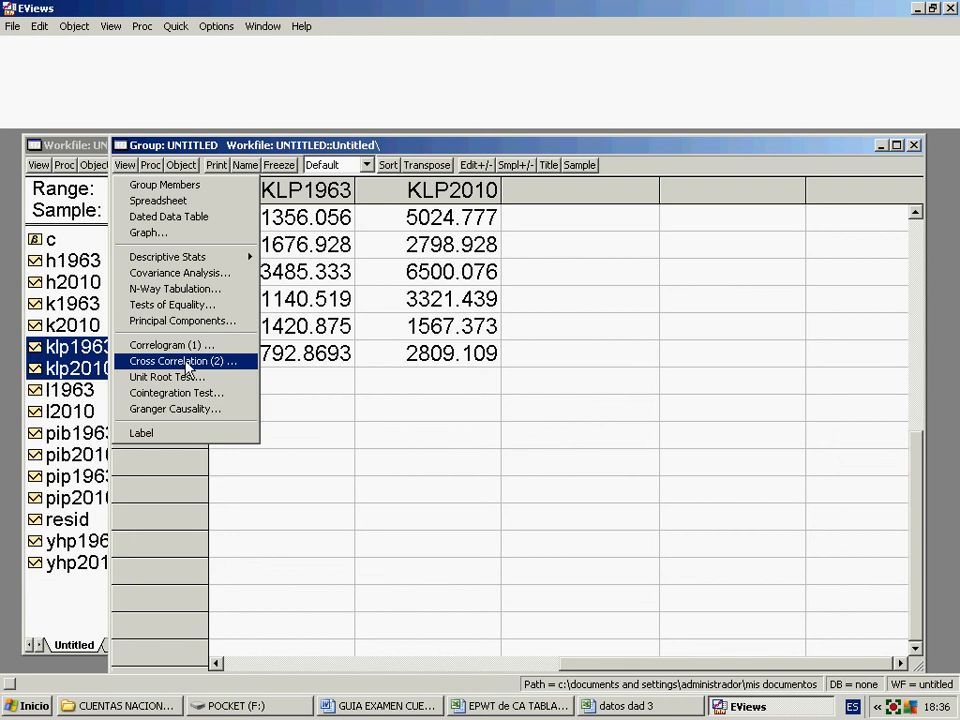
left_click(190, 232)
Choose a Kernel Density distribution graph with a Normal kernel and filled area for the klp1963 and klp2010 group.
left_click(340, 482)
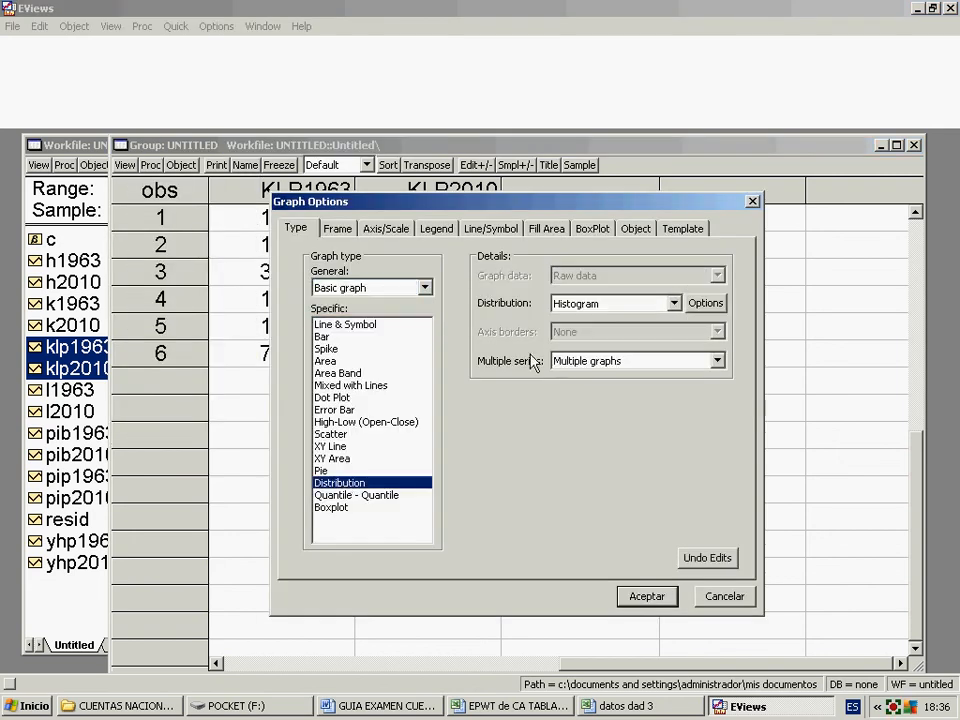
left_click(573, 306)
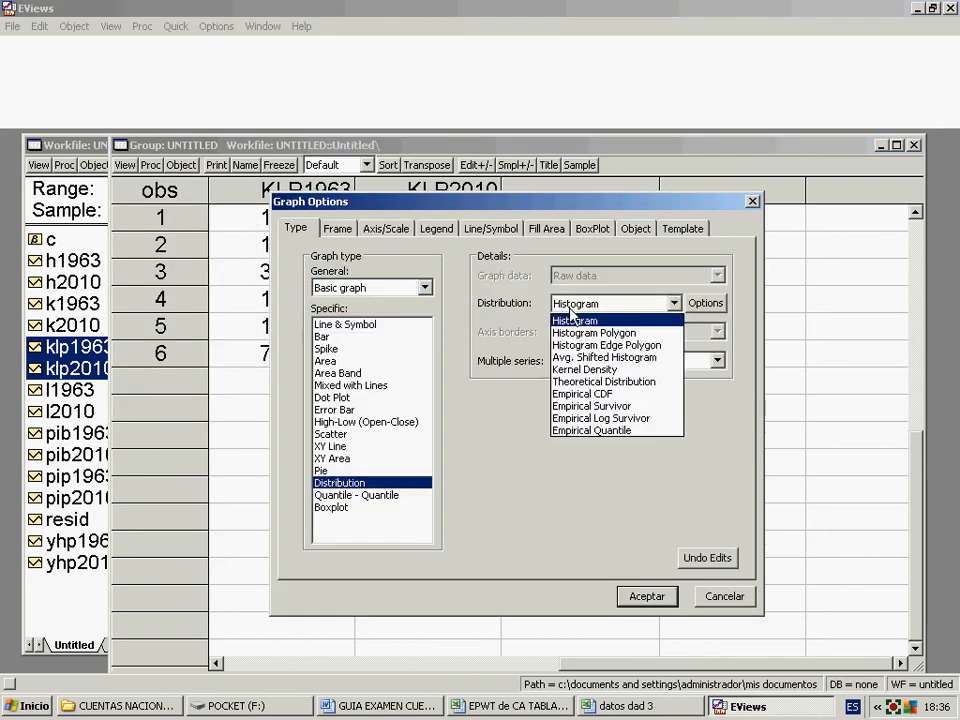
left_click(615, 369)
left_click(705, 303)
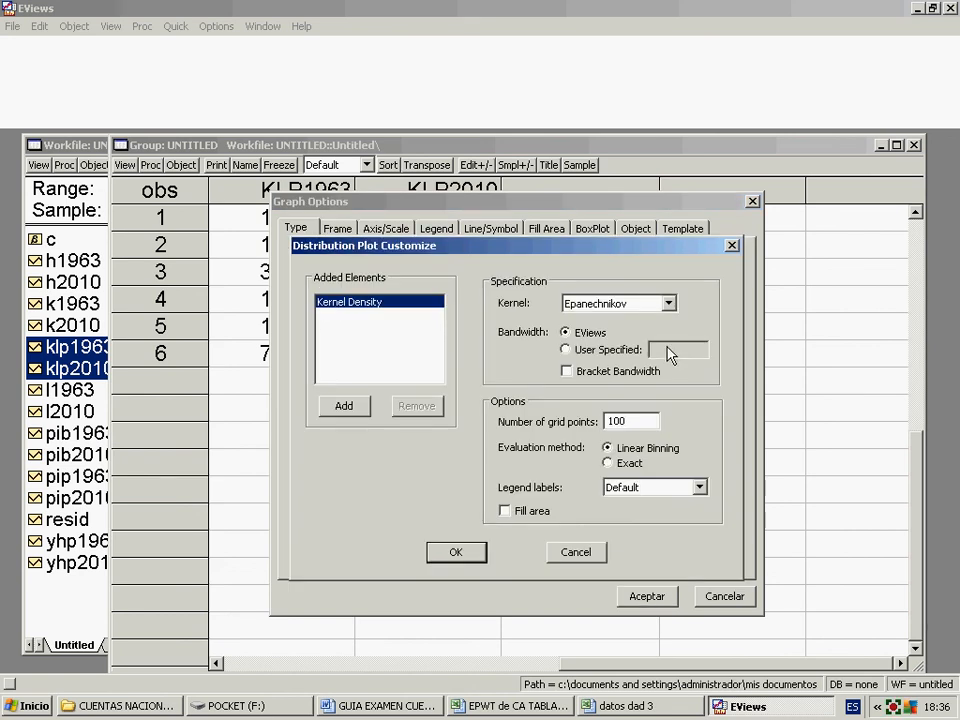
left_click(620, 303)
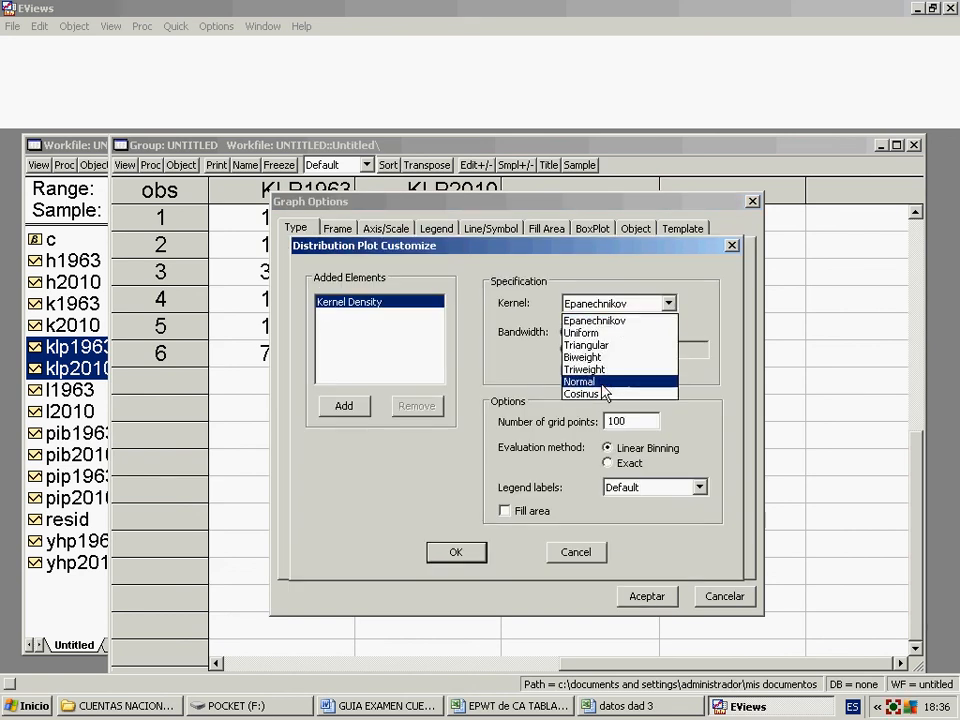
left_click(605, 382)
left_click(530, 511)
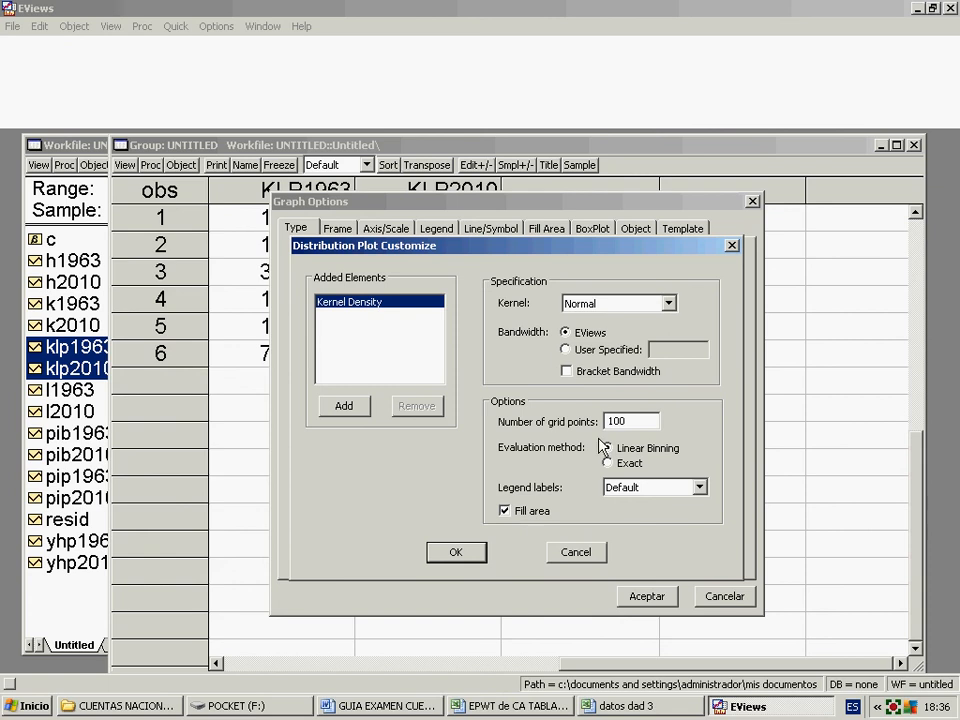
left_click(467, 557)
Plot the klp1963 and klp2010 densities together in a single graph.
left_click(610, 361)
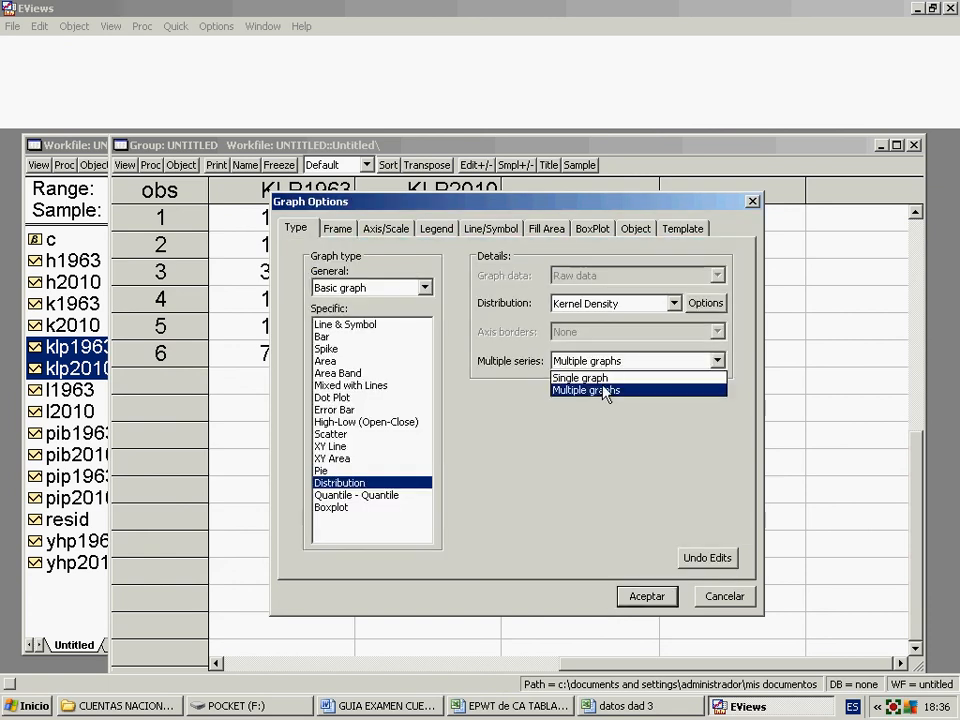
left_click(600, 377)
left_click(645, 598)
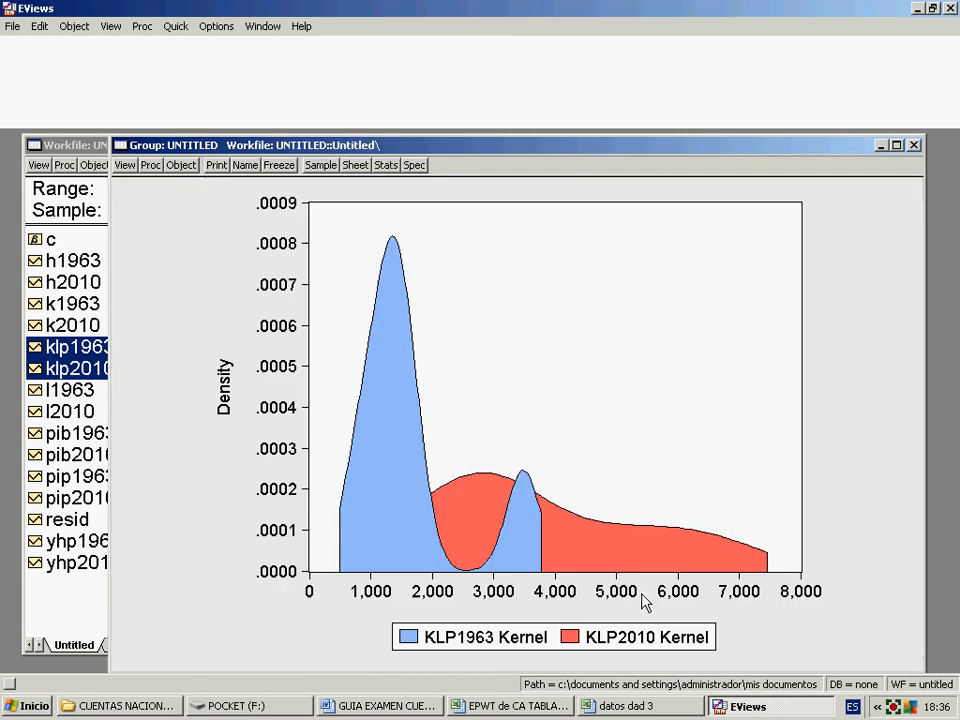